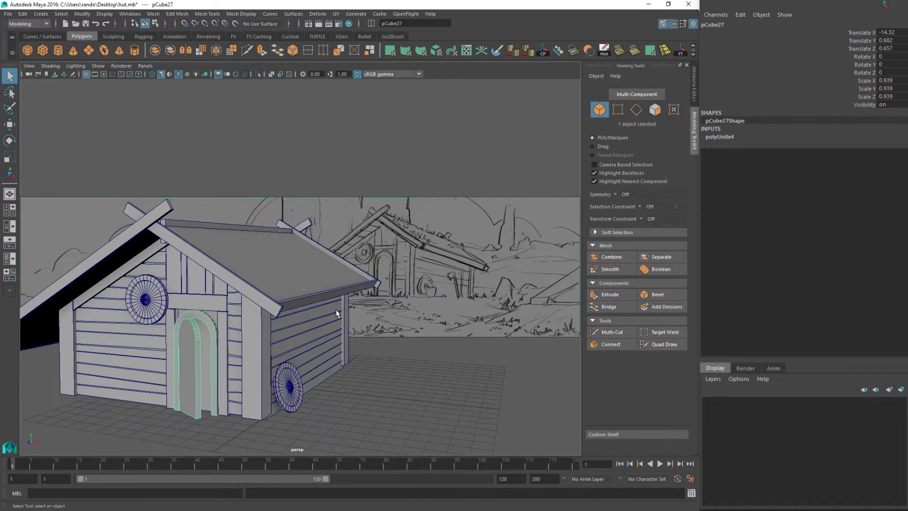
# Create a polygon cube and move it clear of the hut to about X 5.16, Z 5.21.
pyautogui.keyDown('alt'); pyautogui.moveTo(420, 287); pyautogui.dragTo(449, 307, button='middle'); pyautogui.keyUp('alt')
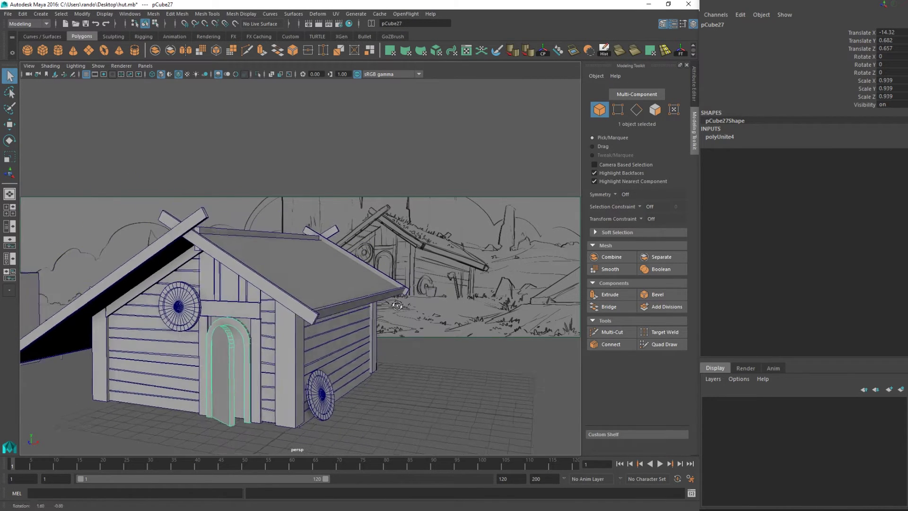
pyautogui.keyDown('alt'); pyautogui.moveTo(448, 308); pyautogui.dragTo(437, 307); pyautogui.keyUp('alt')
pyautogui.click(42, 50)
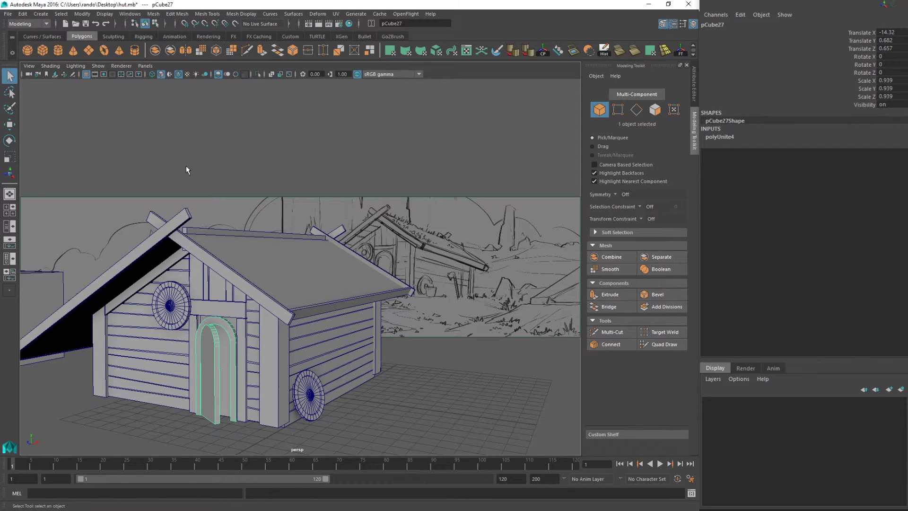
pyautogui.keyDown('alt'); pyautogui.moveTo(358, 376); pyautogui.dragTo(370, 327, button='middle'); pyautogui.keyUp('alt')
pyautogui.press('w')
pyautogui.keyDown('alt'); pyautogui.moveTo(370, 327); pyautogui.dragTo(417, 401); pyautogui.keyUp('alt')
pyautogui.press('f')
# Scale the cube to about 0.58 in X and 0.36 in Z as the axe's head block.
pyautogui.keyDown('alt'); pyautogui.moveTo(417, 402); pyautogui.dragTo(374, 277, button='right'); pyautogui.keyUp('alt')
pyautogui.keyDown('alt'); pyautogui.moveTo(374, 277); pyautogui.dragTo(372, 349, button='middle'); pyautogui.keyUp('alt')
pyautogui.keyDown('alt'); pyautogui.moveTo(372, 349); pyautogui.dragTo(329, 335); pyautogui.keyUp('alt')
pyautogui.press('r')
pyautogui.keyDown('alt'); pyautogui.moveTo(330, 335); pyautogui.dragTo(299, 361); pyautogui.keyUp('alt')
pyautogui.scroll(-3, 299, 362)
pyautogui.press('w')
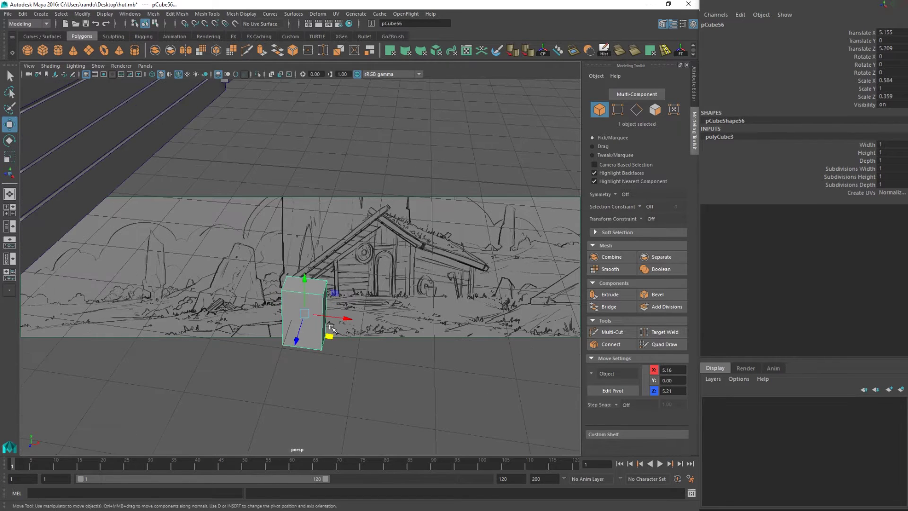
# Duplicate the block and scale the copy narrower and taller, to about 0.45 in X, 1.24 in Y and 0.28 in Z.
pyautogui.hotkey('ctrl', 'd')
pyautogui.press('r')
pyautogui.moveTo(307, 316); pyautogui.dragTo(304, 318)
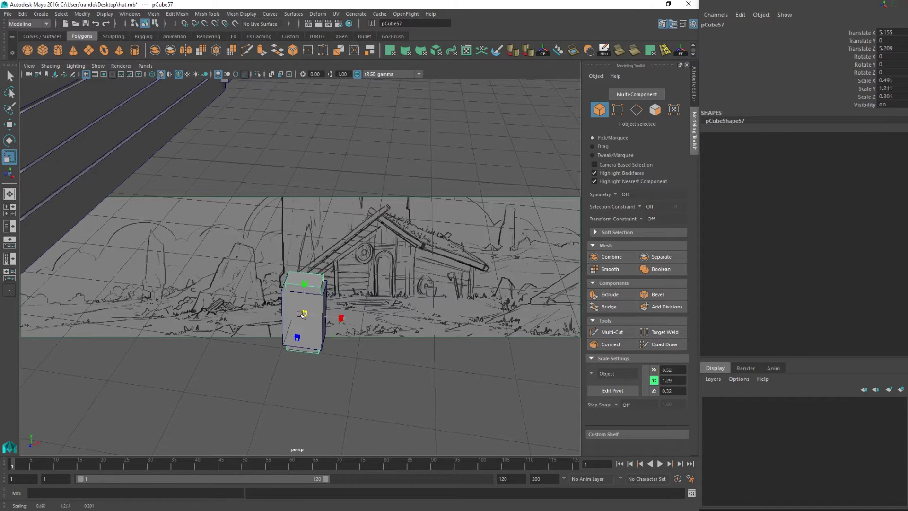
pyautogui.keyDown('alt'); pyautogui.moveTo(311, 297); pyautogui.dragTo(306, 252); pyautogui.keyUp('alt')
# Pull the copy's bottom vertices down to about Y -4.18 to form a long axe handle.
pyautogui.moveTo(307, 252); pyautogui.dragTo(271, 254, button='right')
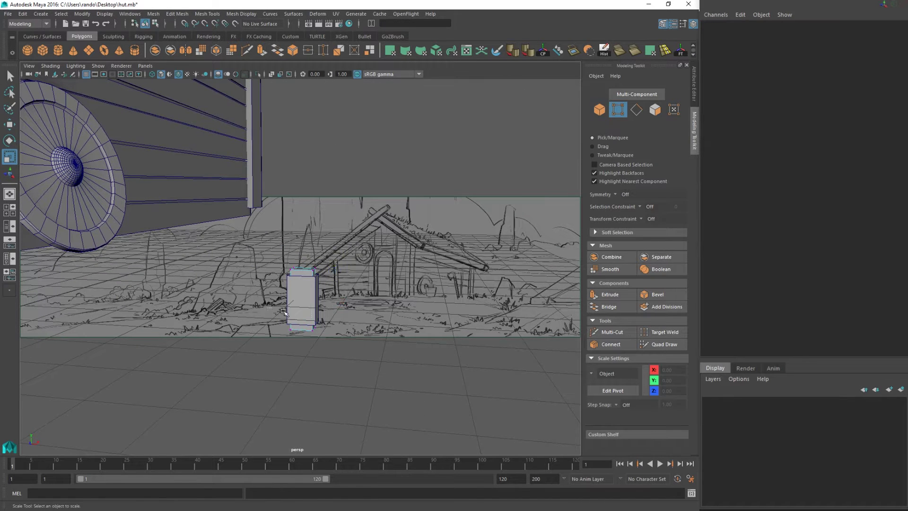
pyautogui.moveTo(268, 310); pyautogui.dragTo(390, 402)
pyautogui.press('w')
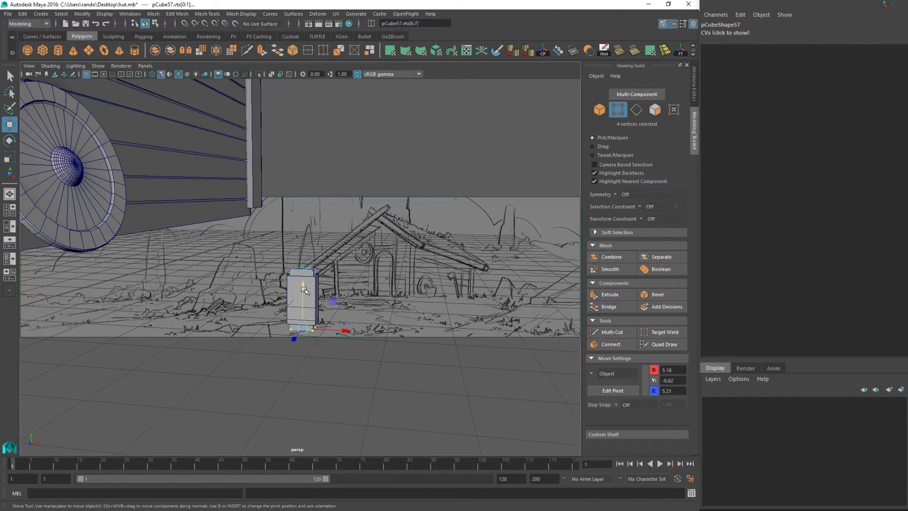
pyautogui.moveTo(303, 291); pyautogui.dragTo(301, 440)
pyautogui.scroll(-3, 348, 358)
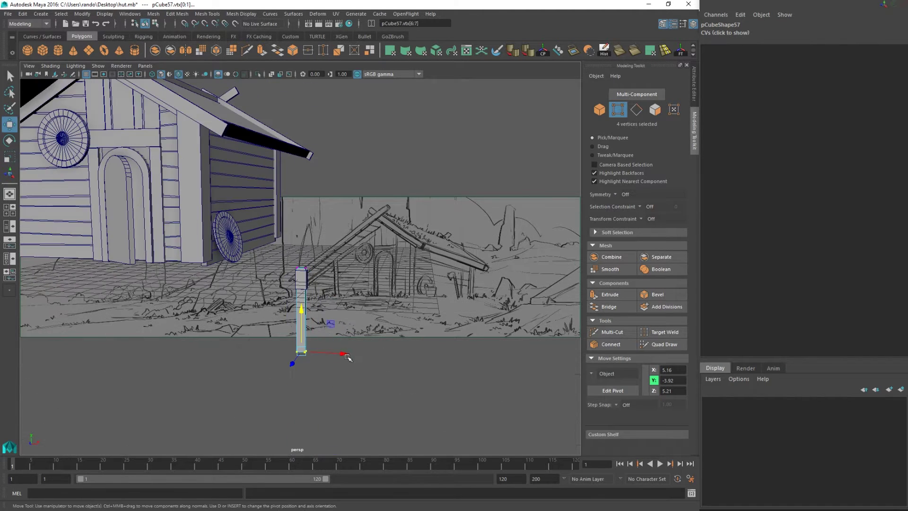
pyautogui.moveTo(309, 307); pyautogui.dragTo(307, 316)
pyautogui.scroll(3, 292, 268)
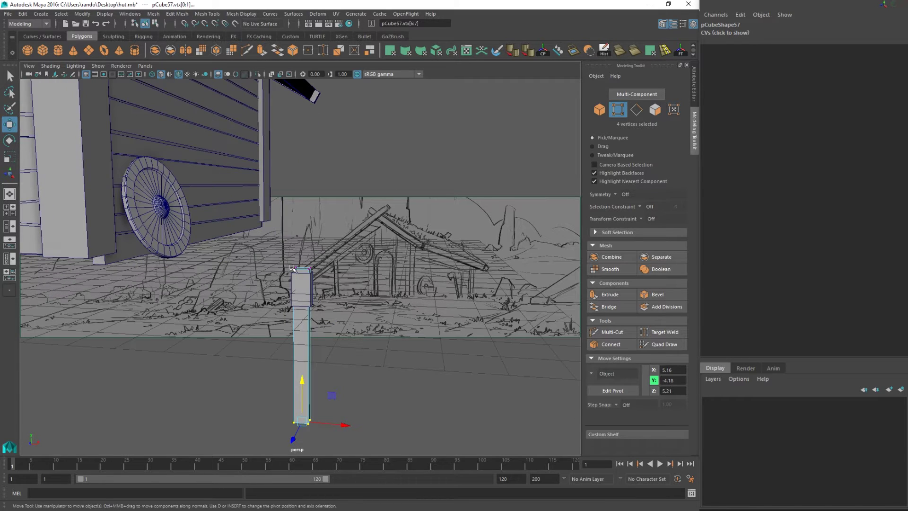
# Select the head block and handle as whole objects and move both to about X 11.21, with the handle at about Y 3.25.
pyautogui.click(316, 286)
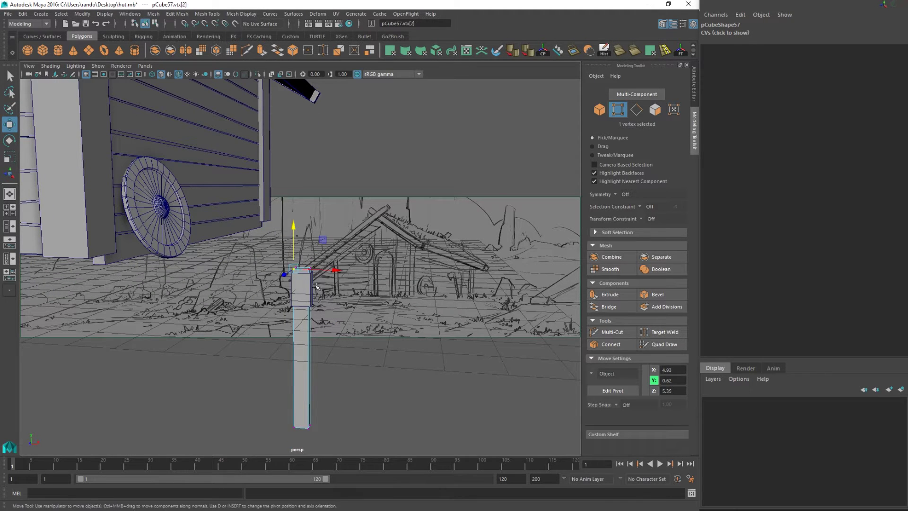
pyautogui.press('q')
pyautogui.moveTo(303, 288); pyautogui.dragTo(348, 237, button='right')
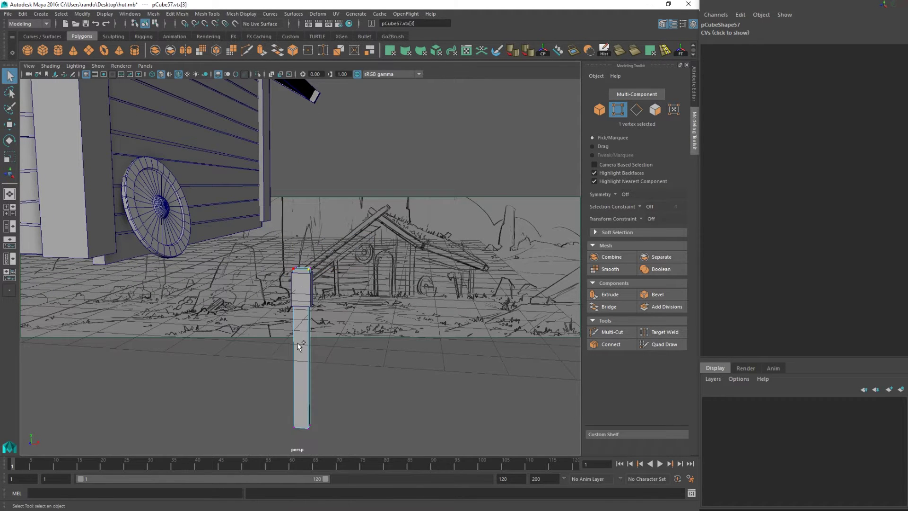
pyautogui.moveTo(302, 295); pyautogui.dragTo(344, 236, button='right')
pyautogui.click(307, 275)
pyautogui.press('w')
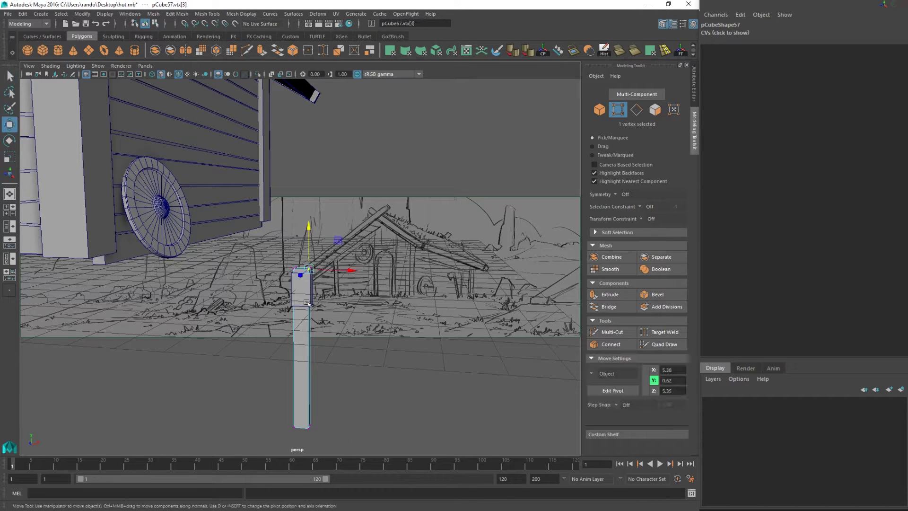
pyautogui.press('q')
pyautogui.click(309, 292)
pyautogui.moveTo(308, 292); pyautogui.dragTo(348, 239, button='right')
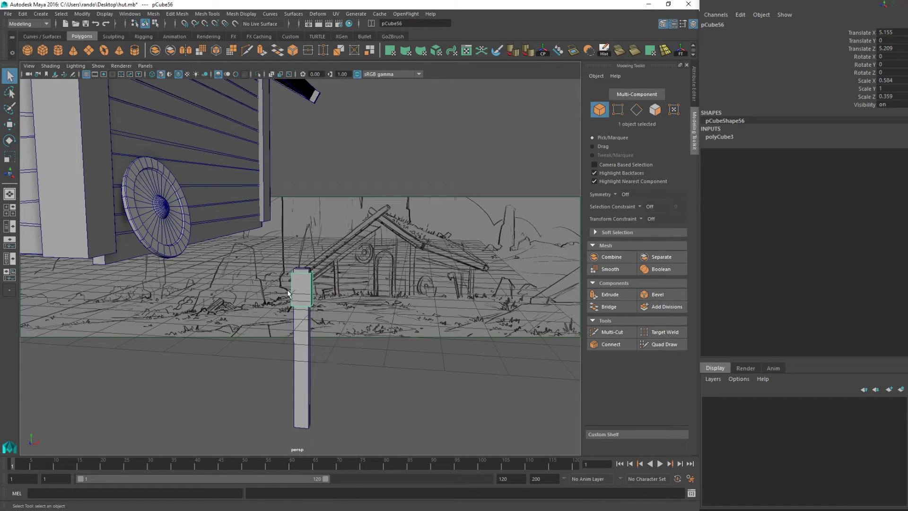
pyautogui.keyDown('shift'); pyautogui.click(297, 351); pyautogui.keyUp('shift')
pyautogui.scroll(-5, 327, 327)
pyautogui.press('w')
pyautogui.moveTo(331, 249); pyautogui.dragTo(429, 197)
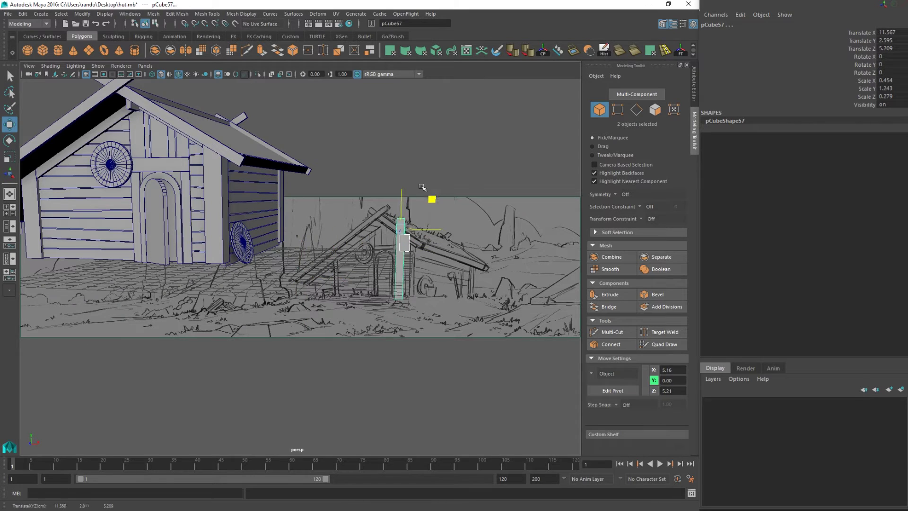
# Hide the viewport grid and shift the handle to about X 11.48, Y 2.48 so only its tip protrudes above the head block.
pyautogui.click(99, 65)
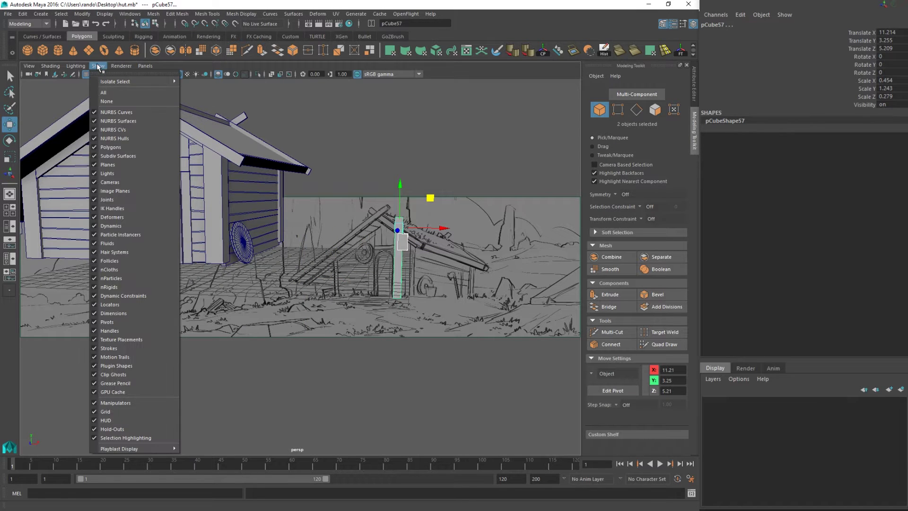
pyautogui.click(94, 413)
pyautogui.keyDown('alt'); pyautogui.moveTo(391, 238); pyautogui.dragTo(363, 277, button='middle'); pyautogui.keyUp('alt')
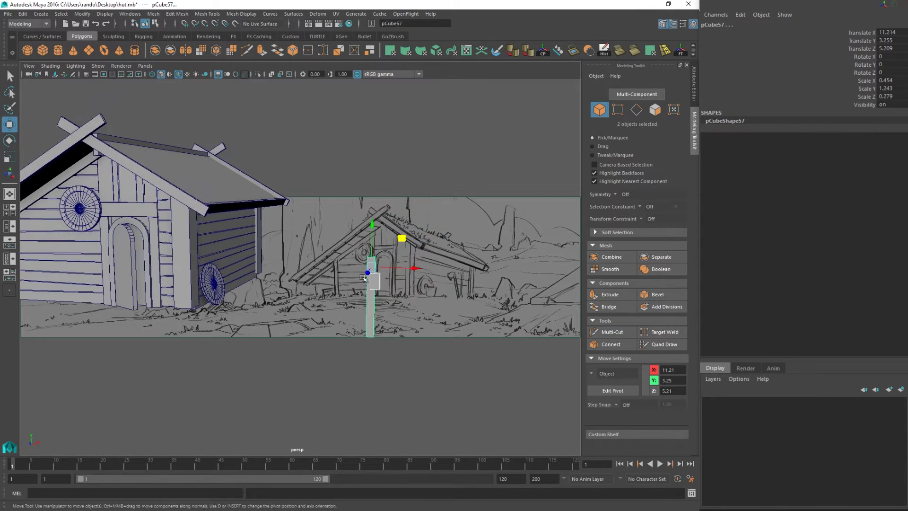
pyautogui.keyDown('alt'); pyautogui.moveTo(364, 277); pyautogui.dragTo(342, 328, button='right'); pyautogui.keyUp('alt')
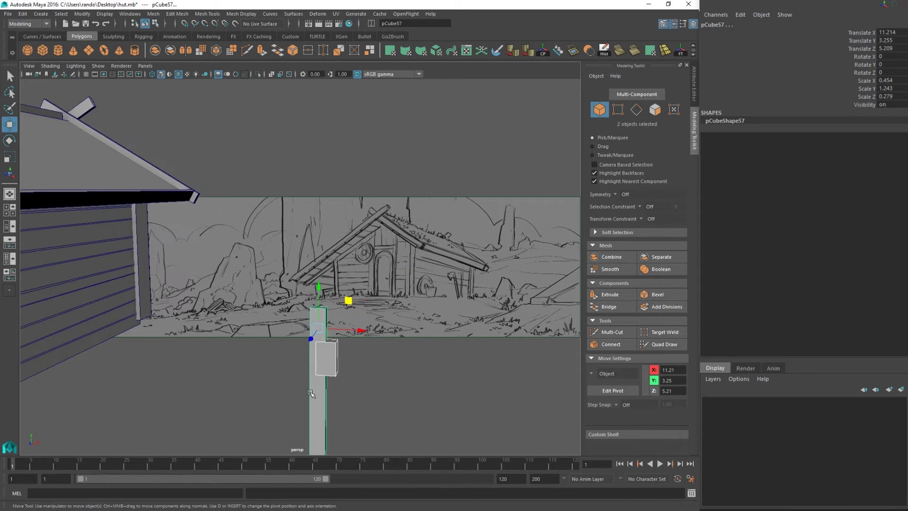
pyautogui.moveTo(360, 333); pyautogui.dragTo(371, 331)
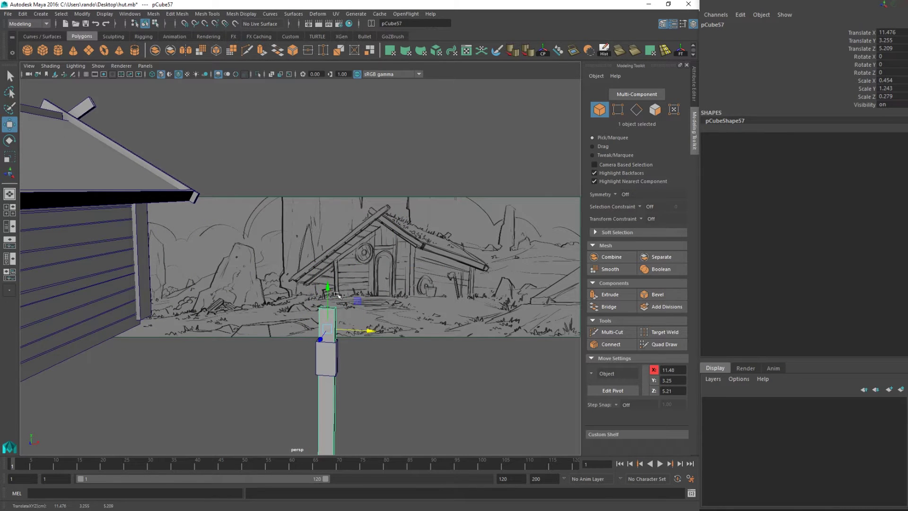
pyautogui.moveTo(328, 307); pyautogui.dragTo(330, 316)
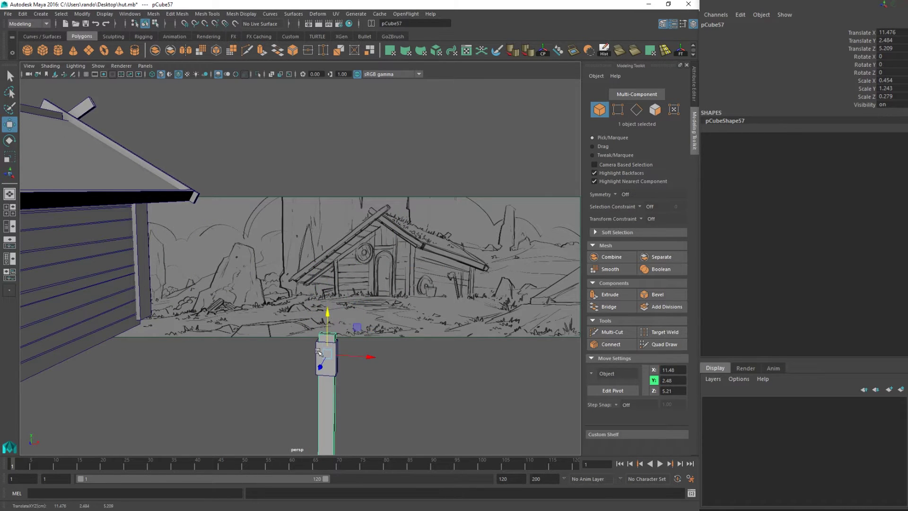
# Deepen the head block to about 0.44 in Z and centre it on the handle at about X 11.48.
pyautogui.click(327, 355)
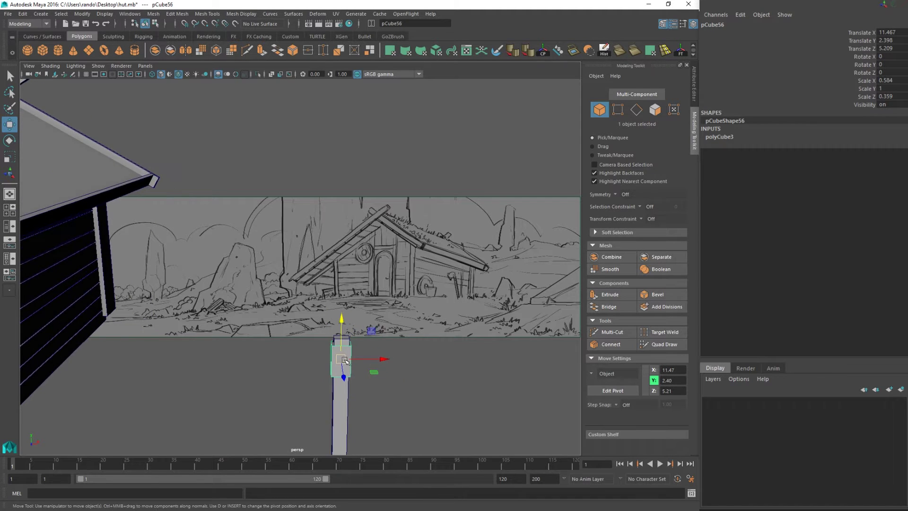
pyautogui.press('f')
pyautogui.scroll(-5, 339, 279)
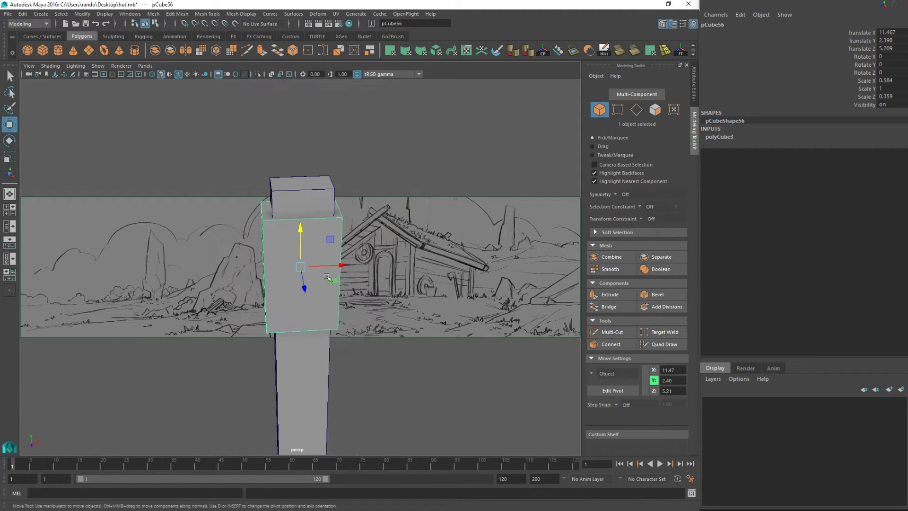
pyautogui.press('r')
pyautogui.moveTo(304, 288)
pyautogui.mouseDown()
pyautogui.moveTo(331, 290)
pyautogui.moveTo(346, 268)
pyautogui.moveTo(325, 256)
pyautogui.mouseUp()
pyautogui.press('w')
pyautogui.scroll(-4, 346, 273)
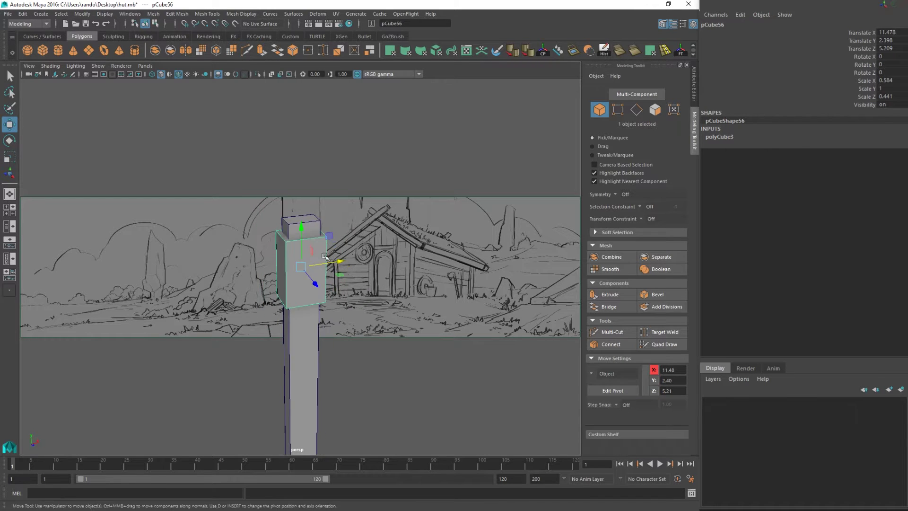
# Extrude the head block's blade-side face outward by about 0.13.
pyautogui.press('F11')
pyautogui.click(283, 264)
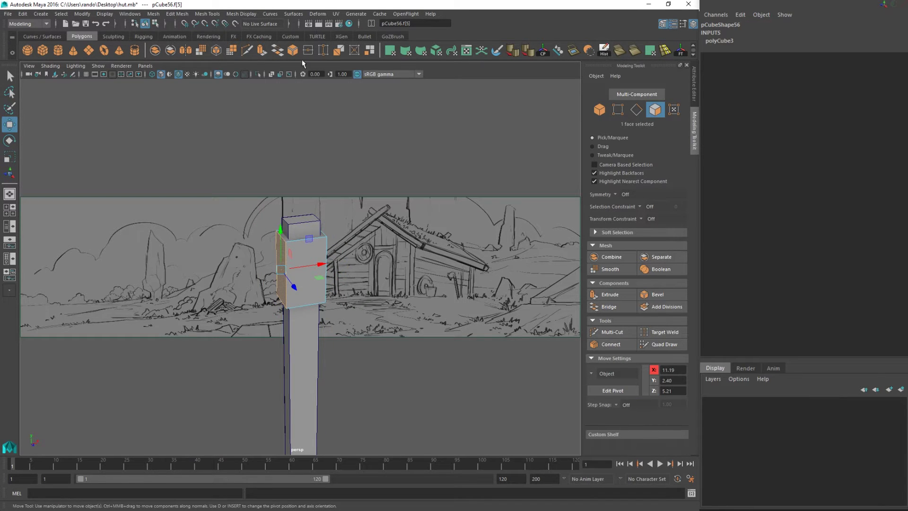
pyautogui.hotkey('ctrl', 'e')
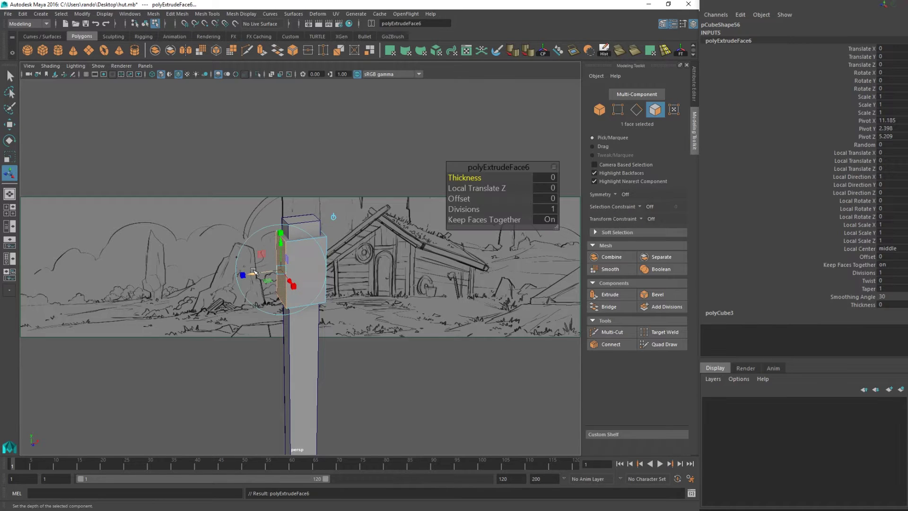
pyautogui.moveTo(254, 274); pyautogui.dragTo(246, 241)
# Enlarge the extruded face slightly and pull it farther from the handle to about X 10.92.
pyautogui.press('r')
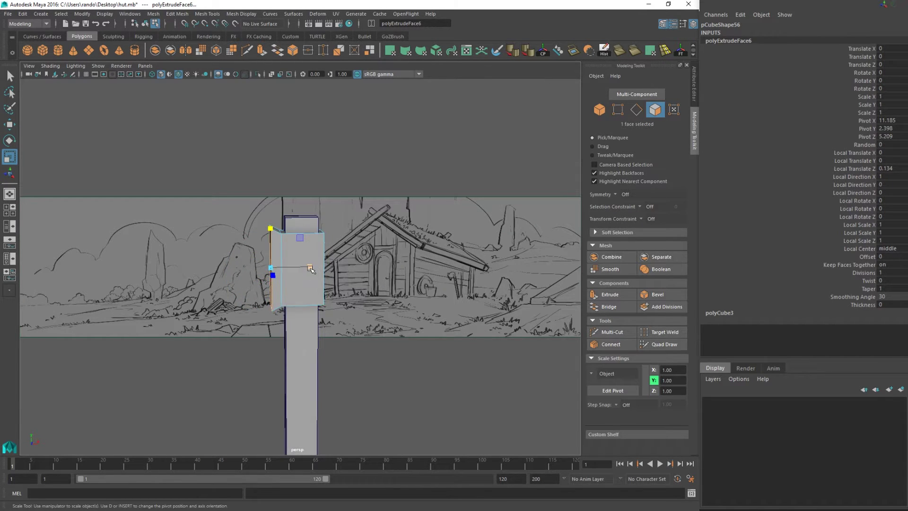
pyautogui.keyDown('alt'); pyautogui.moveTo(292, 265); pyautogui.dragTo(302, 306); pyautogui.keyUp('alt')
pyautogui.press('w')
pyautogui.press('r')
pyautogui.press('w')
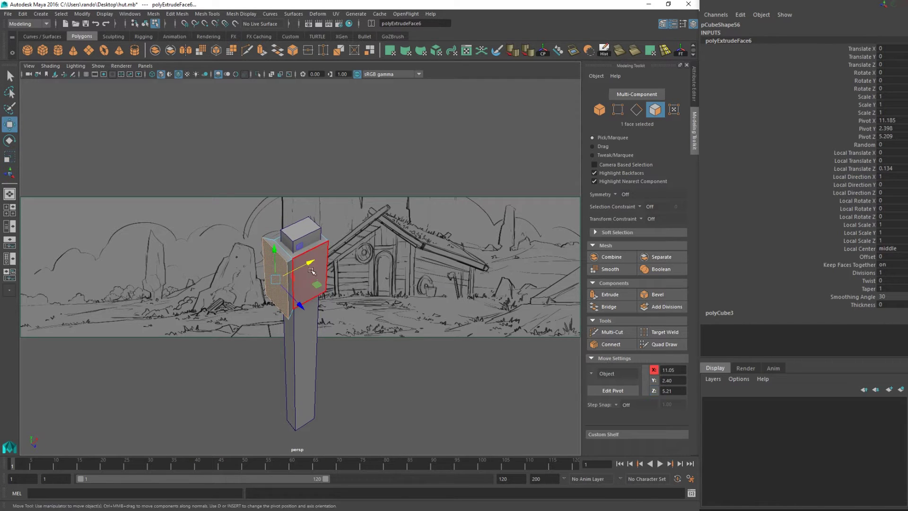
pyautogui.keyDown('alt'); pyautogui.moveTo(265, 258); pyautogui.dragTo(265, 223); pyautogui.keyUp('alt')
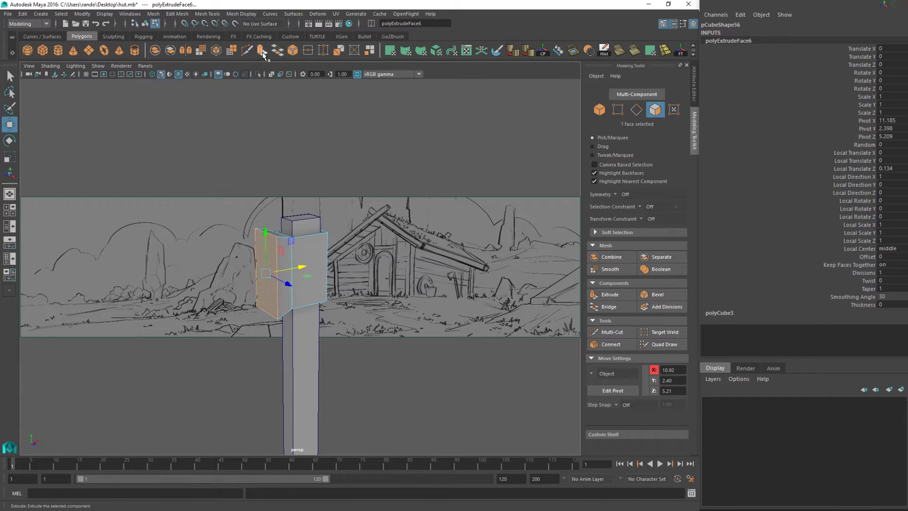
# Extrude the blade-side face again by about 1.29 and narrow its thickness to taper the blade.
pyautogui.click(263, 55)
pyautogui.moveTo(250, 277); pyautogui.dragTo(294, 327)
pyautogui.scroll(-5, 185, 290)
pyautogui.press('r')
pyautogui.moveTo(290, 331); pyautogui.dragTo(278, 323, button='middle')
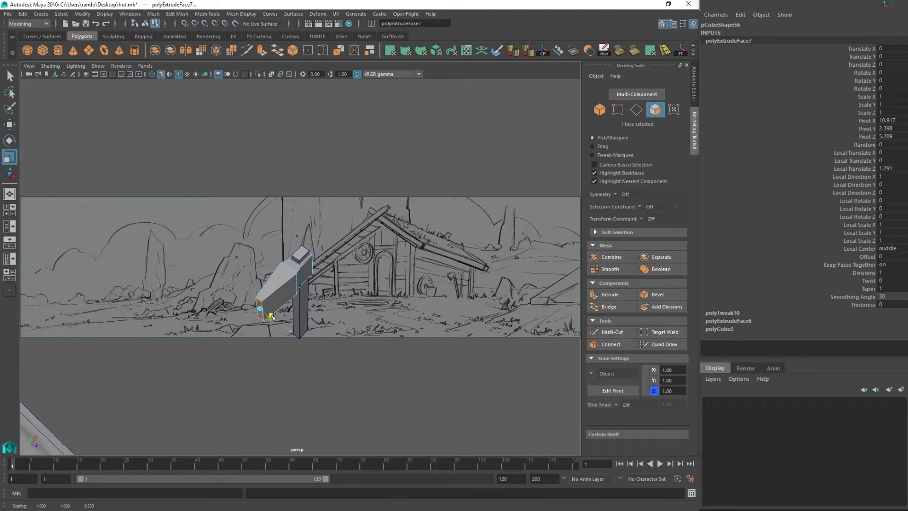
# Flare the blade's end face vertically to about 2.3 times its height and thin it a little more.
pyautogui.keyDown('alt'); pyautogui.moveTo(298, 303); pyautogui.dragTo(239, 225); pyautogui.keyUp('alt')
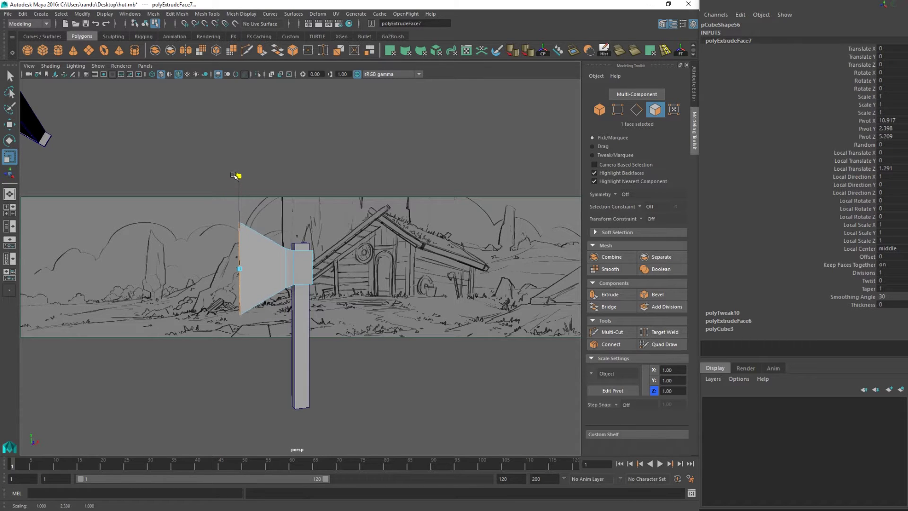
pyautogui.moveTo(234, 175); pyautogui.dragTo(234, 173)
pyautogui.keyDown('alt'); pyautogui.moveTo(237, 226); pyautogui.dragTo(279, 284); pyautogui.keyUp('alt')
pyautogui.moveTo(269, 327); pyautogui.dragTo(267, 326)
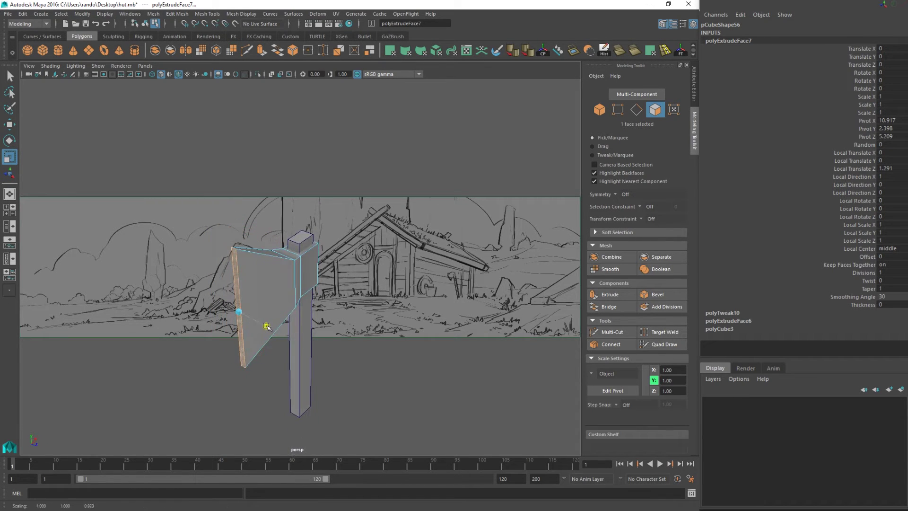
# Extrude the blade's end face by about 0.31 to form the cutting-edge section.
pyautogui.hotkey('ctrl', 'e')
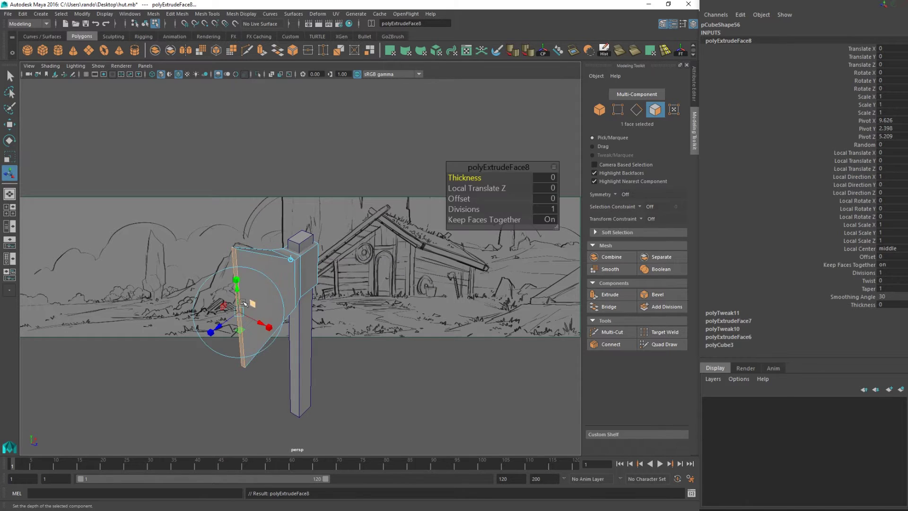
pyautogui.moveTo(221, 329); pyautogui.dragTo(206, 292)
pyautogui.press('r')
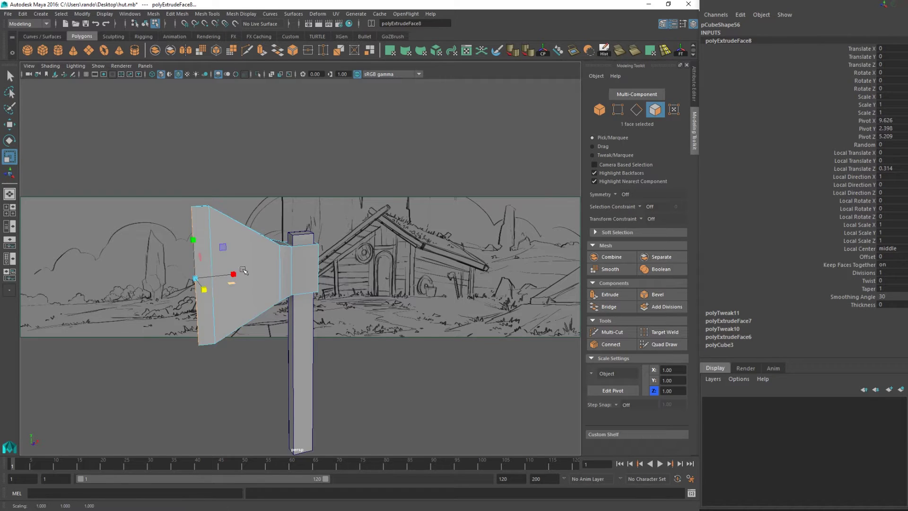
# Lower the top vertices at the outer end of the blade to reduce its upward flare.
pyautogui.press('q')
pyautogui.moveTo(197, 220); pyautogui.dragTo(208, 206, button='right')
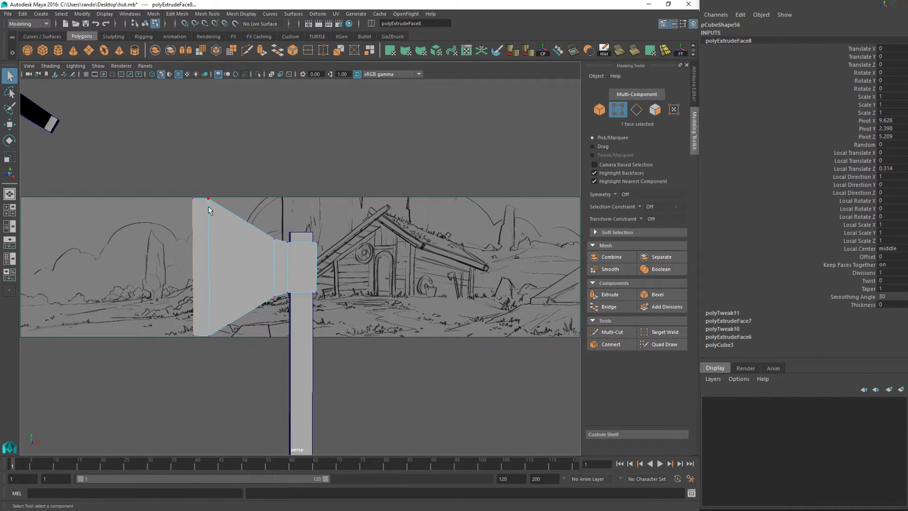
pyautogui.moveTo(239, 233); pyautogui.dragTo(240, 232)
pyautogui.press('w')
pyautogui.moveTo(203, 157); pyautogui.dragTo(206, 186)
pyautogui.keyDown('alt'); pyautogui.moveTo(193, 302); pyautogui.dragTo(229, 275); pyautogui.keyUp('alt')
# Flatten all top vertices of the axe head to one level, lower them slightly, and return to object selection.
pyautogui.moveTo(159, 174); pyautogui.dragTo(383, 268)
pyautogui.press('r')
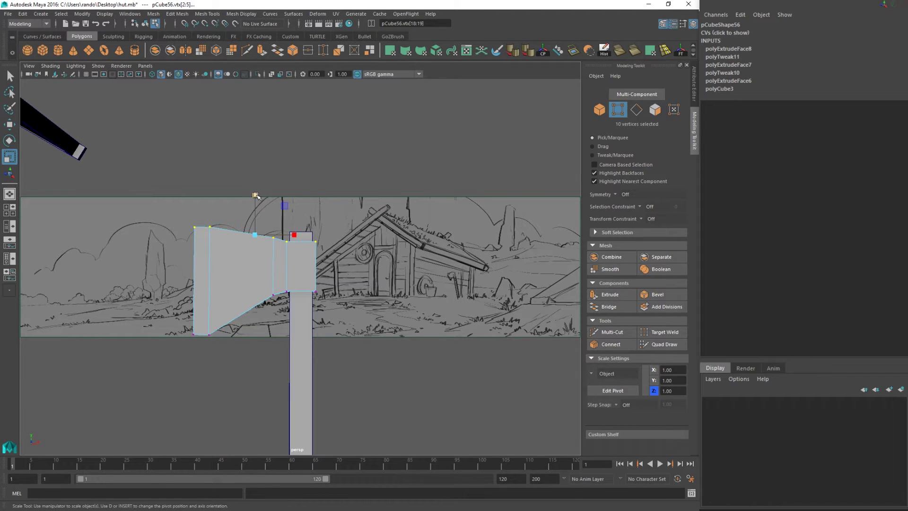
pyautogui.moveTo(256, 196); pyautogui.dragTo(249, 259)
pyautogui.press('w')
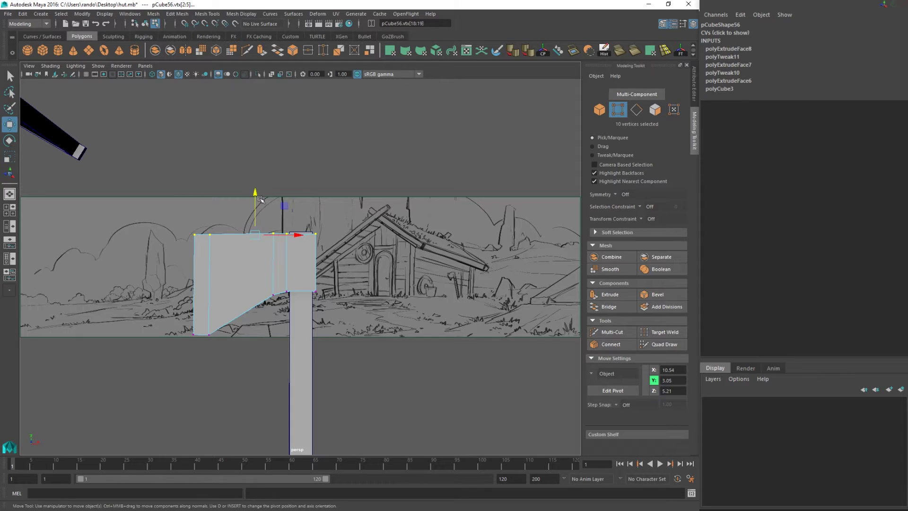
pyautogui.moveTo(256, 195); pyautogui.dragTo(258, 198)
pyautogui.press('q')
pyautogui.moveTo(245, 249); pyautogui.dragTo(292, 236, button='right')
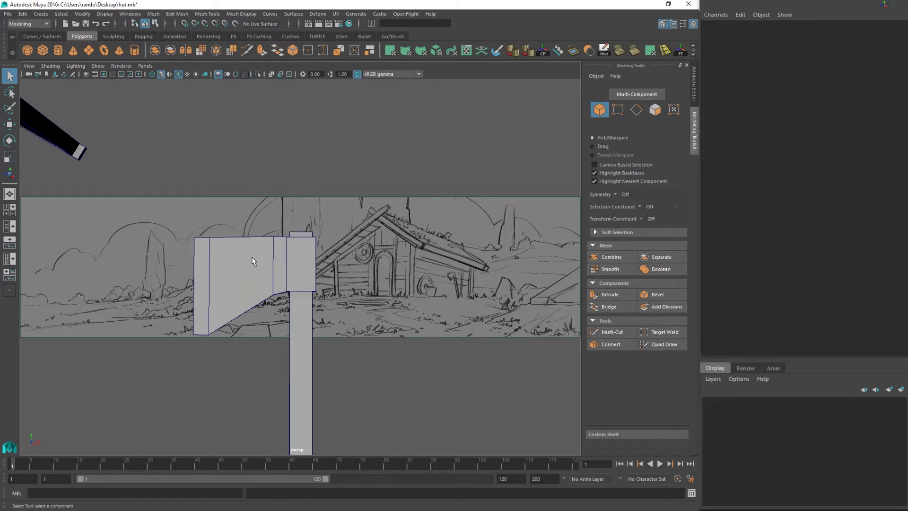
# Insert a lengthwise edge loop around the axe head, about a third of the way down from its top, with Multi-Cut.
pyautogui.click(254, 262)
pyautogui.keyDown('alt'); pyautogui.moveTo(276, 280); pyautogui.dragTo(299, 310); pyautogui.keyUp('alt')
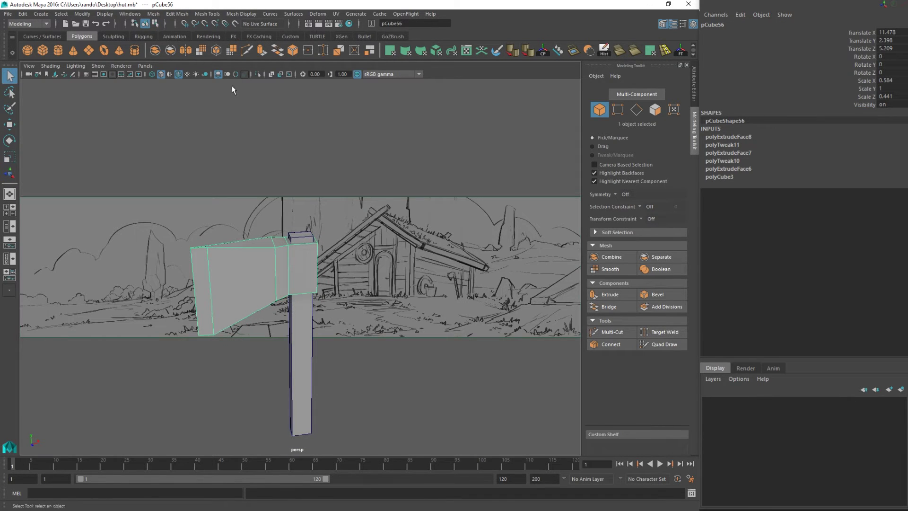
pyautogui.click(247, 54)
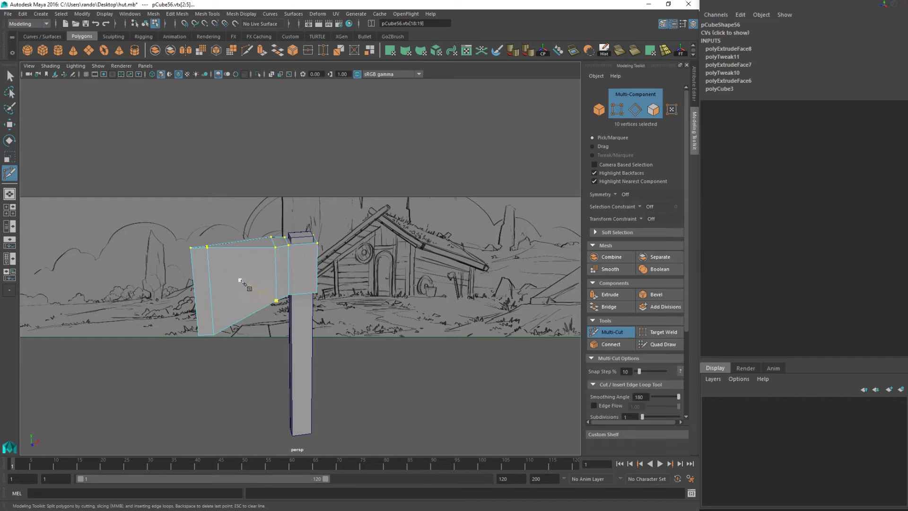
pyautogui.keyDown('alt'); pyautogui.moveTo(240, 281); pyautogui.dragTo(240, 254); pyautogui.keyUp('alt')
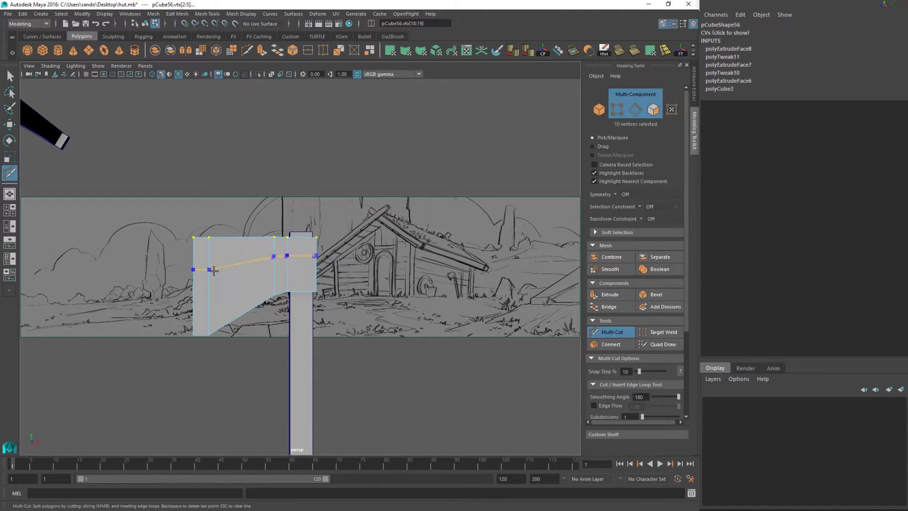
pyautogui.keyDown('ctrl'); pyautogui.click(213, 269); pyautogui.keyUp('ctrl')
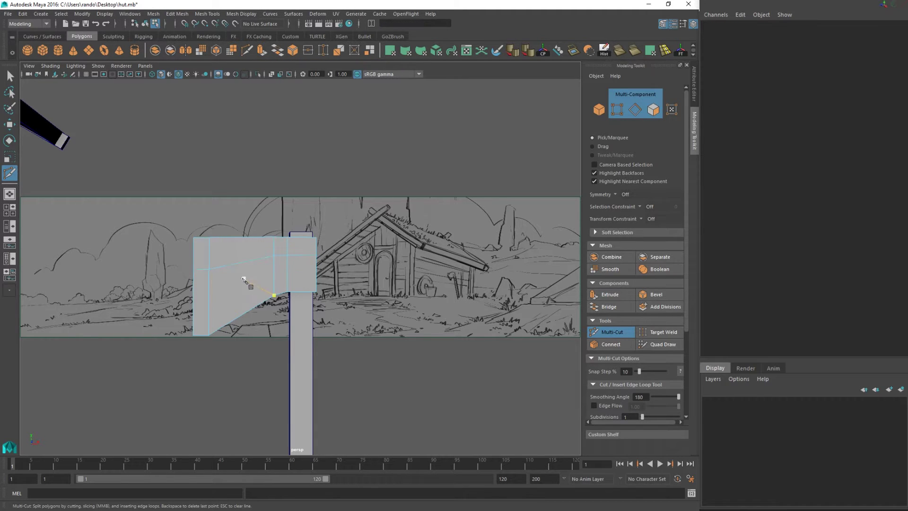
# Move the new loop's four vertices at the cutting edge outward and slightly down to give the edge a bulged profile.
pyautogui.press('q')
pyautogui.moveTo(232, 283); pyautogui.dragTo(232, 283)
pyautogui.moveTo(217, 250); pyautogui.dragTo(174, 249, button='right')
pyautogui.moveTo(165, 247); pyautogui.dragTo(240, 272)
pyautogui.press('w')
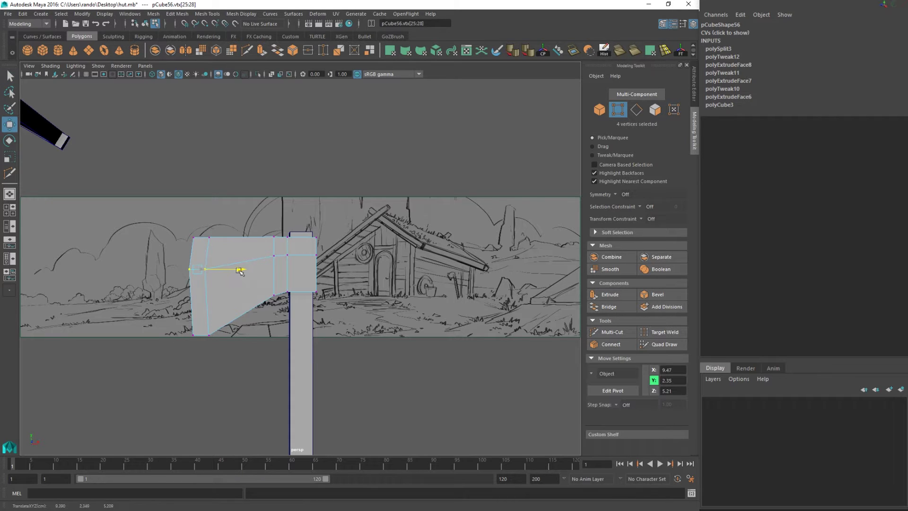
pyautogui.moveTo(198, 229); pyautogui.dragTo(199, 244)
pyautogui.moveTo(238, 284); pyautogui.dragTo(237, 283)
pyautogui.keyDown('alt'); pyautogui.moveTo(237, 284); pyautogui.dragTo(258, 269); pyautogui.keyUp('alt')
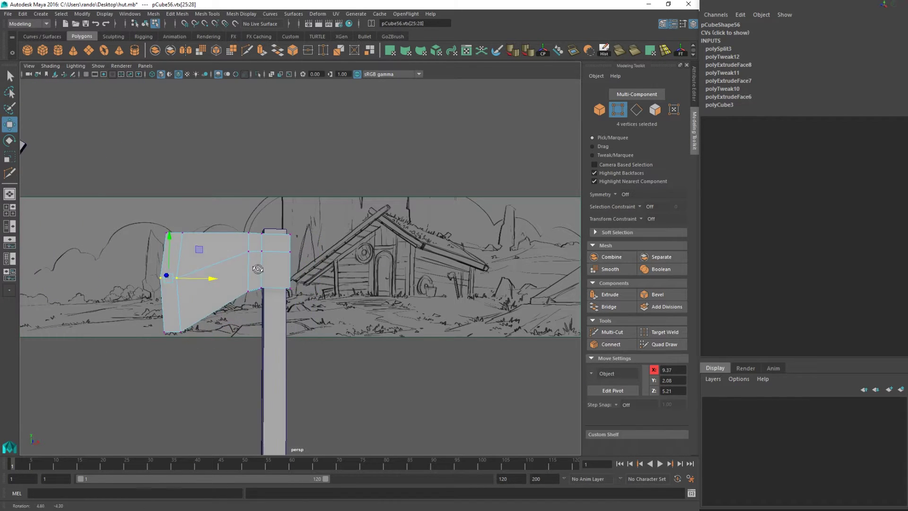
# Rotate the four vertices at the blade's lower tip and move them down and toward the handle.
pyautogui.moveTo(155, 314); pyautogui.dragTo(215, 338)
pyautogui.press('e')
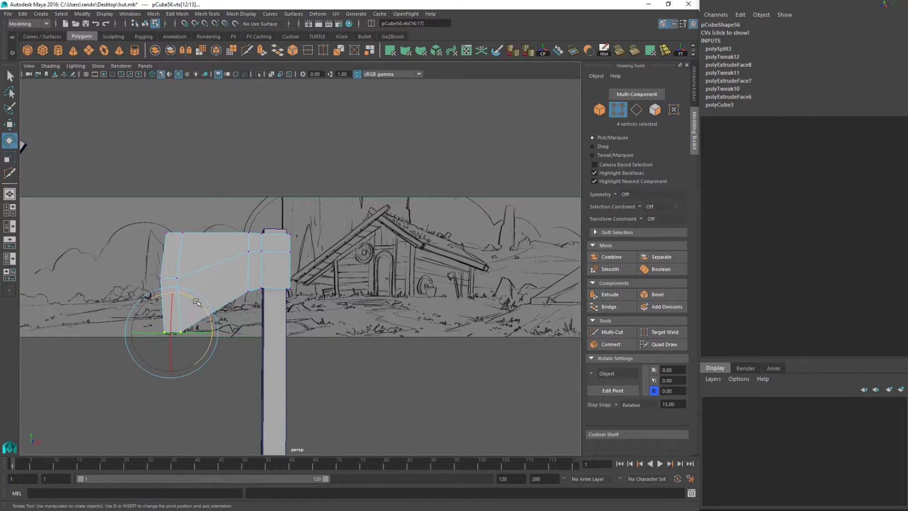
pyautogui.press('w')
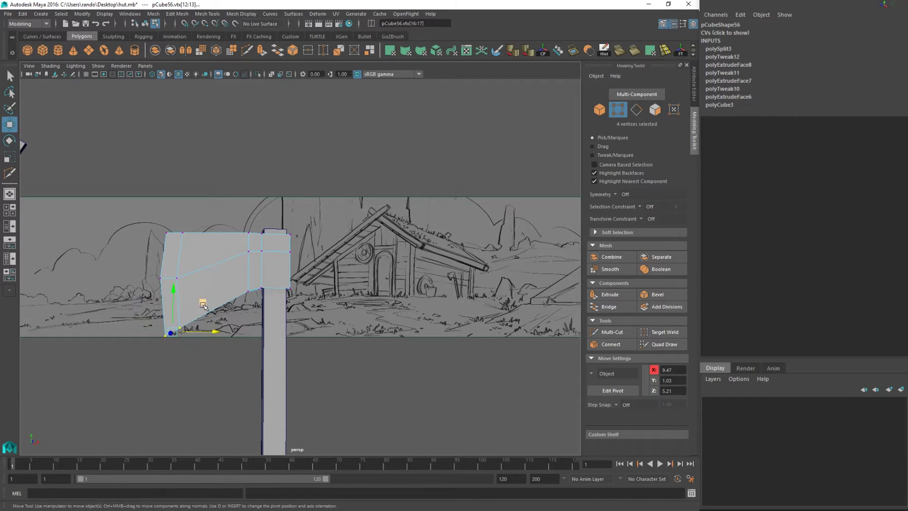
pyautogui.moveTo(202, 305); pyautogui.dragTo(214, 310, button='middle')
# Move the four middle vertices of the cutting edge down and slightly toward the handle to angle the blade's lower part.
pyautogui.moveTo(149, 266); pyautogui.dragTo(201, 293)
pyautogui.moveTo(199, 251); pyautogui.dragTo(263, 251)
pyautogui.press('e')
pyautogui.press('w')
# Select the vertical edge loop at the blade's neck and slightly adjust its scale.
pyautogui.moveTo(262, 251); pyautogui.dragTo(262, 228, button='right')
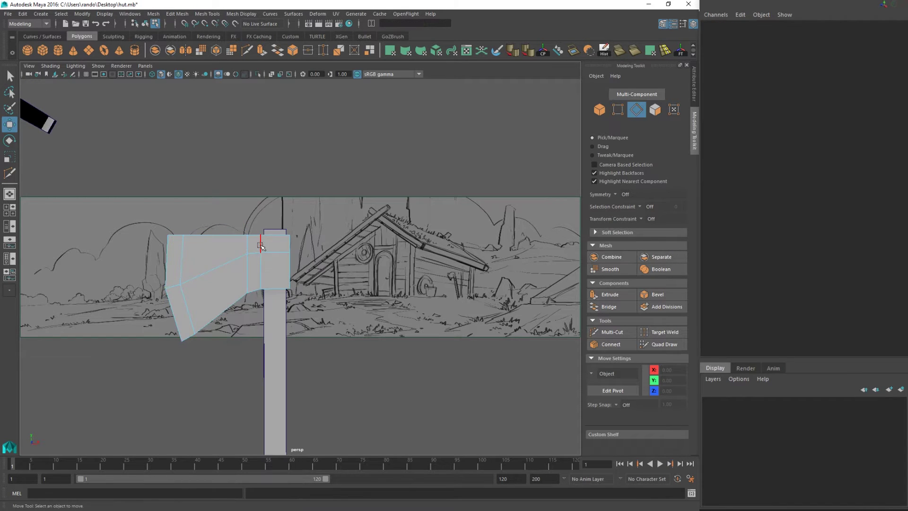
pyautogui.doubleClick(261, 246)
pyautogui.press('r')
pyautogui.keyDown('alt'); pyautogui.moveTo(262, 248); pyautogui.dragTo(285, 321); pyautogui.keyUp('alt')
pyautogui.keyDown('alt'); pyautogui.moveTo(285, 321); pyautogui.dragTo(264, 283); pyautogui.keyUp('alt')
pyautogui.click(261, 289)
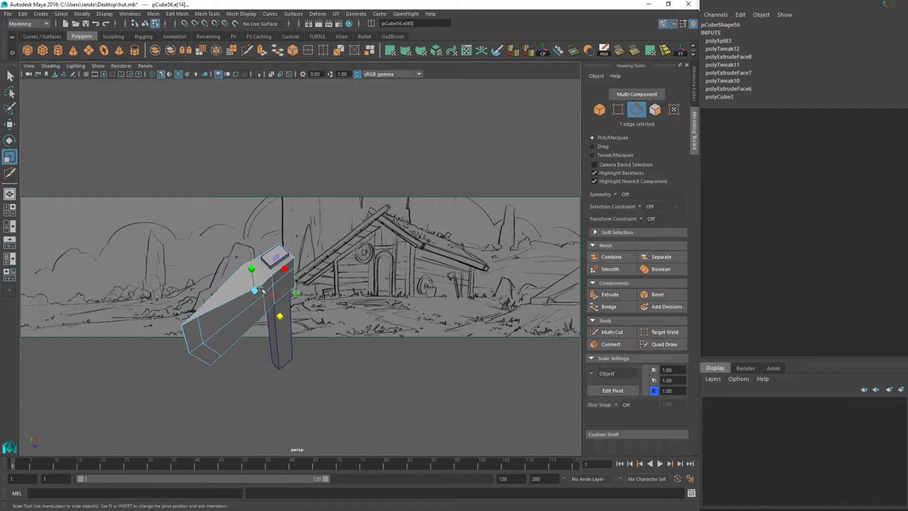
pyautogui.moveTo(280, 315)
pyautogui.mouseDown()
pyautogui.moveTo(268, 305)
pyautogui.moveTo(276, 313)
pyautogui.mouseUp()
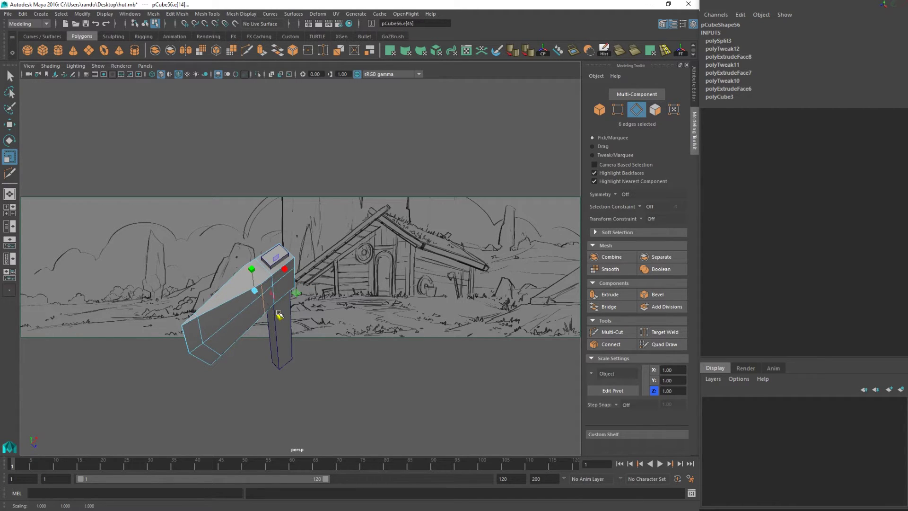
pyautogui.press('w')
pyautogui.keyDown('alt'); pyautogui.moveTo(286, 276); pyautogui.dragTo(274, 224); pyautogui.keyUp('alt')
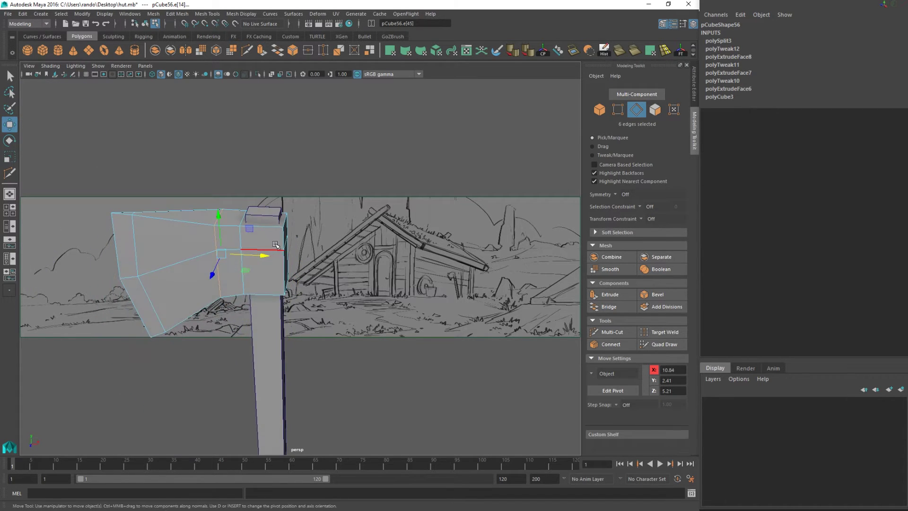
# Try to bevel the two faces at the back of the axe head, and undo it.
pyautogui.press('q')
pyautogui.rightClick(274, 224)
pyautogui.moveTo(275, 223); pyautogui.dragTo(275, 220, button='right')
pyautogui.keyDown('alt'); pyautogui.moveTo(275, 223); pyautogui.dragTo(244, 230); pyautogui.keyUp('alt')
pyautogui.moveTo(300, 235); pyautogui.dragTo(298, 259, button='right')
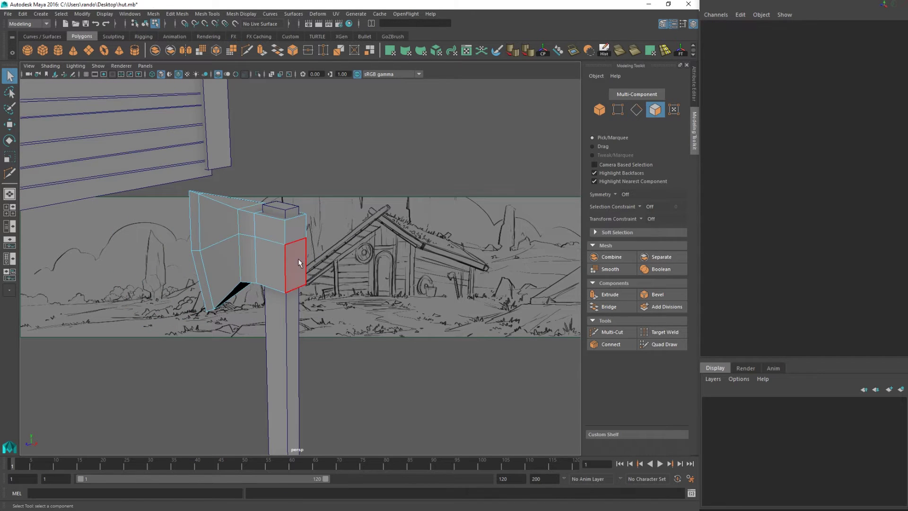
pyautogui.click(299, 256)
pyautogui.click(295, 260)
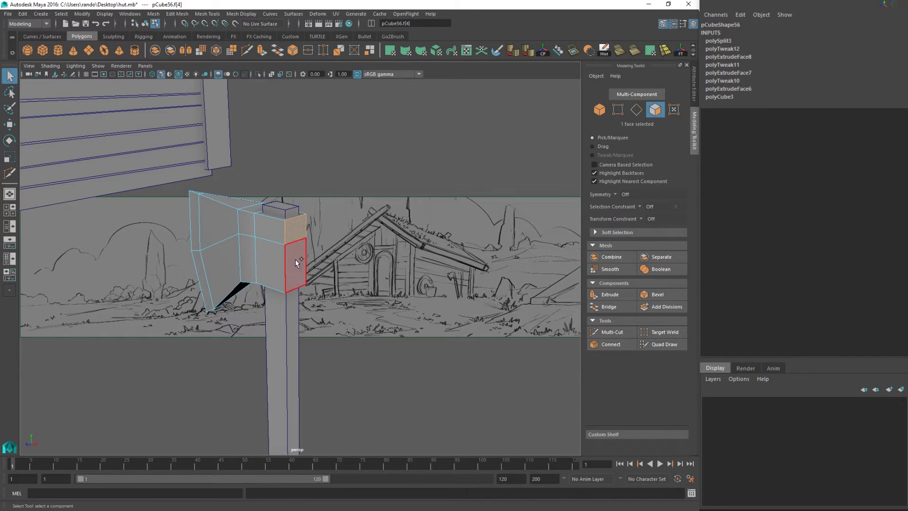
pyautogui.click(665, 295)
pyautogui.keyDown('alt'); pyautogui.moveTo(331, 248); pyautogui.dragTo(266, 233); pyautogui.keyUp('alt')
pyautogui.press('w')
pyautogui.hotkey('ctrl', 'z')
pyautogui.hotkey('ctrl', 'z')
# Bevel the vertical corner edges at the back of the axe head with a fraction of 0.4.
pyautogui.press('q')
pyautogui.moveTo(278, 257); pyautogui.dragTo(280, 237, button='right')
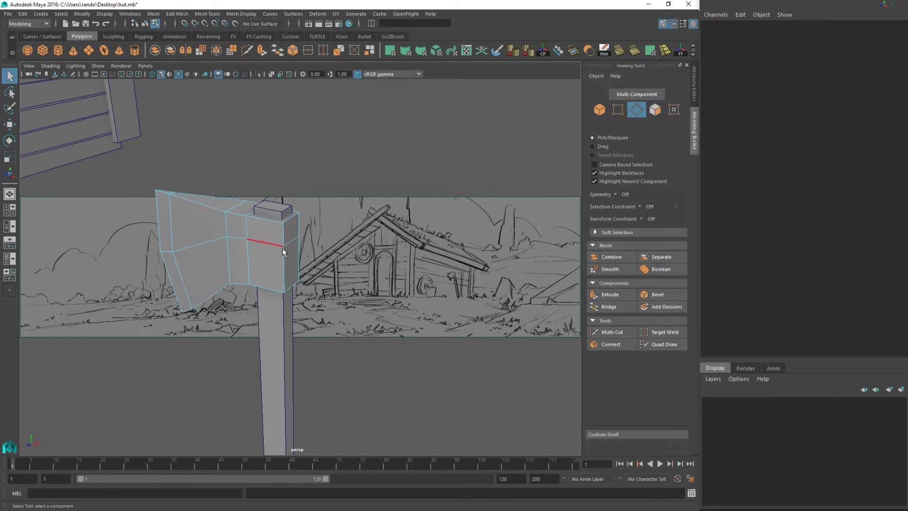
pyautogui.doubleClick(284, 239)
pyautogui.keyDown('alt'); pyautogui.moveTo(284, 239); pyautogui.dragTo(241, 235); pyautogui.keyUp('alt')
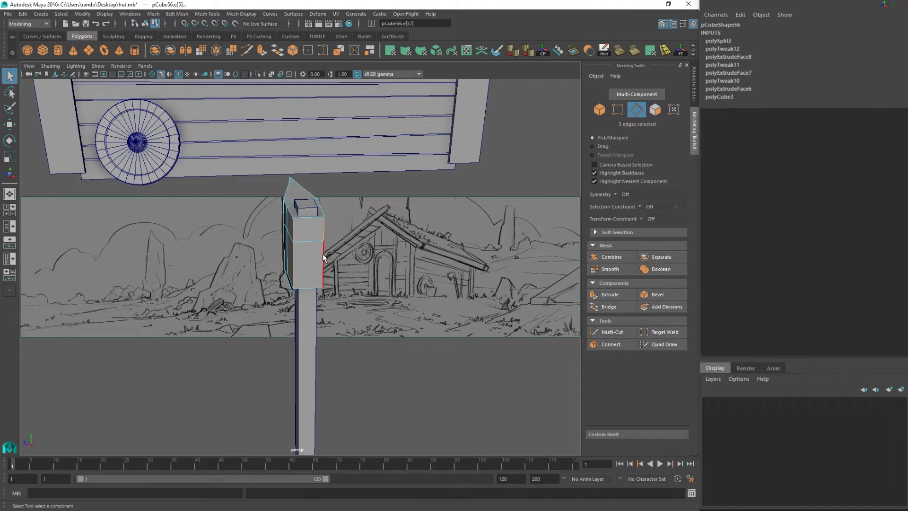
pyautogui.keyDown('alt'); pyautogui.moveTo(324, 257); pyautogui.dragTo(358, 269); pyautogui.keyUp('alt')
pyautogui.click(665, 295)
pyautogui.moveTo(467, 178); pyautogui.dragTo(466, 178)
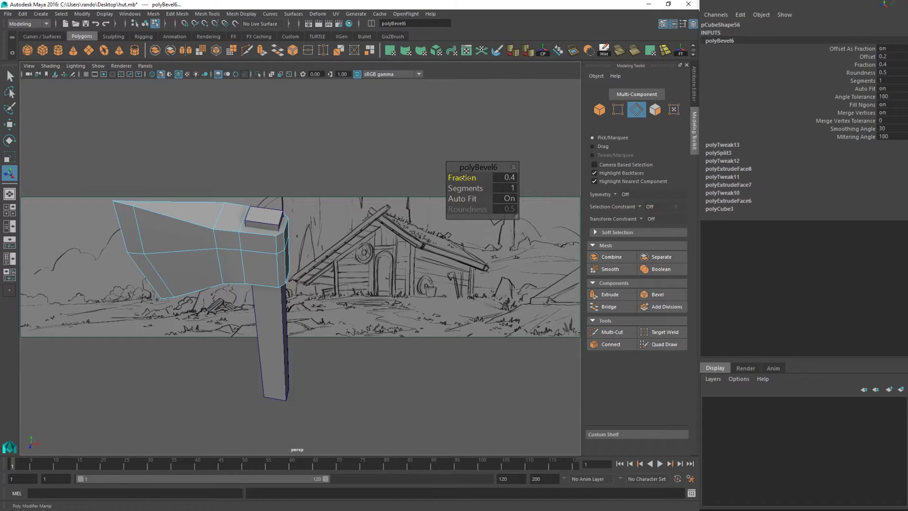
# Shift the 12 vertices of the bevelled back end slightly along the length of the axe head.
pyautogui.keyDown('alt'); pyautogui.moveTo(284, 244); pyautogui.dragTo(274, 227); pyautogui.keyUp('alt')
pyautogui.moveTo(268, 237); pyautogui.dragTo(227, 237, button='right')
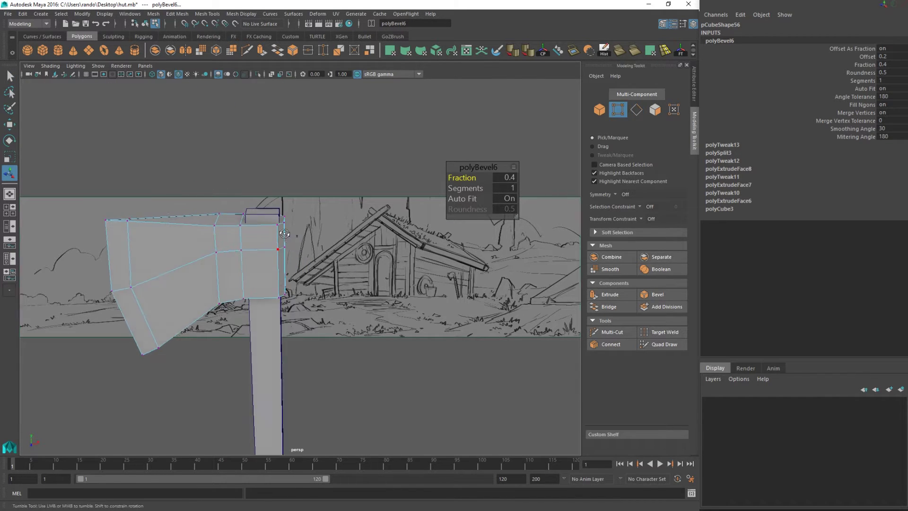
pyautogui.keyDown('alt'); pyautogui.moveTo(258, 213); pyautogui.dragTo(339, 344); pyautogui.keyUp('alt')
pyautogui.press('w')
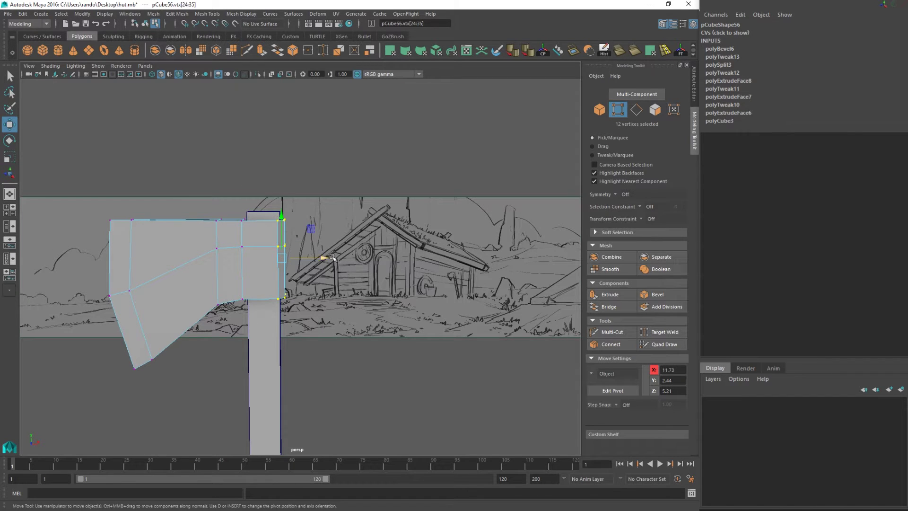
pyautogui.moveTo(333, 258); pyautogui.dragTo(331, 259)
pyautogui.keyDown('alt'); pyautogui.moveTo(316, 228); pyautogui.dragTo(277, 315); pyautogui.keyUp('alt')
pyautogui.press('q')
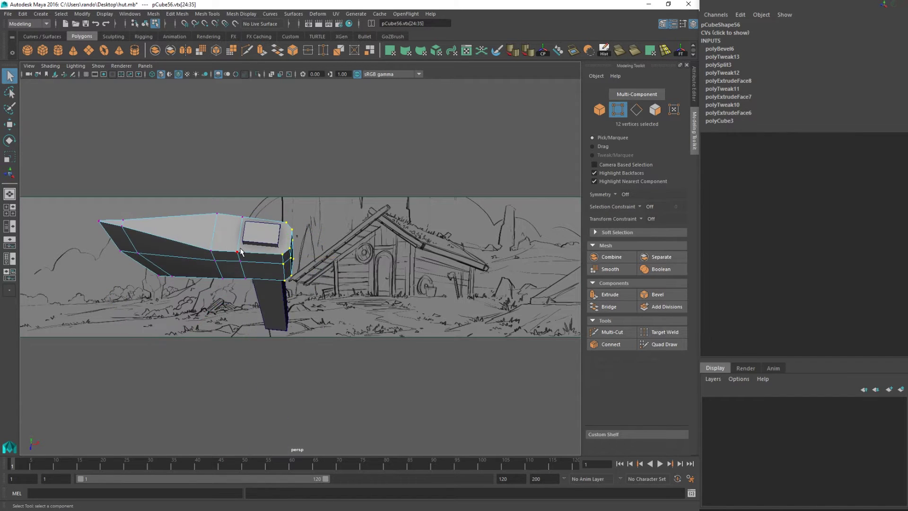
# Lengthen the handle to a vertical scale of about 2.1 and lower it until its top is nearly level with the head.
pyautogui.moveTo(240, 250); pyautogui.dragTo(267, 232, button='right')
pyautogui.click(276, 242)
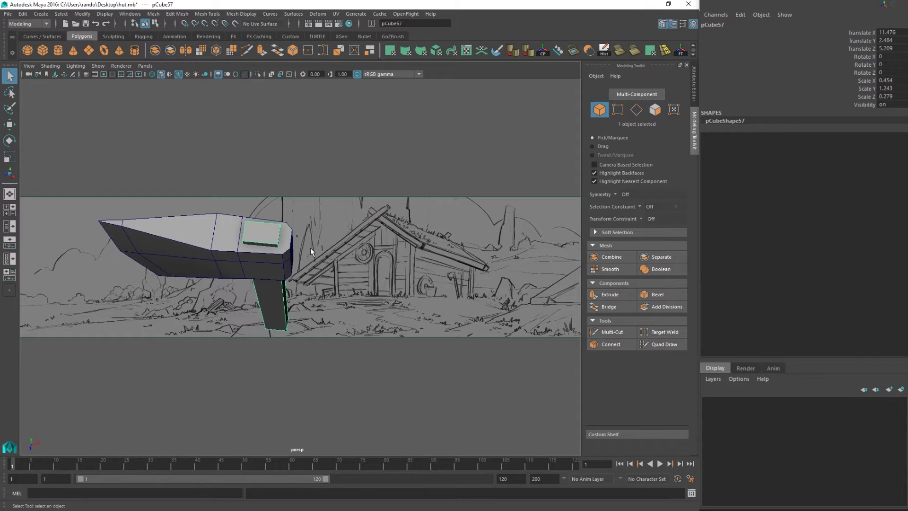
pyautogui.keyDown('alt'); pyautogui.moveTo(310, 248); pyautogui.dragTo(258, 228); pyautogui.keyUp('alt')
pyautogui.press('r')
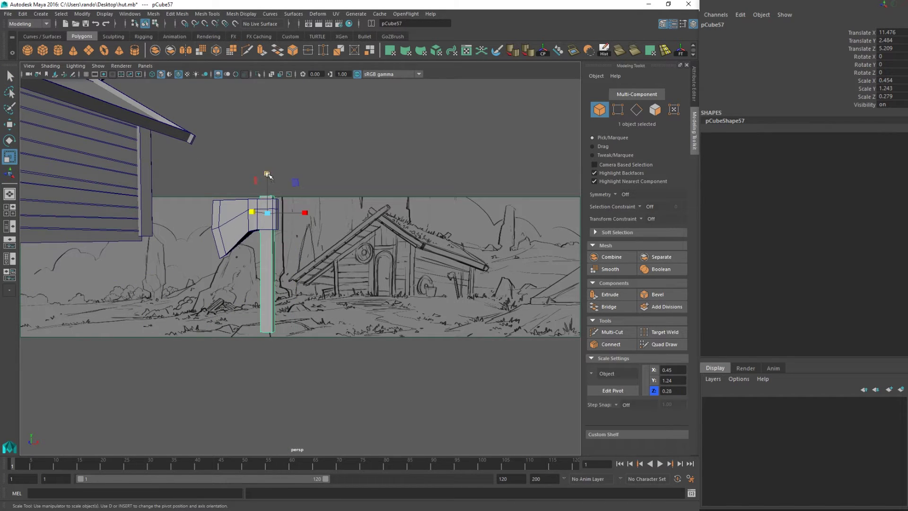
pyautogui.moveTo(268, 176); pyautogui.dragTo(267, 135)
pyautogui.press('w')
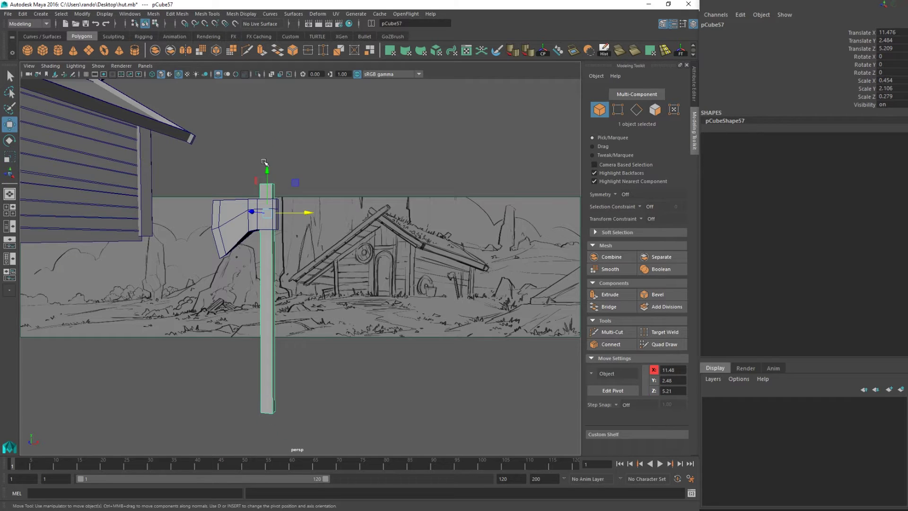
pyautogui.moveTo(267, 170); pyautogui.dragTo(268, 175)
pyautogui.keyDown('alt'); pyautogui.moveTo(269, 184); pyautogui.dragTo(284, 183); pyautogui.keyUp('alt')
pyautogui.keyDown('alt'); pyautogui.moveTo(284, 184); pyautogui.dragTo(281, 127, button='middle'); pyautogui.keyUp('alt')
pyautogui.click(246, 50)
pyautogui.click(273, 374)
pyautogui.press('Escape')
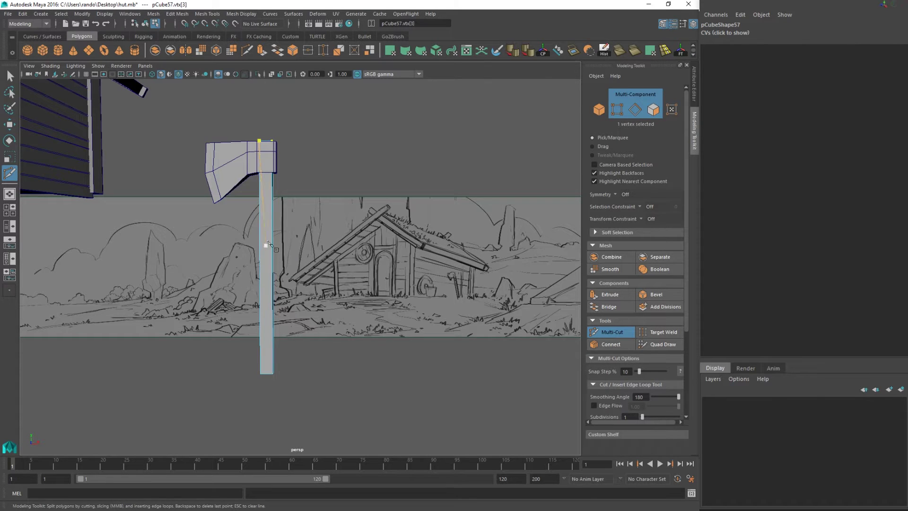
pyautogui.press('q')
# Bevel the handle's four long edges with a fraction of 1 and 2 segments, and return to object selection.
pyautogui.moveTo(268, 220); pyautogui.dragTo(268, 198, button='right')
pyautogui.moveTo(223, 225); pyautogui.dragTo(345, 287)
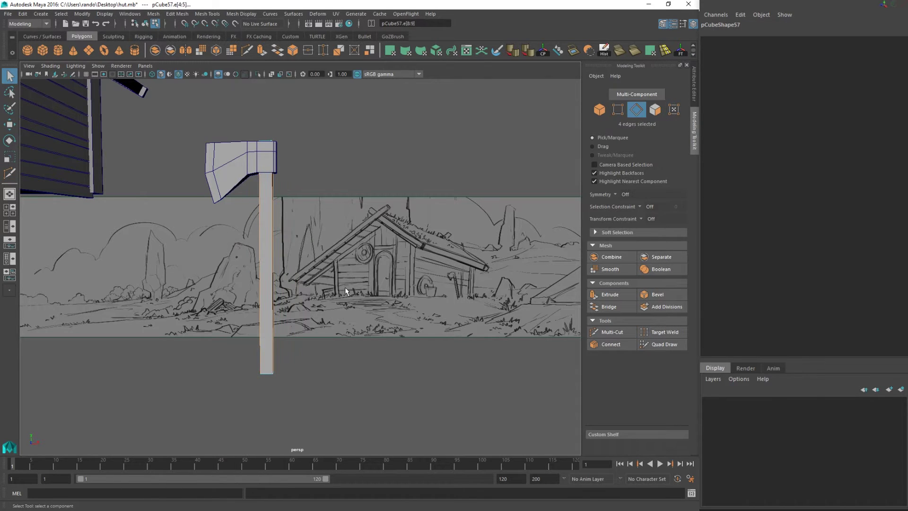
pyautogui.click(673, 292)
pyautogui.scroll(2, 473, 204)
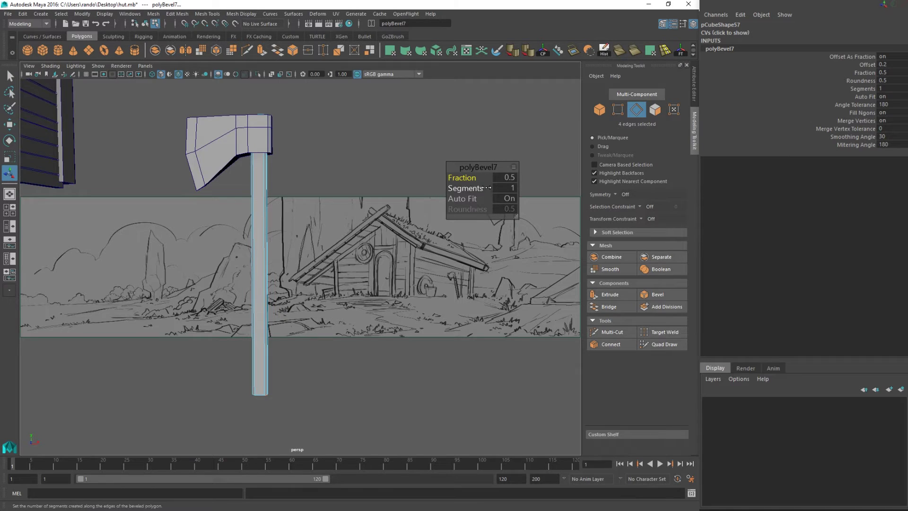
pyautogui.moveTo(466, 188); pyautogui.dragTo(480, 177)
pyautogui.press('q')
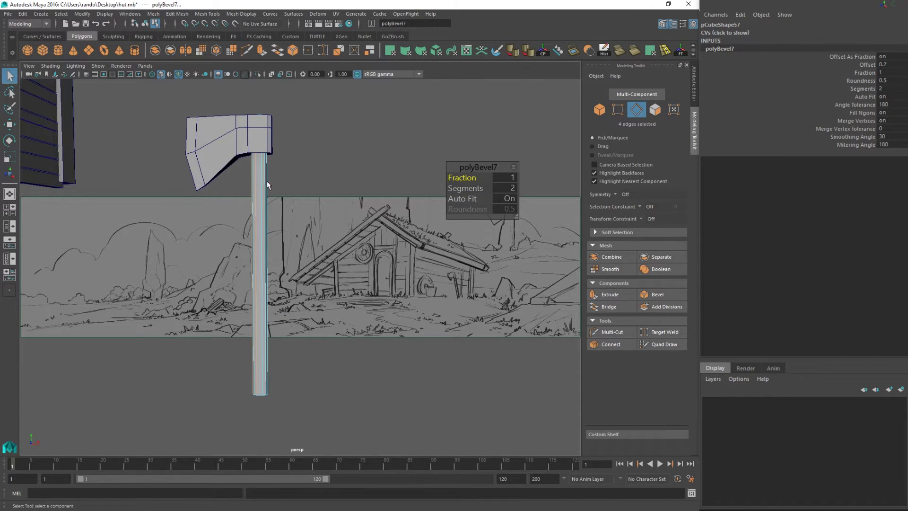
pyautogui.moveTo(267, 180); pyautogui.dragTo(294, 167, button='right')
pyautogui.click(318, 152)
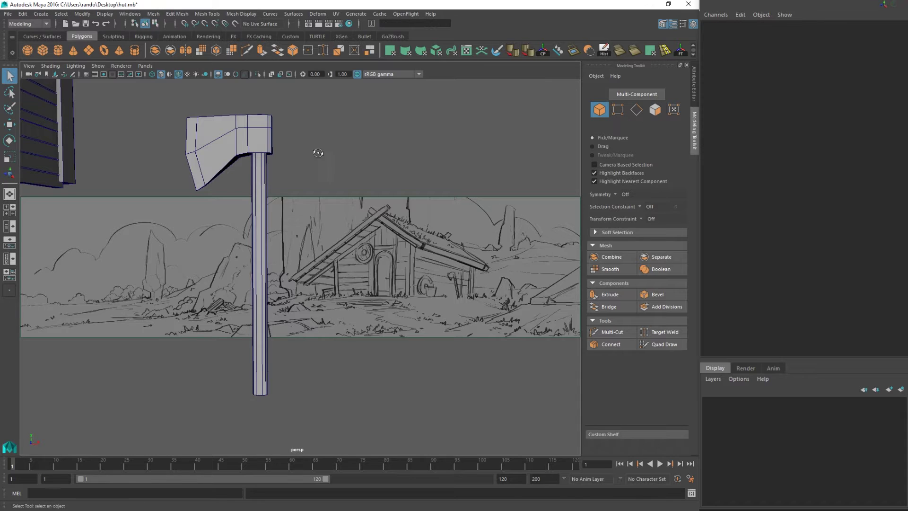
# Cut three horizontal divisions across the handle with Multi-Cut: one just below the head and two in its lower third.
pyautogui.keyDown('alt'); pyautogui.moveTo(318, 152); pyautogui.dragTo(261, 195); pyautogui.keyUp('alt')
pyautogui.click(261, 195)
pyautogui.click(247, 50)
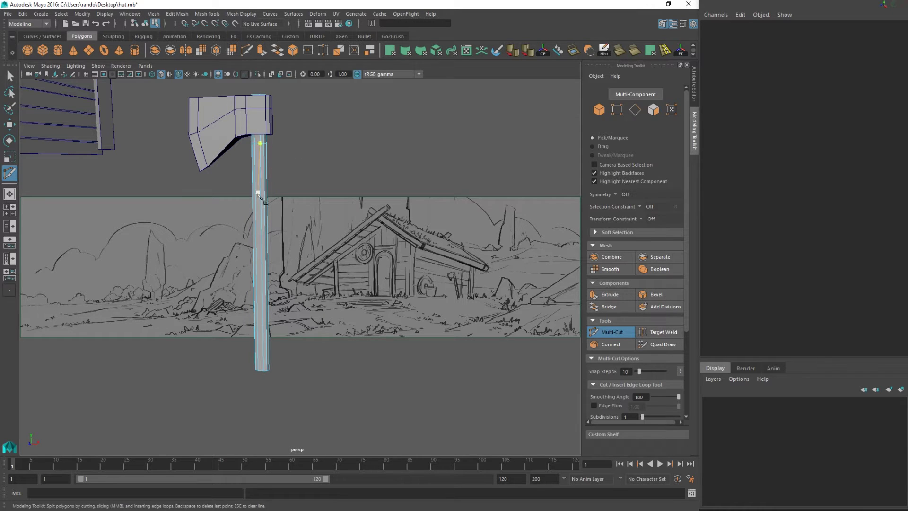
pyautogui.keyDown('alt'); pyautogui.moveTo(287, 248); pyautogui.dragTo(270, 224, button='middle'); pyautogui.keyUp('alt')
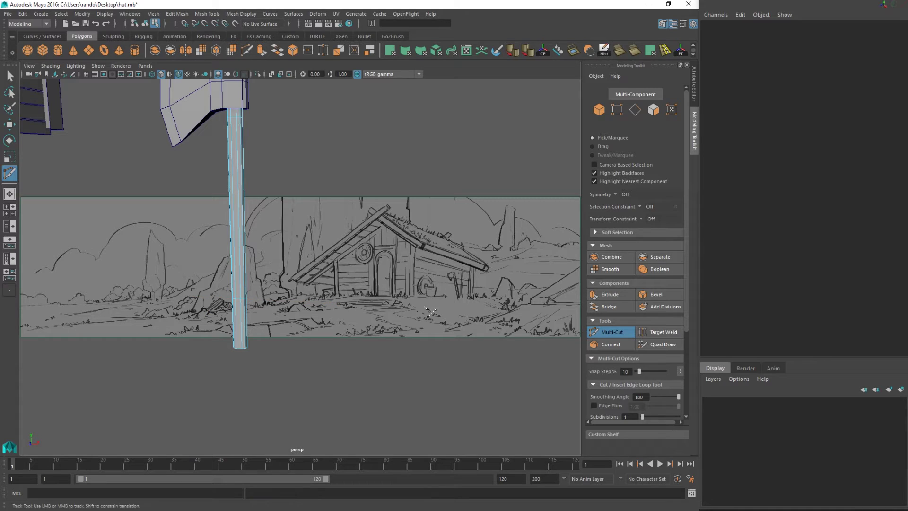
pyautogui.press('q')
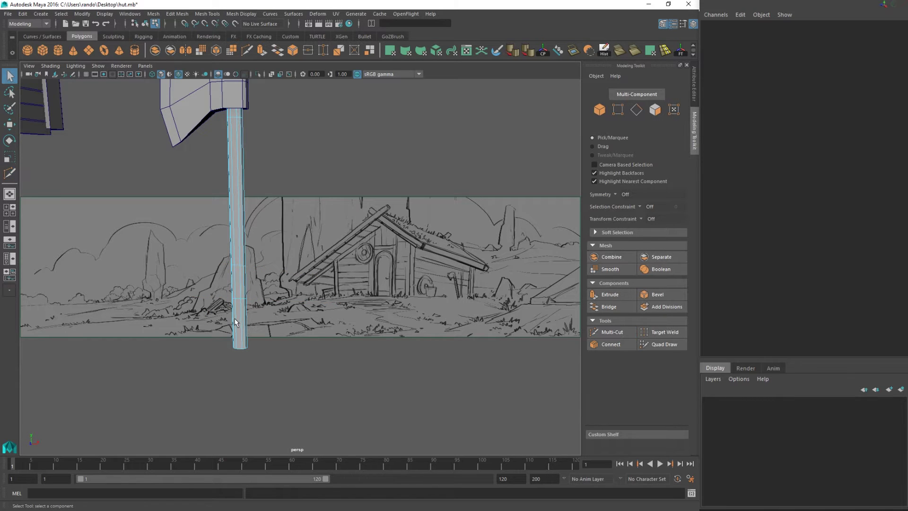
# Select the handle's bottom vertices with soft selection, adjust the falloff radius, and scale them up to widen the handle's end.
pyautogui.moveTo(235, 318); pyautogui.dragTo(193, 264, button='right')
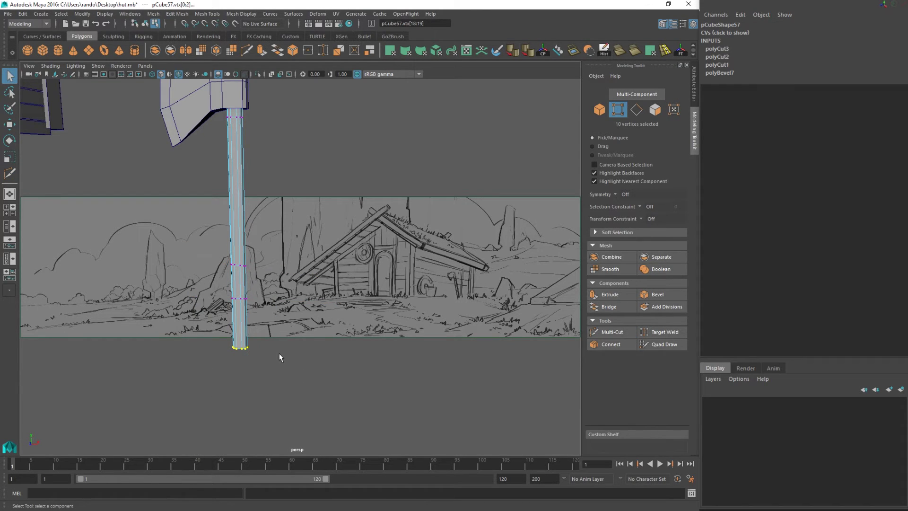
pyautogui.press('b')
pyautogui.moveTo(278, 352); pyautogui.dragTo(325, 316)
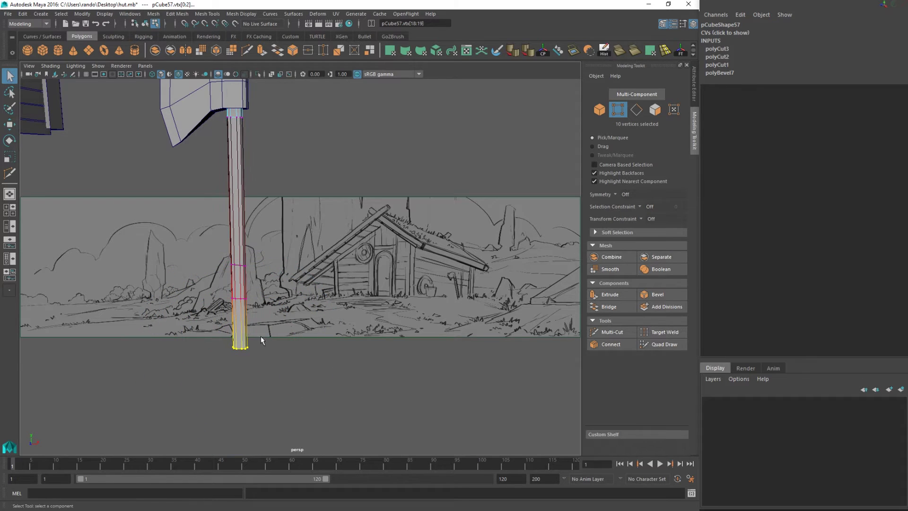
pyautogui.press('r')
pyautogui.moveTo(240, 348); pyautogui.dragTo(249, 348)
# Select the 20 vertices at the handle's lower end and move them toward the blade side to bend the handle.
pyautogui.press('w')
pyautogui.moveTo(198, 278); pyautogui.dragTo(313, 383)
pyautogui.keyDown('alt'); pyautogui.moveTo(313, 379); pyautogui.dragTo(301, 365); pyautogui.keyUp('alt')
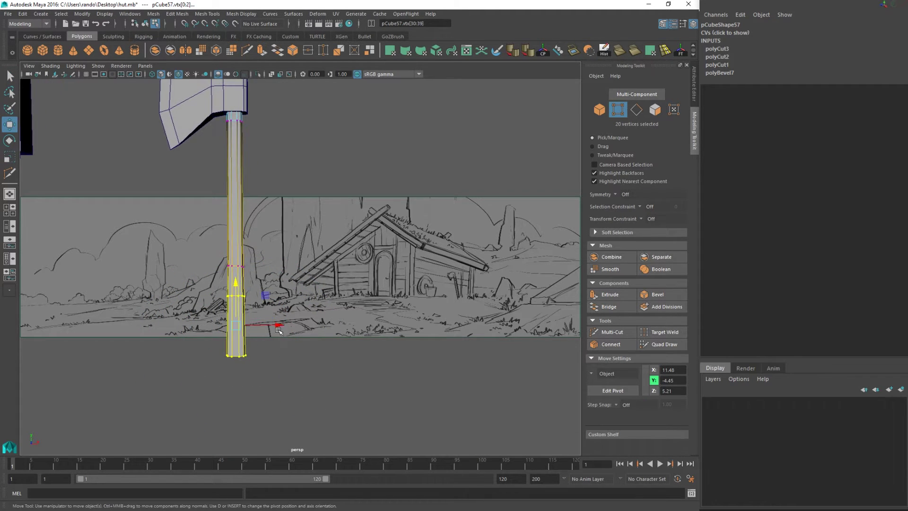
pyautogui.moveTo(264, 295)
pyautogui.mouseDown(button='middle')
pyautogui.moveTo(275, 297)
pyautogui.moveTo(247, 297)
pyautogui.moveTo(289, 300)
pyautogui.moveTo(245, 293)
pyautogui.moveTo(253, 292)
pyautogui.mouseUp(button='middle')
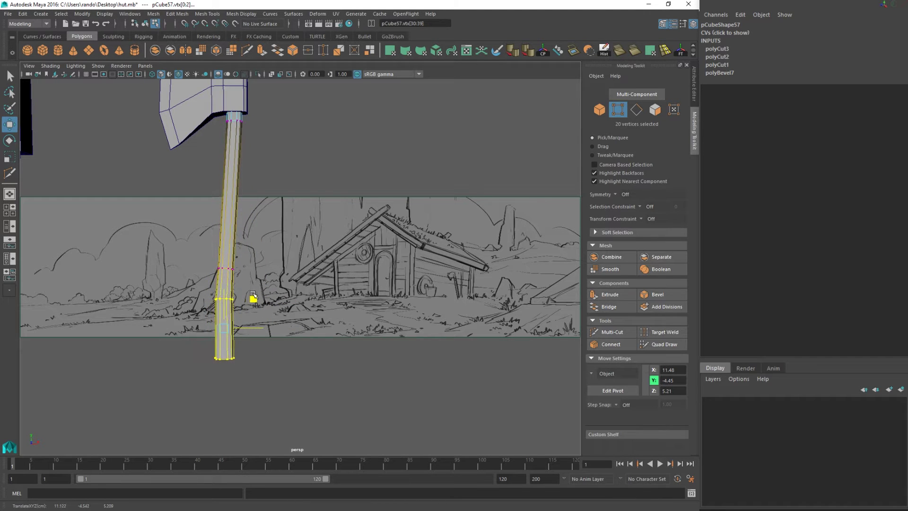
# Try to narrow the division in the handle's lower third by scaling its vertices with soft selection, and undo the scaling.
pyautogui.keyDown('alt'); pyautogui.moveTo(277, 297); pyautogui.dragTo(227, 335); pyautogui.keyUp('alt')
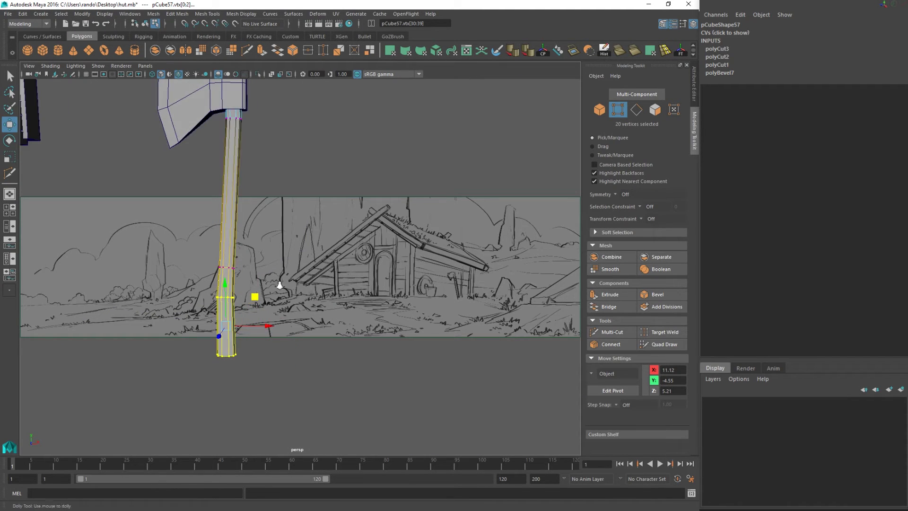
pyautogui.keyDown('alt'); pyautogui.moveTo(280, 286); pyautogui.dragTo(238, 293, button='right'); pyautogui.keyUp('alt')
pyautogui.keyDown('alt'); pyautogui.moveTo(239, 293); pyautogui.dragTo(270, 307, button='middle'); pyautogui.keyUp('alt')
pyautogui.moveTo(251, 270); pyautogui.dragTo(324, 292)
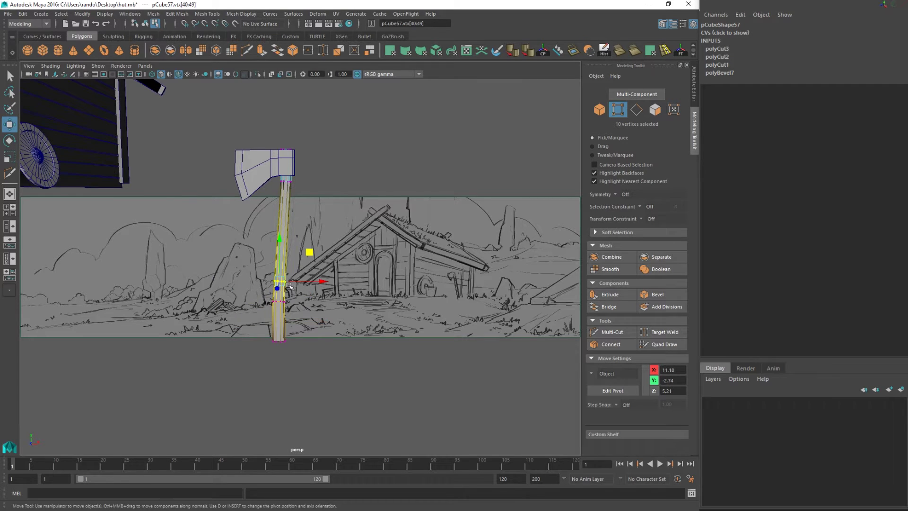
pyautogui.scroll(2, 283, 290)
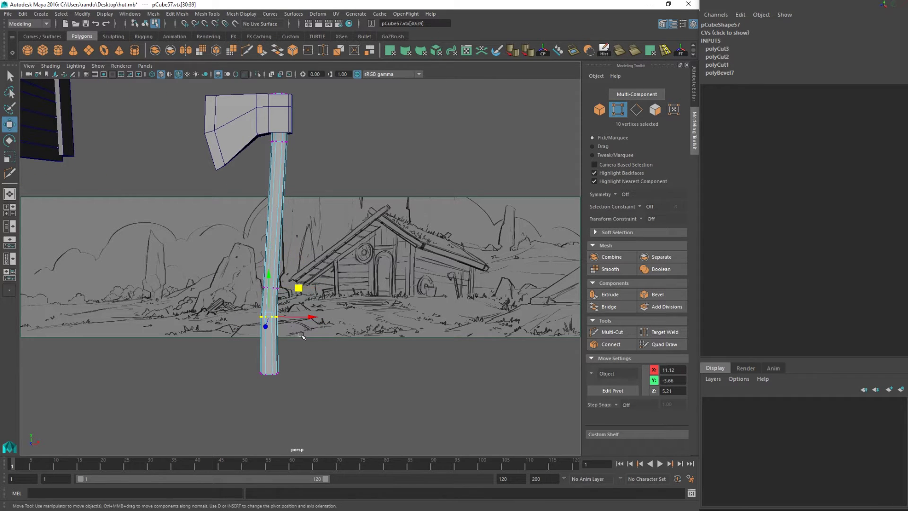
pyautogui.press('b')
pyautogui.moveTo(274, 329); pyautogui.dragTo(208, 342)
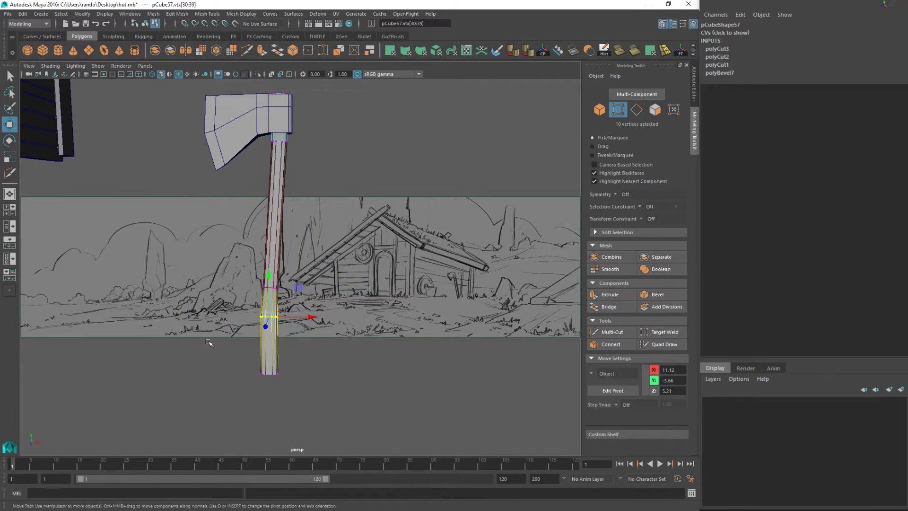
pyautogui.press('r')
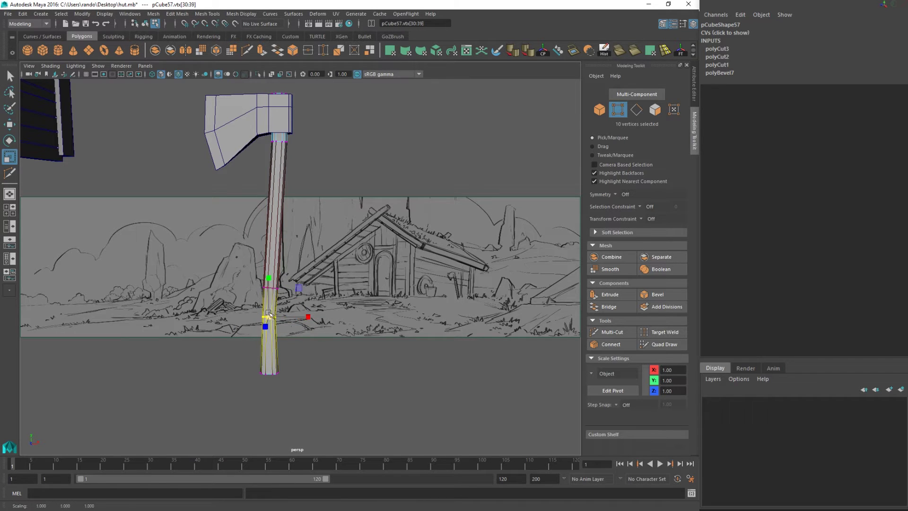
pyautogui.hotkey('ctrl', 'z')
pyautogui.hotkey('ctrl', 'z')
pyautogui.hotkey('ctrl', 'z')
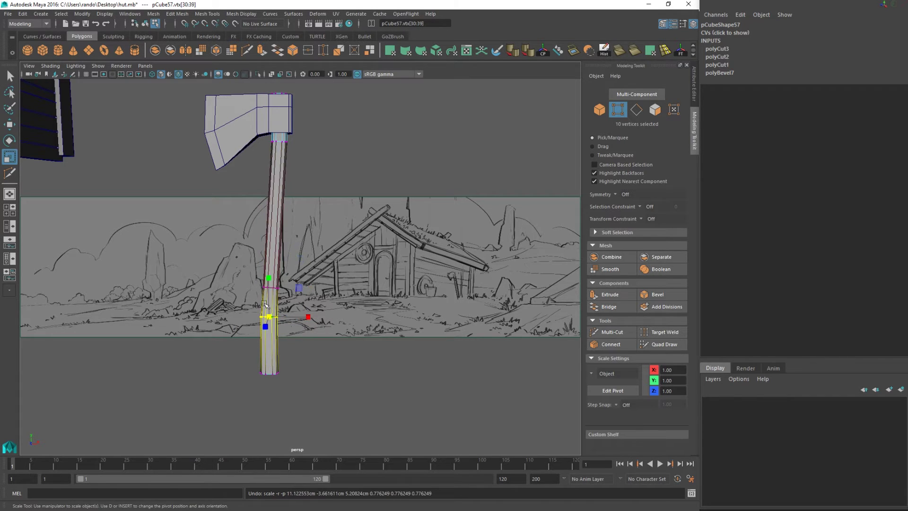
# Select the 20 vertices of the two divisions in the handle's lower third and scale them down slightly.
pyautogui.moveTo(237, 274); pyautogui.dragTo(318, 324)
pyautogui.moveTo(271, 304); pyautogui.dragTo(268, 305)
pyautogui.keyDown('alt'); pyautogui.moveTo(295, 138); pyautogui.dragTo(302, 185, button='middle'); pyautogui.keyUp('alt')
# Cut another horizontal division across the handle just below the head with Multi-Cut and scale its vertices.
pyautogui.press('q')
pyautogui.click(248, 52)
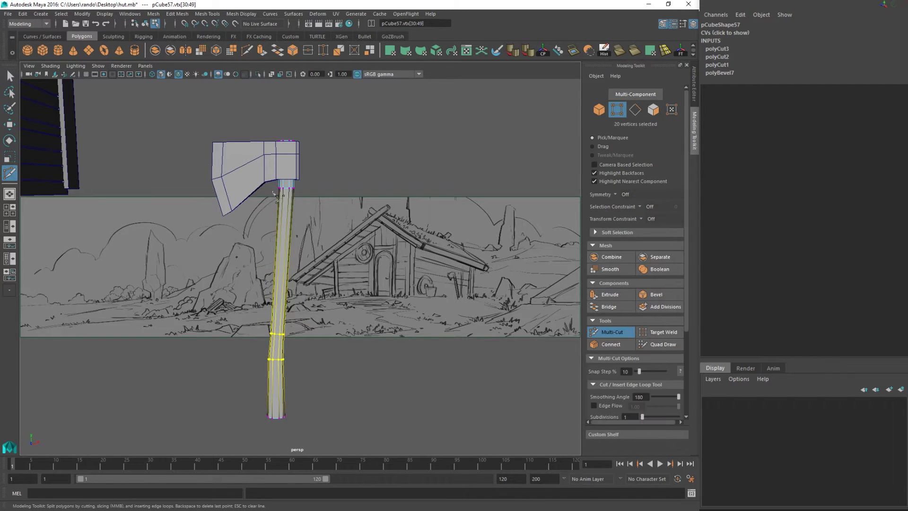
pyautogui.rightClick(325, 198)
pyautogui.scroll(4, 293, 201)
pyautogui.press('q')
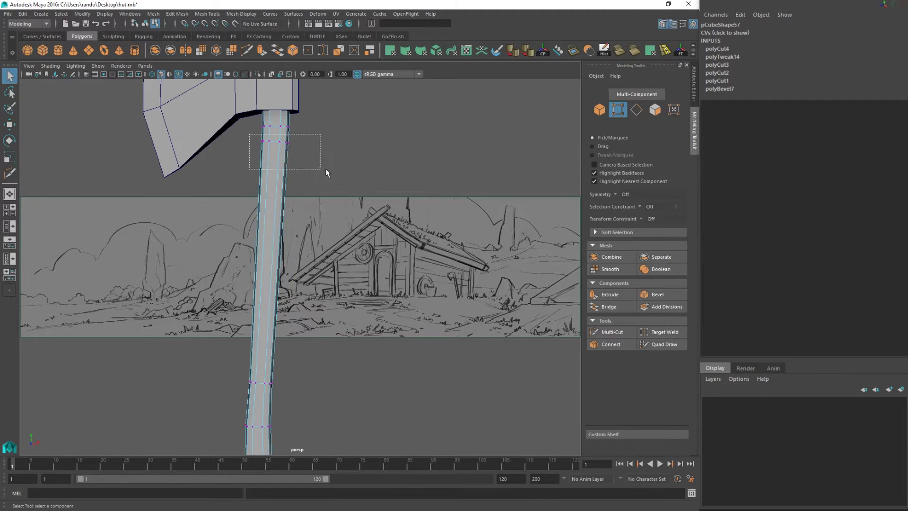
pyautogui.moveTo(327, 172); pyautogui.dragTo(275, 143)
pyautogui.press('r')
# Select the handle's 10 top vertices and move them up so the handle protrudes above the head.
pyautogui.scroll(-5, 332, 197)
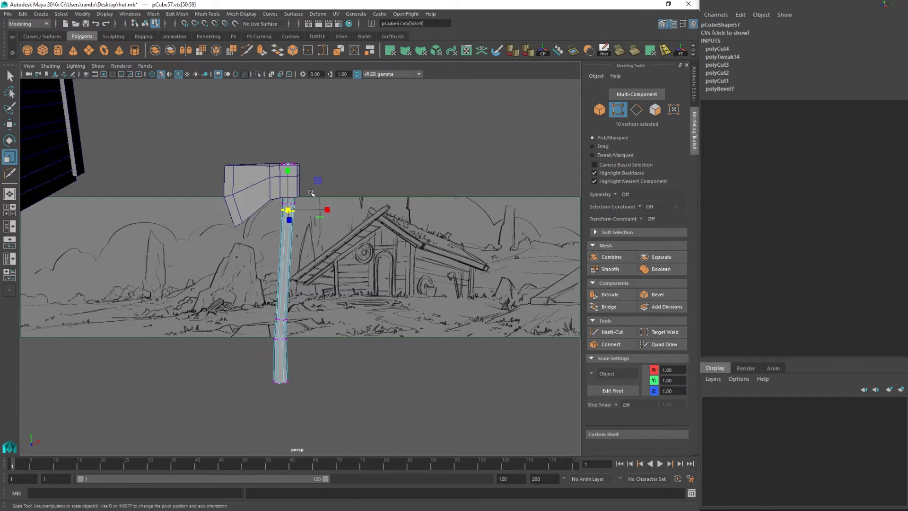
pyautogui.keyDown('alt'); pyautogui.moveTo(312, 194); pyautogui.dragTo(259, 143); pyautogui.keyUp('alt')
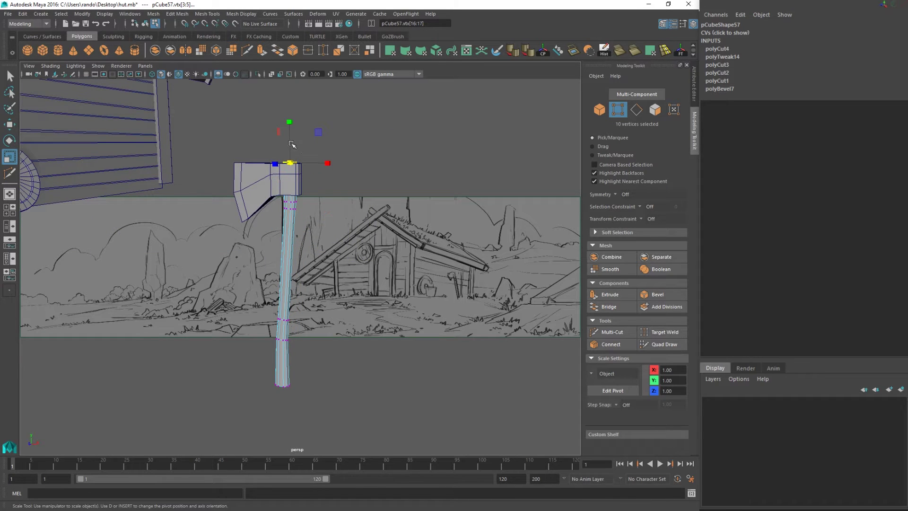
pyautogui.press('w')
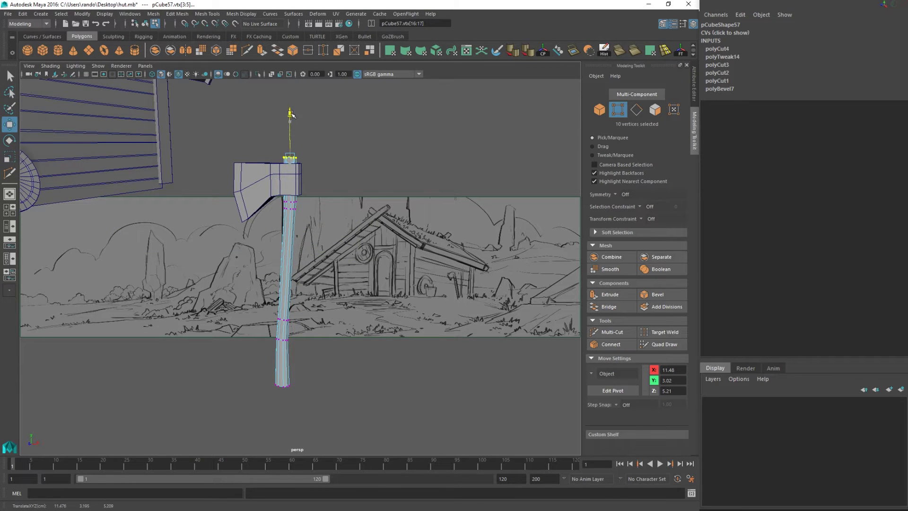
pyautogui.scroll(4, 283, 150)
pyautogui.keyDown('alt'); pyautogui.moveTo(283, 151); pyautogui.dragTo(300, 298, button='middle'); pyautogui.keyUp('alt')
pyautogui.scroll(1, 300, 299)
pyautogui.scroll(-5, 300, 298)
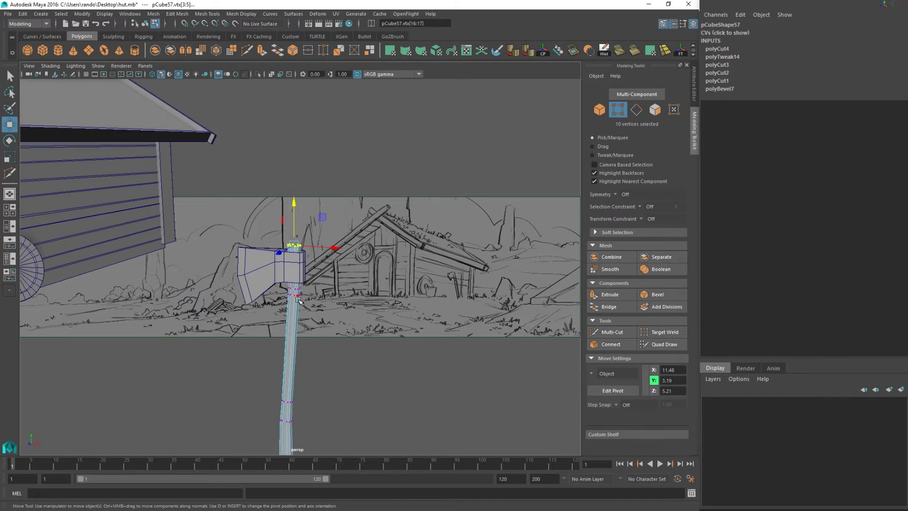
# Cut a horizontal division across the protruding top of the handle with Multi-Cut.
pyautogui.scroll(4, 300, 298)
pyautogui.keyDown('alt'); pyautogui.moveTo(300, 299); pyautogui.dragTo(294, 277); pyautogui.keyUp('alt')
pyautogui.press('q')
pyautogui.click(247, 50)
pyautogui.keyDown('alt'); pyautogui.moveTo(275, 246); pyautogui.dragTo(378, 261); pyautogui.keyUp('alt')
# Scale up the handle's 10 top vertices to flare the end and raise them further above the head.
pyautogui.press('q')
pyautogui.moveTo(241, 198); pyautogui.dragTo(297, 216)
pyautogui.press('r')
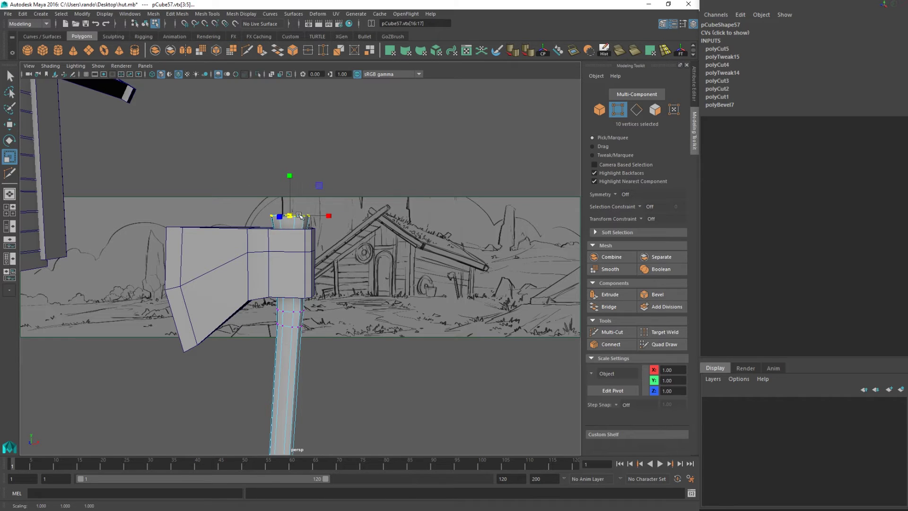
pyautogui.moveTo(217, 187); pyautogui.dragTo(373, 268)
pyautogui.press('w')
pyautogui.moveTo(291, 190); pyautogui.dragTo(292, 168)
# Scale the new division's vertices under the flared handle top and lower them onto the head's upper face.
pyautogui.moveTo(256, 216); pyautogui.dragTo(324, 233)
pyautogui.press('r')
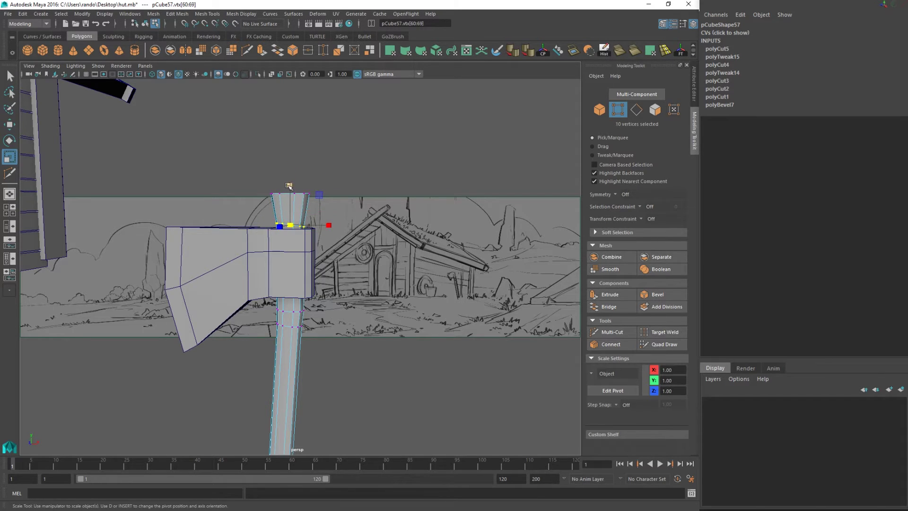
pyautogui.moveTo(290, 186); pyautogui.dragTo(336, 251)
pyautogui.press('w')
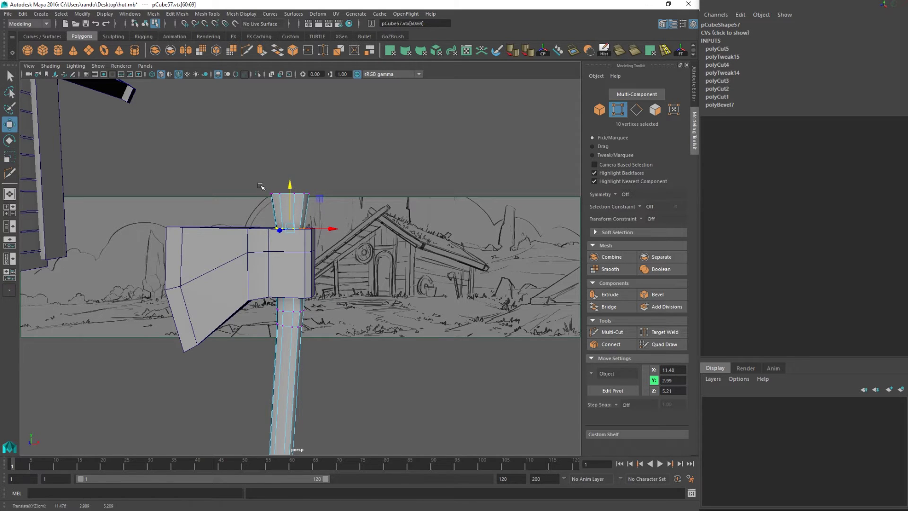
# Lower the flared handle top closer to the head and scale its vertices slightly.
pyautogui.moveTo(261, 186); pyautogui.dragTo(313, 199)
pyautogui.moveTo(290, 155); pyautogui.dragTo(291, 172)
pyautogui.press('r')
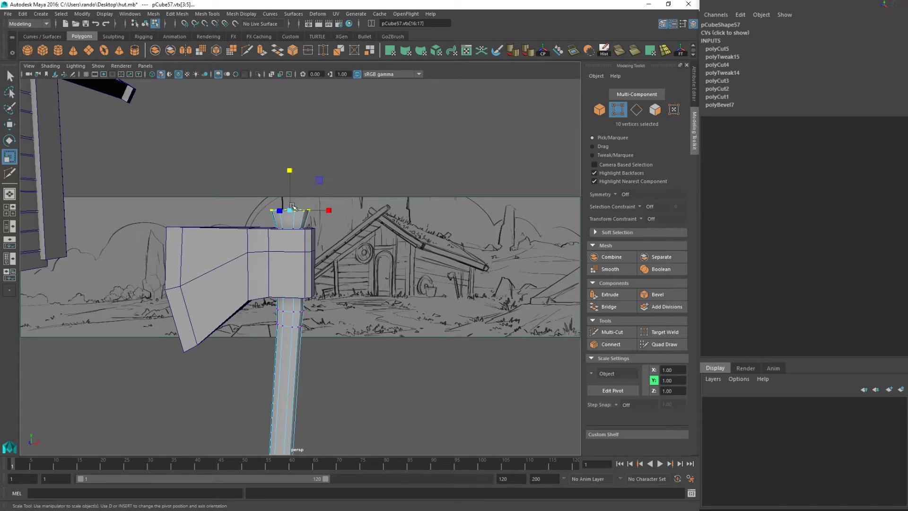
pyautogui.moveTo(292, 212); pyautogui.dragTo(288, 213)
pyautogui.scroll(-6, 324, 292)
pyautogui.press('q')
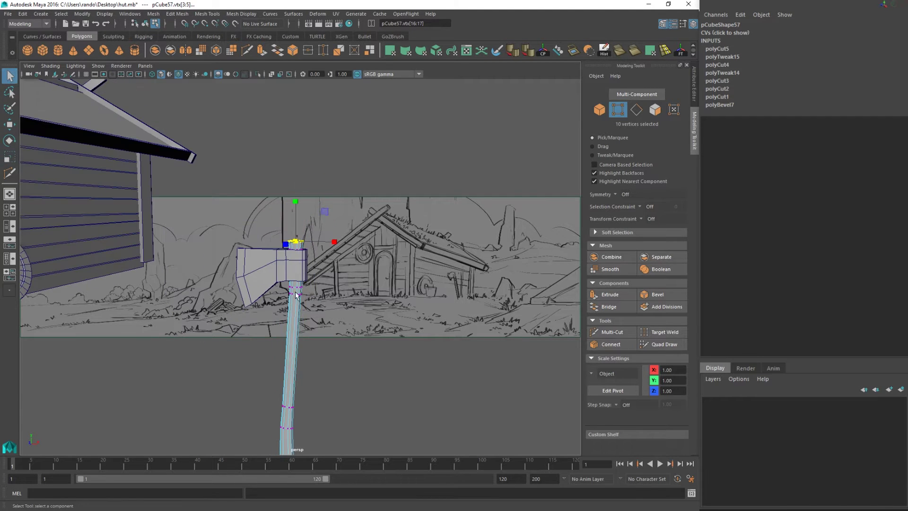
# Return to object selection and select the axe head and handle together.
pyautogui.moveTo(297, 251); pyautogui.dragTo(333, 240, button='right')
pyautogui.click(297, 317)
pyautogui.scroll(-3, 327, 338)
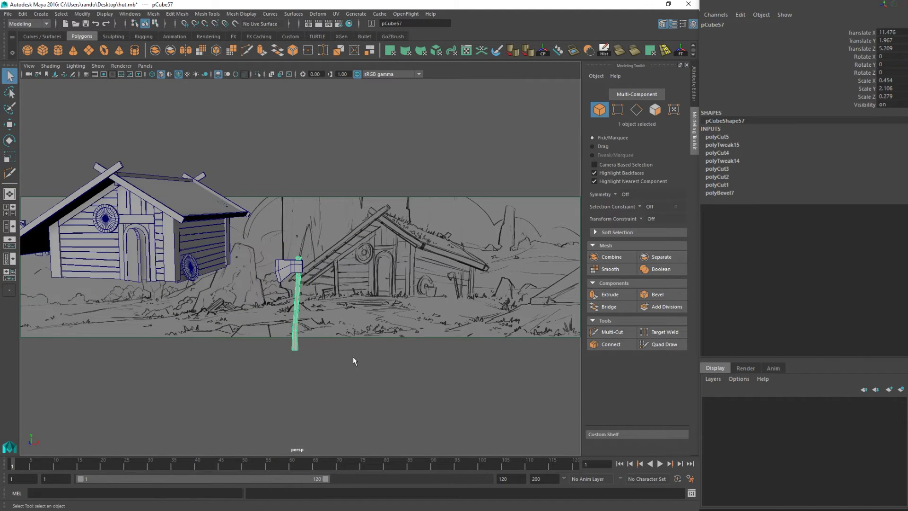
pyautogui.click(319, 370)
pyautogui.keyDown('alt'); pyautogui.moveTo(320, 370); pyautogui.dragTo(293, 350); pyautogui.keyUp('alt')
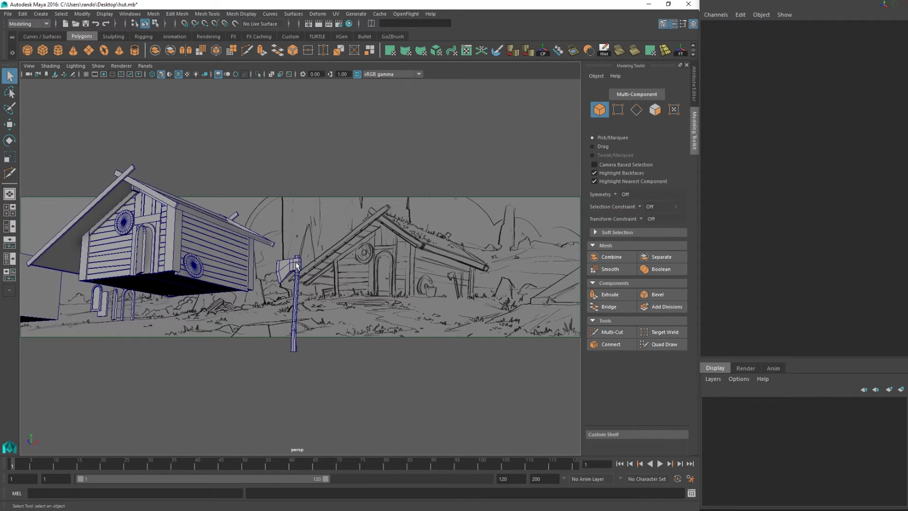
pyautogui.click(295, 263)
pyautogui.scroll(4, 293, 279)
pyautogui.keyDown('shift'); pyautogui.click(290, 295); pyautogui.keyUp('shift')
pyautogui.keyDown('alt'); pyautogui.moveTo(260, 213); pyautogui.dragTo(270, 286); pyautogui.keyUp('alt')
pyautogui.scroll(5, 280, 283)
pyautogui.scroll(4, 271, 286)
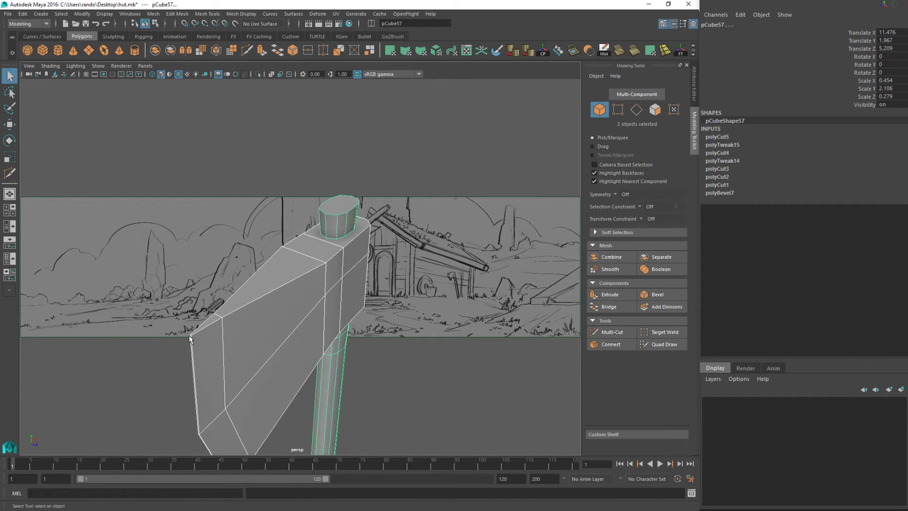
# Select the two vertices at the blade edge's upper corner and merge them to center.
pyautogui.moveTo(200, 250); pyautogui.dragTo(159, 251, button='right')
pyautogui.moveTo(164, 309); pyautogui.dragTo(202, 346)
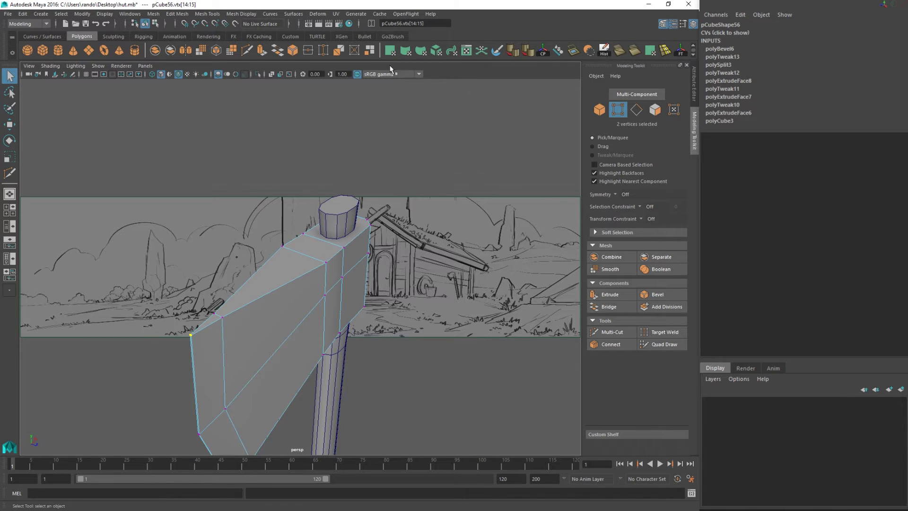
pyautogui.click(293, 16)
pyautogui.click(242, 14)
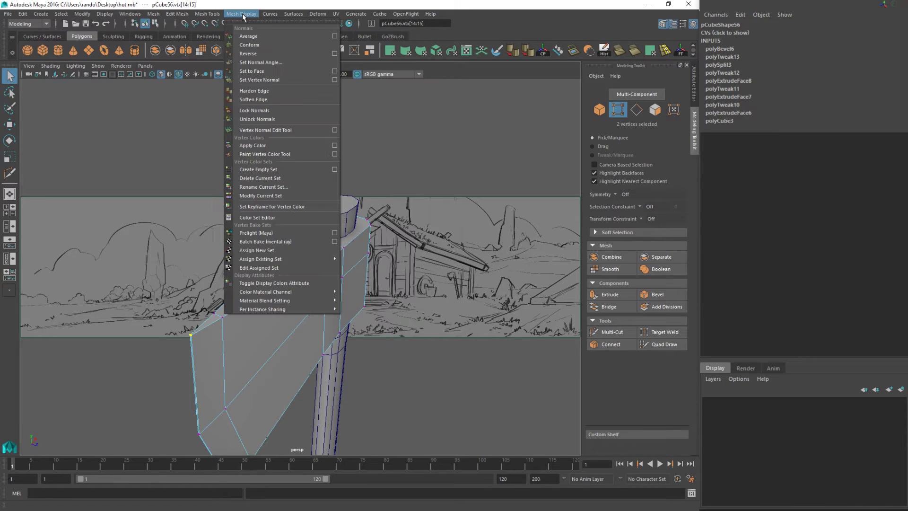
pyautogui.moveTo(214, 15)
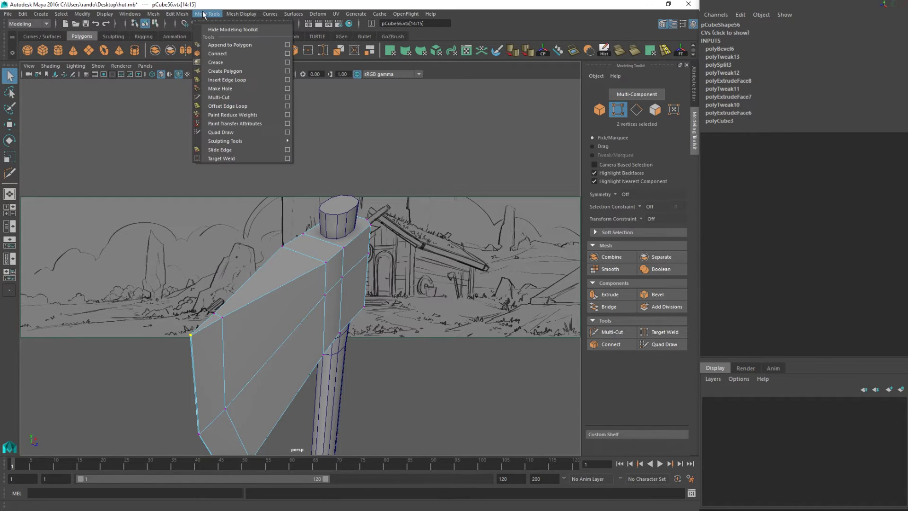
pyautogui.moveTo(186, 15)
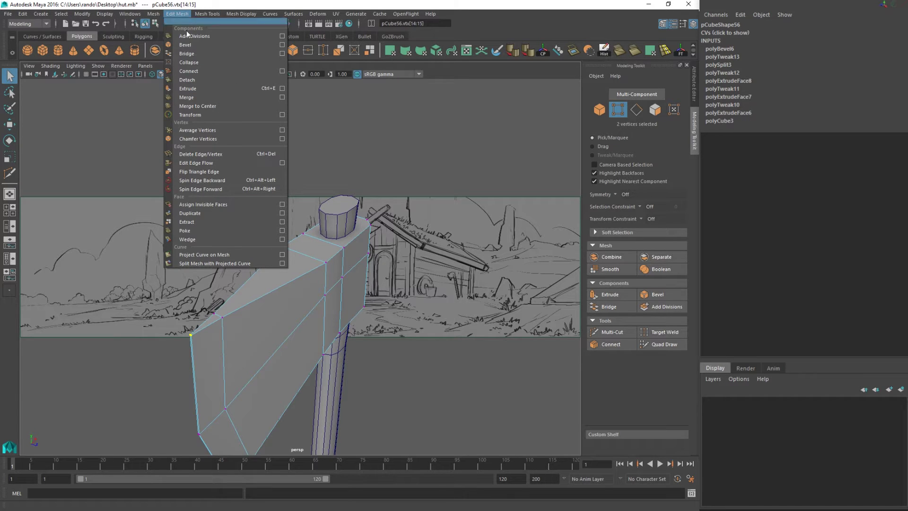
pyautogui.click(211, 106)
# Merge the vertex pairs at the middle and the lower corner of the blade's cutting edge to sharpen it.
pyautogui.keyDown('alt'); pyautogui.moveTo(211, 109); pyautogui.dragTo(199, 297); pyautogui.keyUp('alt')
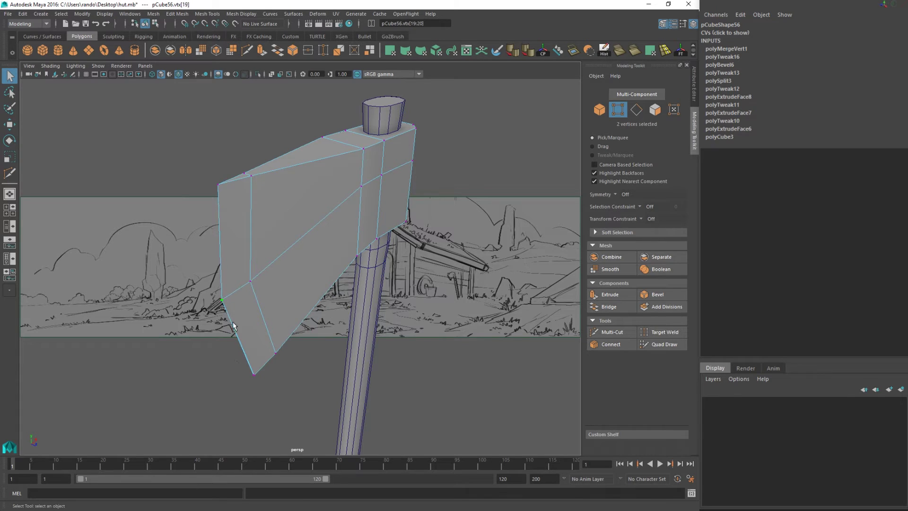
pyautogui.press('g')
pyautogui.moveTo(237, 363); pyautogui.dragTo(243, 371)
pyautogui.press('g')
# Move the two middle vertices where the blade meets the head's narrow section down slightly.
pyautogui.keyDown('alt'); pyautogui.moveTo(300, 356); pyautogui.dragTo(252, 332); pyautogui.keyUp('alt')
pyautogui.keyDown('alt'); pyautogui.moveTo(308, 210); pyautogui.dragTo(304, 117); pyautogui.keyUp('alt')
pyautogui.press('w')
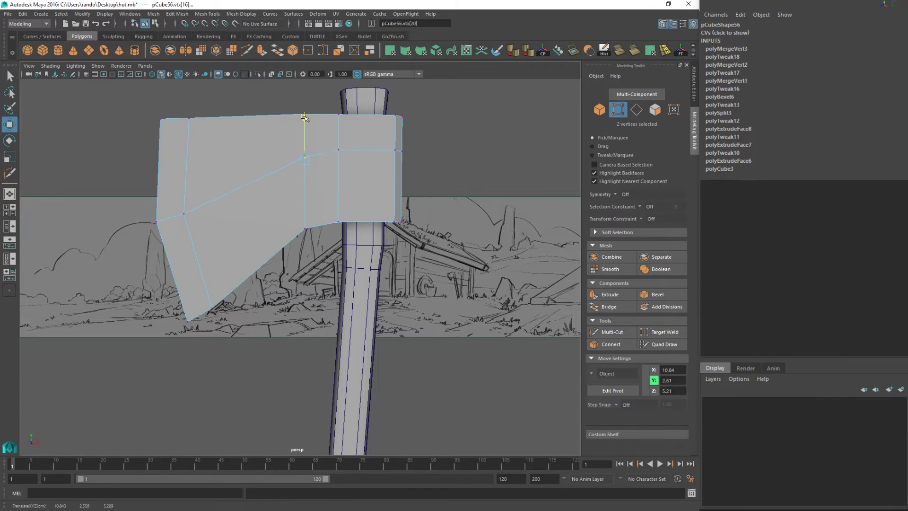
# Insert two edge loops along the head with Multi-Cut, one above and one below its middle line.
pyautogui.click(246, 49)
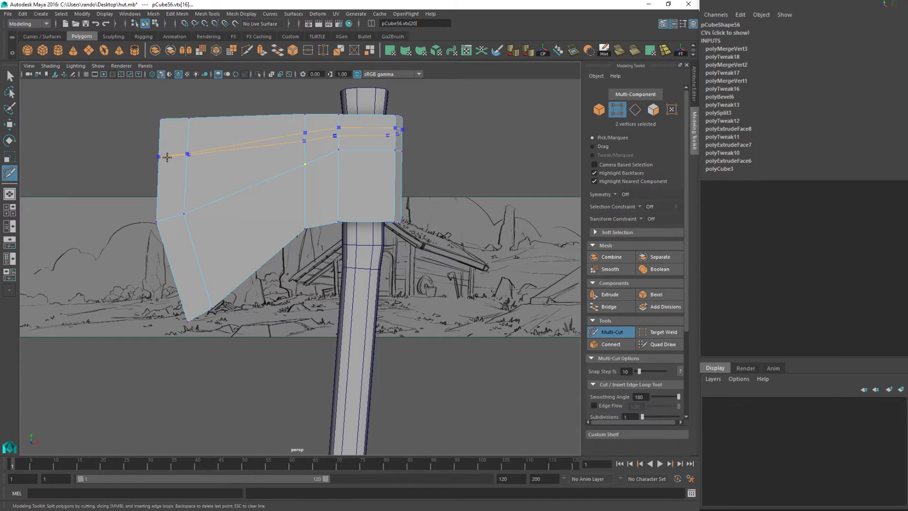
pyautogui.keyDown('ctrl'); pyautogui.click(165, 162); pyautogui.keyUp('ctrl')
pyautogui.press('q')
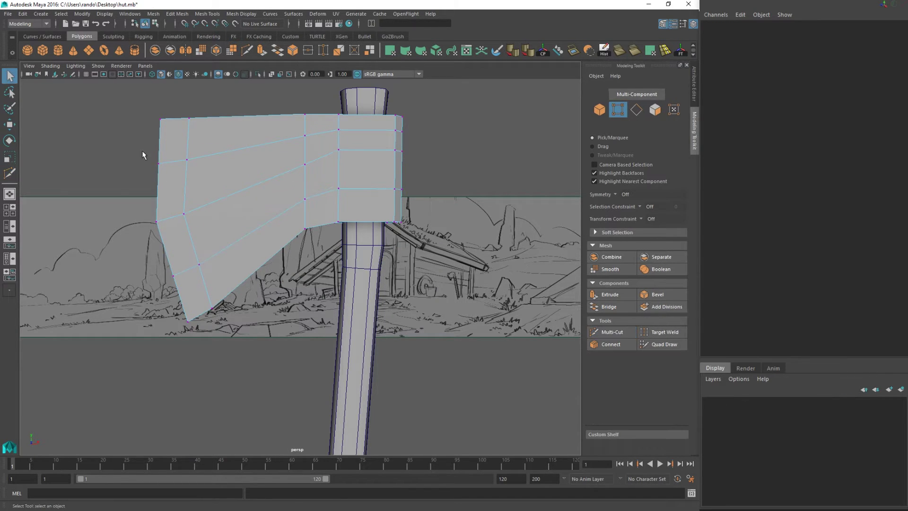
# Select the six new vertices near the blade's cutting edge and move them outward to round the edge.
pyautogui.moveTo(197, 178); pyautogui.dragTo(197, 178)
pyautogui.keyDown('shift'); pyautogui.moveTo(213, 280); pyautogui.dragTo(213, 281); pyautogui.keyUp('shift')
pyautogui.press('w')
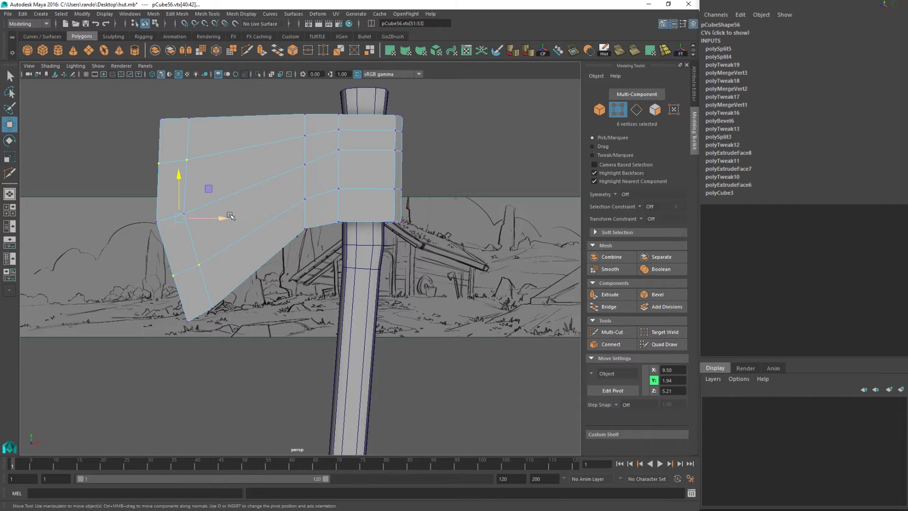
pyautogui.moveTo(223, 218); pyautogui.dragTo(220, 218)
pyautogui.scroll(-5, 256, 218)
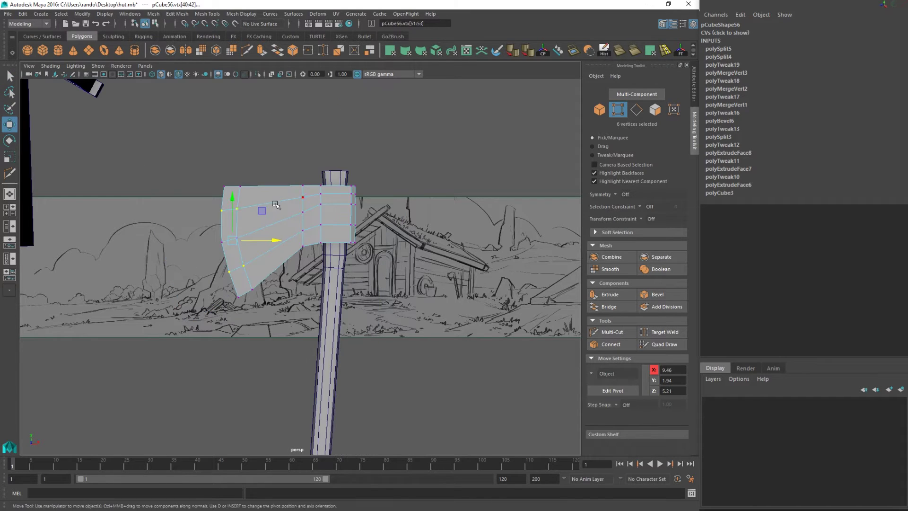
# Return to object selection and select the axe head.
pyautogui.press('q')
pyautogui.moveTo(294, 219); pyautogui.dragTo(322, 203, button='right')
pyautogui.scroll(-5, 312, 227)
pyautogui.keyDown('alt'); pyautogui.moveTo(312, 229); pyautogui.dragTo(303, 258); pyautogui.keyUp('alt')
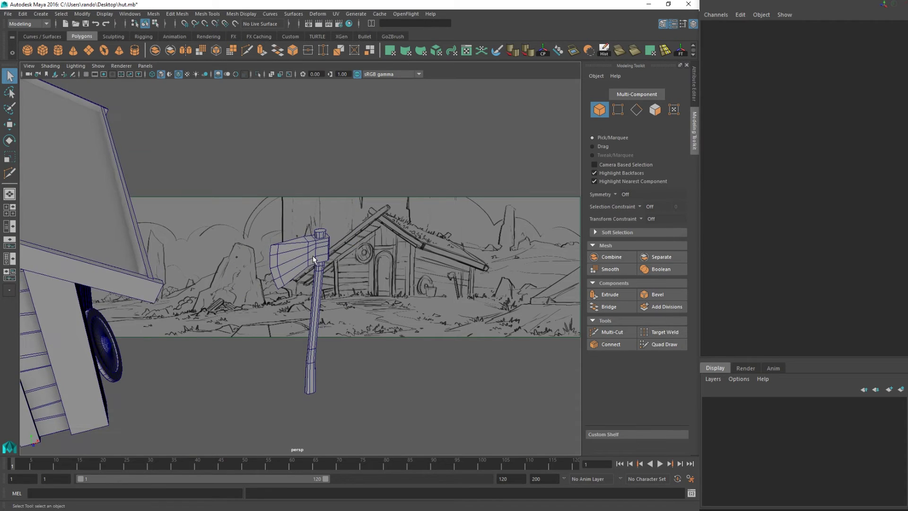
pyautogui.click(317, 255)
pyautogui.scroll(5, 324, 255)
pyautogui.keyDown('alt'); pyautogui.moveTo(357, 169); pyautogui.dragTo(346, 173); pyautogui.keyUp('alt')
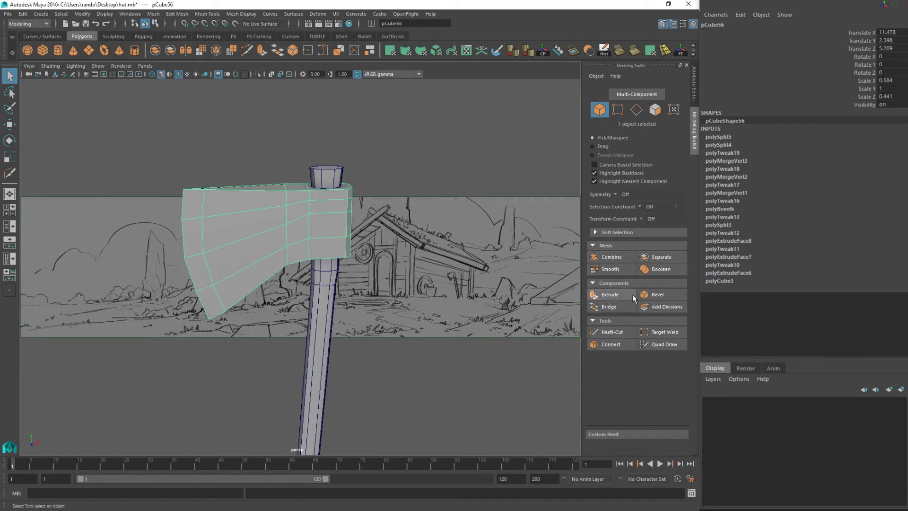
# Try Target Weld on an upper vertex of the head near the handle, undo it, and leave the tool.
pyautogui.click(665, 332)
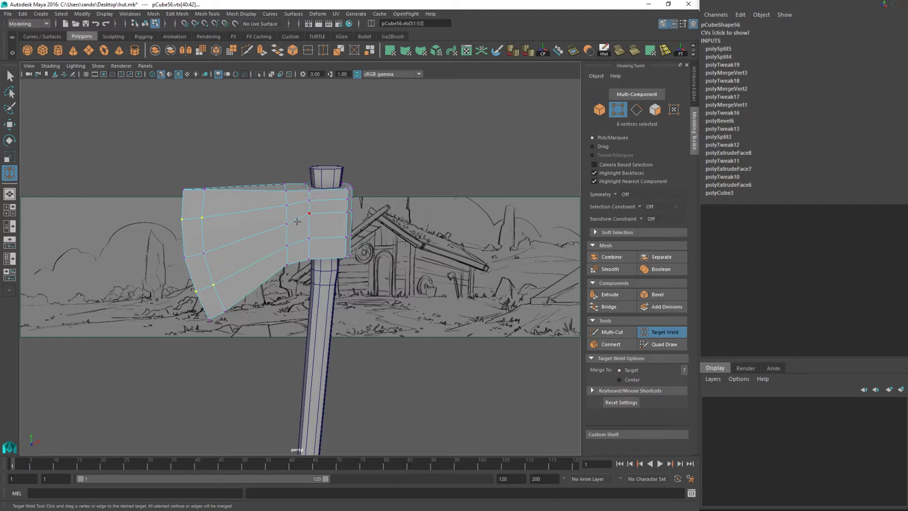
pyautogui.moveTo(286, 193); pyautogui.dragTo(303, 219)
pyautogui.hotkey('ctrl', 'z')
pyautogui.press('q')
pyautogui.press('F8')
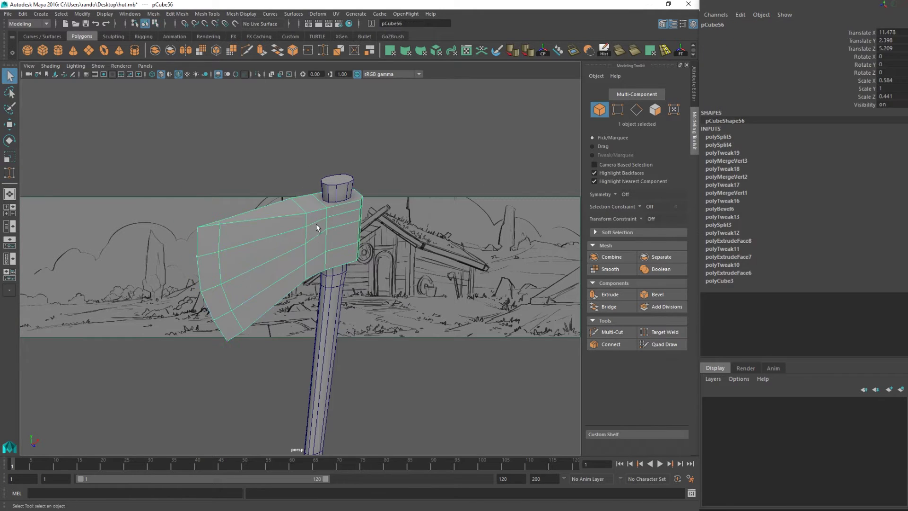
pyautogui.click(665, 332)
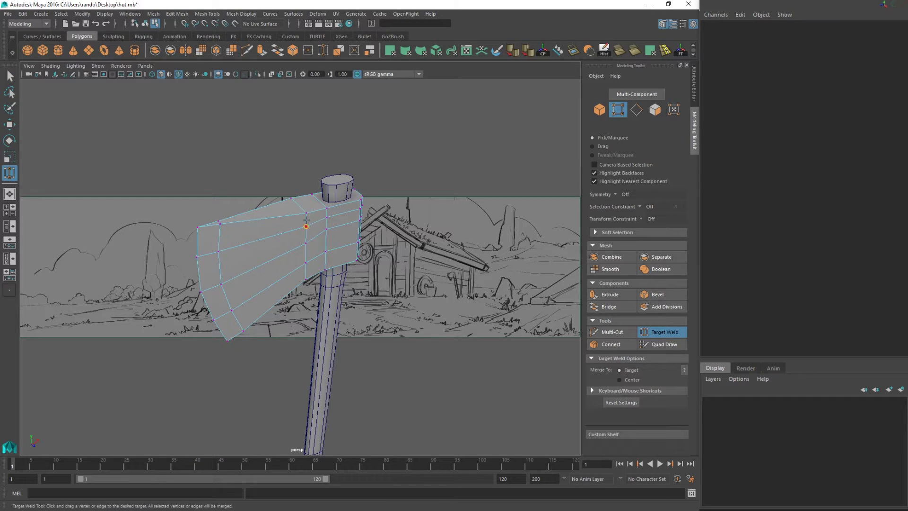
pyautogui.keyDown('alt'); pyautogui.moveTo(288, 221); pyautogui.dragTo(235, 184); pyautogui.keyUp('alt')
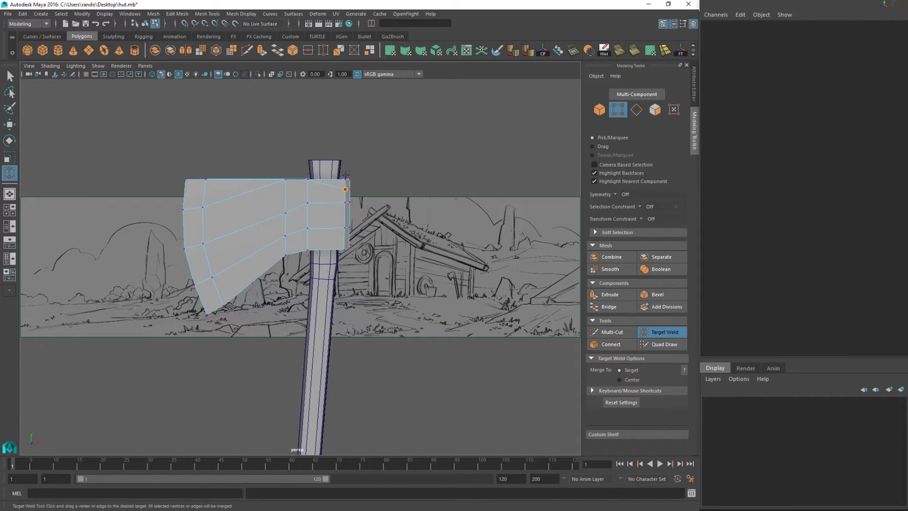
pyautogui.keyDown('alt'); pyautogui.moveTo(347, 180); pyautogui.dragTo(360, 230); pyautogui.keyUp('alt')
pyautogui.hotkey('ctrl', 'z')
pyautogui.scroll(4, 292, 217)
pyautogui.hotkey('ctrl', 'z')
pyautogui.hotkey('ctrl', 'z')
pyautogui.press('F8')
pyautogui.keyDown('alt'); pyautogui.moveTo(302, 249); pyautogui.dragTo(265, 166); pyautogui.keyUp('alt')
pyautogui.press('q')
pyautogui.moveTo(263, 163); pyautogui.dragTo(311, 152, button='right')
# Select the axe's handle and head together and combine them into one mesh.
pyautogui.scroll(-5, 307, 206)
pyautogui.click(247, 348)
pyautogui.keyDown('alt'); pyautogui.moveTo(279, 222); pyautogui.dragTo(307, 293); pyautogui.keyUp('alt')
pyautogui.press('w')
pyautogui.click(306, 293)
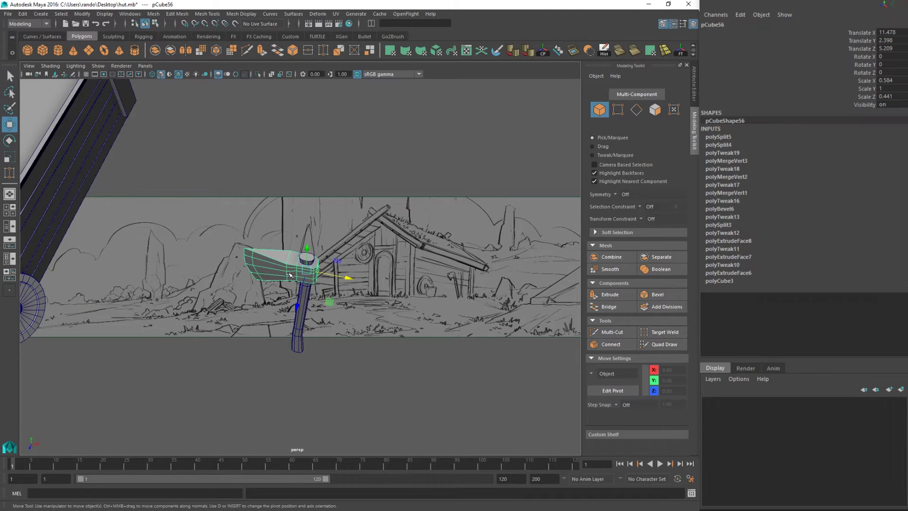
pyautogui.keyDown('shift'); pyautogui.click(282, 265); pyautogui.keyUp('shift')
pyautogui.click(170, 50)
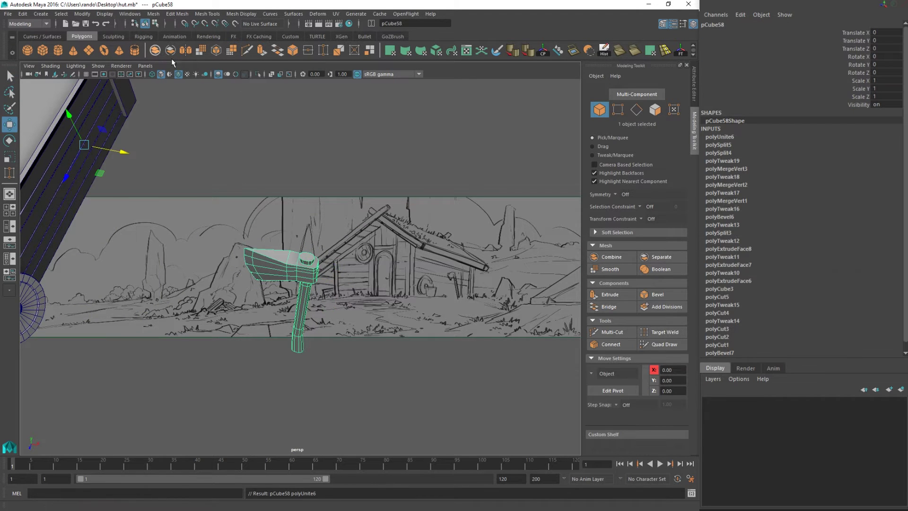
# Center the combined axe's pivot and move it up to the level of the axe head.
pyautogui.click(557, 51)
pyautogui.keyDown('alt'); pyautogui.moveTo(481, 109); pyautogui.dragTo(305, 251); pyautogui.keyUp('alt')
pyautogui.press('d')
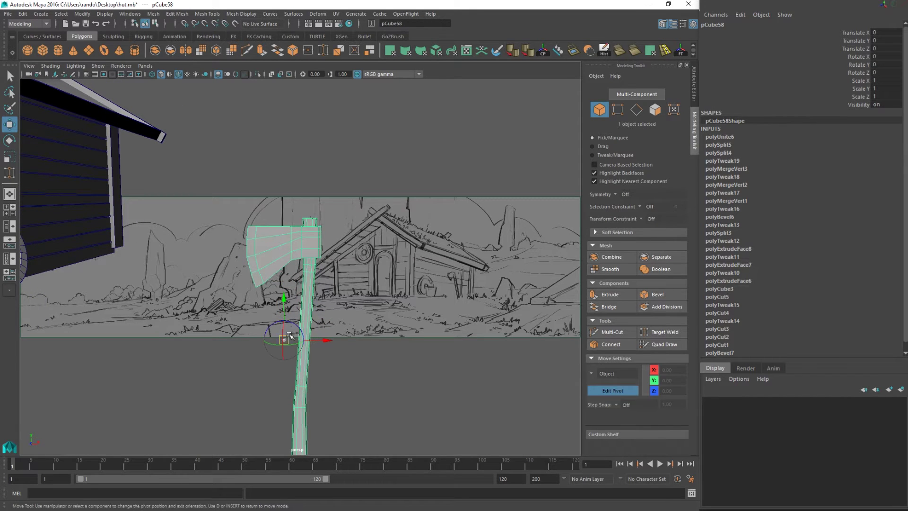
pyautogui.moveTo(286, 338); pyautogui.dragTo(218, 277)
pyautogui.press('d')
pyautogui.moveTo(258, 245); pyautogui.dragTo(486, 108)
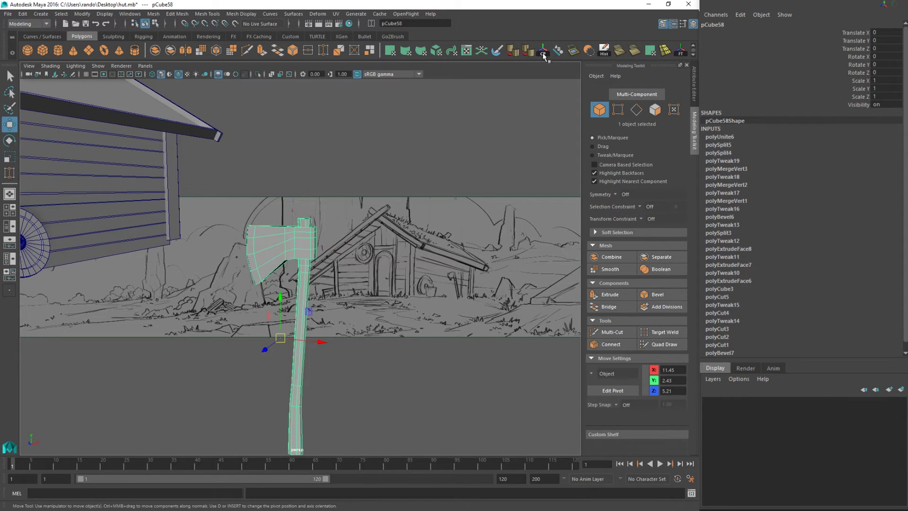
pyautogui.keyDown('alt'); pyautogui.moveTo(319, 304); pyautogui.dragTo(281, 228); pyautogui.keyUp('alt')
pyautogui.press('d')
pyautogui.press('d')
pyautogui.press('d')
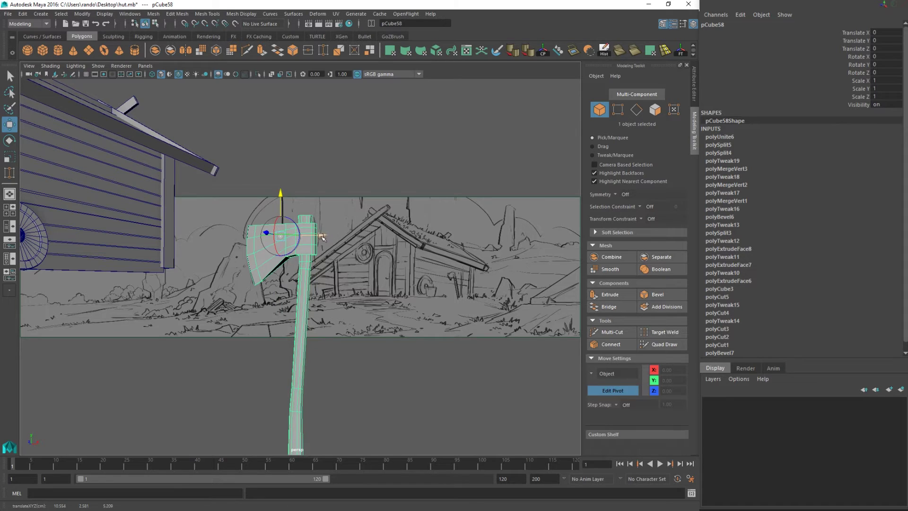
pyautogui.press('d')
# Move the axe to the hut's front corner beside the door with vertex snapping.
pyautogui.keyDown('alt'); pyautogui.moveTo(350, 249); pyautogui.dragTo(302, 265); pyautogui.keyUp('alt')
pyautogui.keyDown('alt'); pyautogui.moveTo(331, 284); pyautogui.dragTo(289, 301, button='right'); pyautogui.keyUp('alt')
pyautogui.press('v')
pyautogui.moveTo(299, 258); pyautogui.dragTo(182, 253)
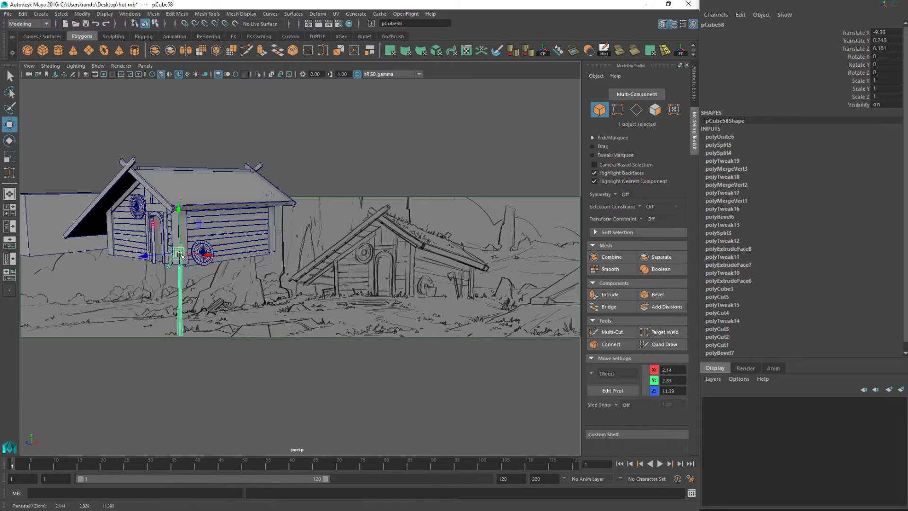
# Scale the axe down uniformly to about 0.37.
pyautogui.press('r')
pyautogui.keyDown('alt'); pyautogui.moveTo(283, 265); pyautogui.dragTo(188, 270, button='right'); pyautogui.keyUp('alt')
pyautogui.keyDown('alt'); pyautogui.moveTo(188, 270); pyautogui.dragTo(270, 282); pyautogui.keyUp('alt')
pyautogui.scroll(5, 271, 283)
pyautogui.keyDown('alt'); pyautogui.moveTo(271, 283); pyautogui.dragTo(312, 370, button='middle'); pyautogui.keyUp('alt')
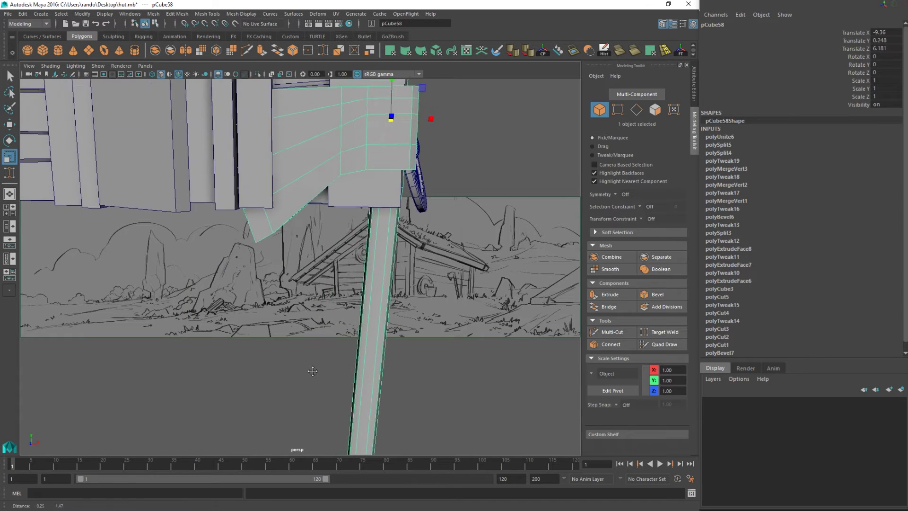
pyautogui.keyDown('alt'); pyautogui.moveTo(312, 370); pyautogui.dragTo(303, 213, button='right'); pyautogui.keyUp('alt')
pyautogui.keyDown('alt'); pyautogui.moveTo(308, 208); pyautogui.dragTo(369, 287, button='middle'); pyautogui.keyUp('alt')
pyautogui.keyDown('alt'); pyautogui.moveTo(369, 287); pyautogui.dragTo(271, 293, button='right'); pyautogui.keyUp('alt')
pyautogui.moveTo(351, 275); pyautogui.dragTo(172, 309)
# Move the axe out beside the hut's doorway and reduce its uniform scale to about 0.3.
pyautogui.press('w')
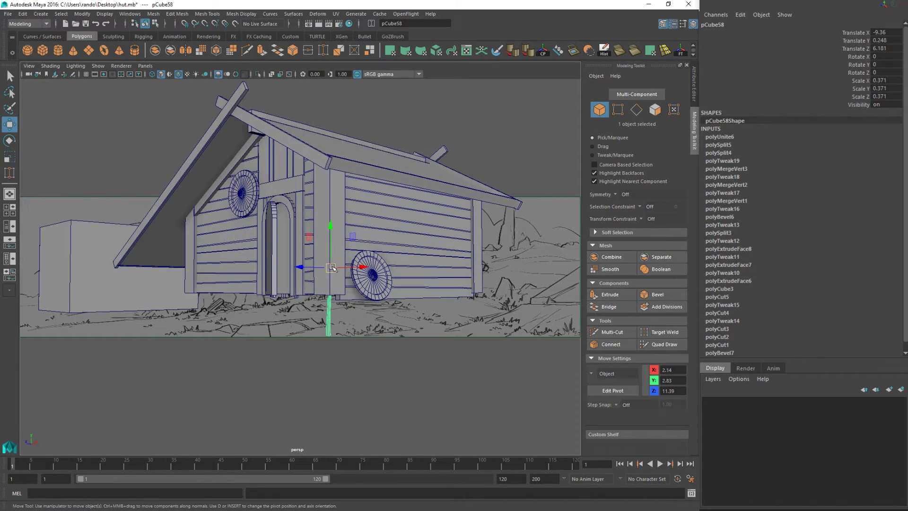
pyautogui.moveTo(331, 266); pyautogui.dragTo(299, 237)
pyautogui.keyDown('alt'); pyautogui.moveTo(299, 239); pyautogui.dragTo(320, 251); pyautogui.keyUp('alt')
pyautogui.press('r')
pyautogui.keyDown('alt'); pyautogui.moveTo(339, 259); pyautogui.dragTo(387, 307); pyautogui.keyUp('alt')
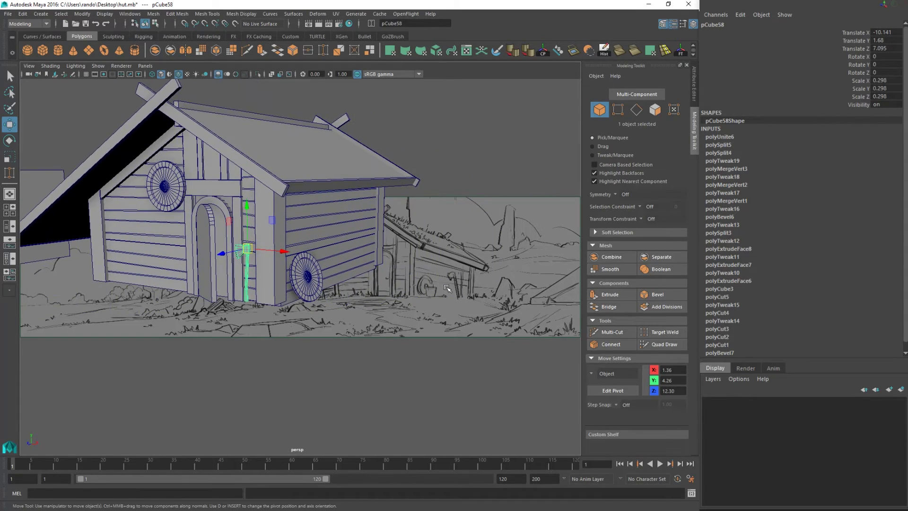
# Move the axe to the round shield at the hut's side wall and raise it to about Y 1.02.
pyautogui.keyDown('alt'); pyautogui.moveTo(445, 289); pyautogui.dragTo(450, 290); pyautogui.keyUp('alt')
pyautogui.keyDown('alt'); pyautogui.moveTo(219, 274); pyautogui.dragTo(299, 279); pyautogui.keyUp('alt')
pyautogui.press('f')
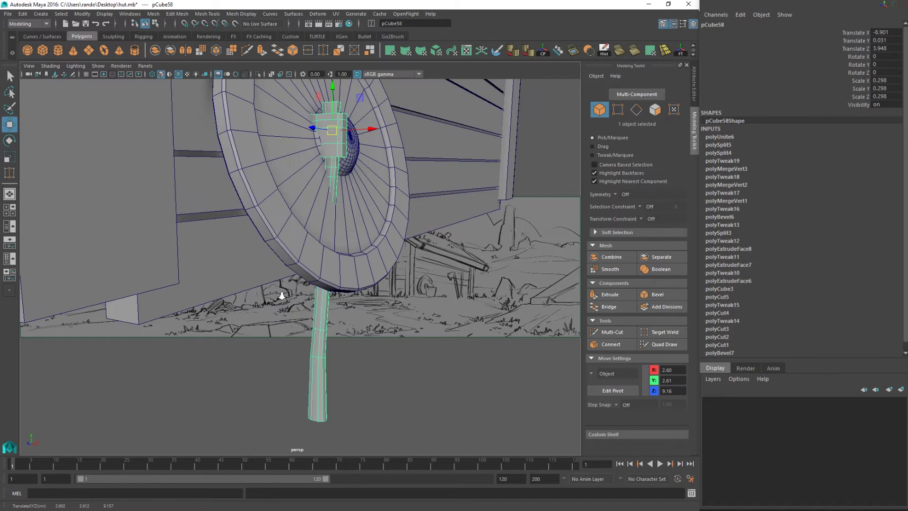
pyautogui.scroll(-4, 282, 294)
pyautogui.moveTo(314, 166); pyautogui.dragTo(314, 114)
pyautogui.keyDown('alt'); pyautogui.moveTo(314, 151); pyautogui.dragTo(260, 114); pyautogui.keyUp('alt')
# Rotate the axe to about -35, 65.5 and -19.7 degrees and shift it closer to the shield.
pyautogui.press('e')
pyautogui.moveTo(307, 209); pyautogui.dragTo(314, 209)
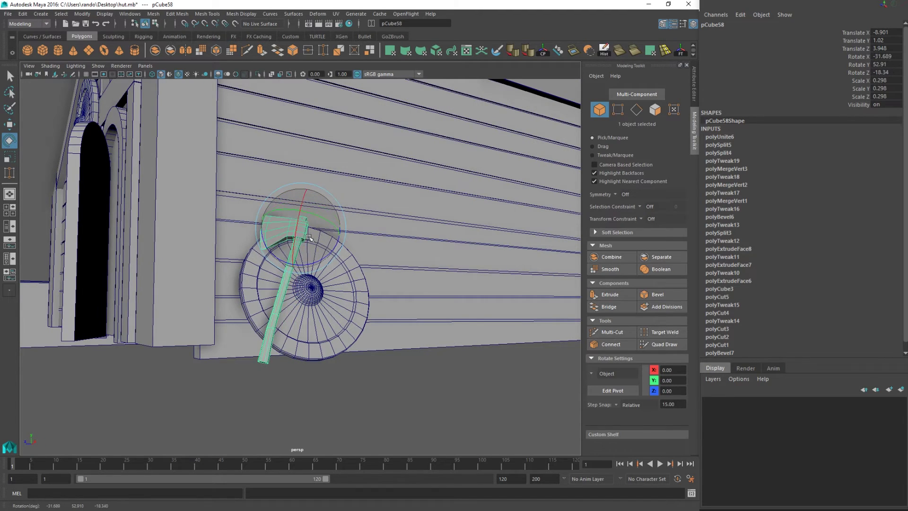
pyautogui.moveTo(308, 246); pyautogui.dragTo(309, 245)
pyautogui.keyDown('alt'); pyautogui.moveTo(309, 246); pyautogui.dragTo(244, 239); pyautogui.keyUp('alt')
pyautogui.press('w')
pyautogui.moveTo(245, 239); pyautogui.dragTo(250, 221, button='middle')
pyautogui.press('e')
pyautogui.keyDown('alt'); pyautogui.moveTo(261, 237); pyautogui.dragTo(336, 288); pyautogui.keyUp('alt')
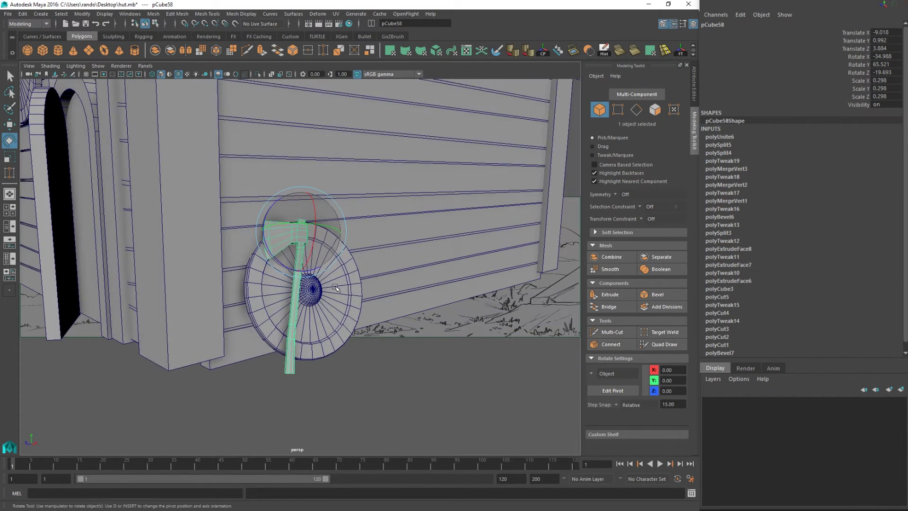
# Tilt the axe further to lean against the shield, adjust its position there, and deselect it.
pyautogui.moveTo(295, 221); pyautogui.dragTo(307, 213)
pyautogui.moveTo(307, 214)
pyautogui.keyDown('alt'); pyautogui.mouseDown()
pyautogui.moveTo(338, 223)
pyautogui.moveTo(320, 229)
pyautogui.moveTo(322, 208)
pyautogui.mouseUp(); pyautogui.keyUp('alt')
pyautogui.press('w')
pyautogui.moveTo(304, 233); pyautogui.dragTo(296, 240)
pyautogui.keyDown('alt'); pyautogui.moveTo(359, 246); pyautogui.dragTo(319, 271); pyautogui.keyUp('alt')
pyautogui.scroll(-6, 322, 283)
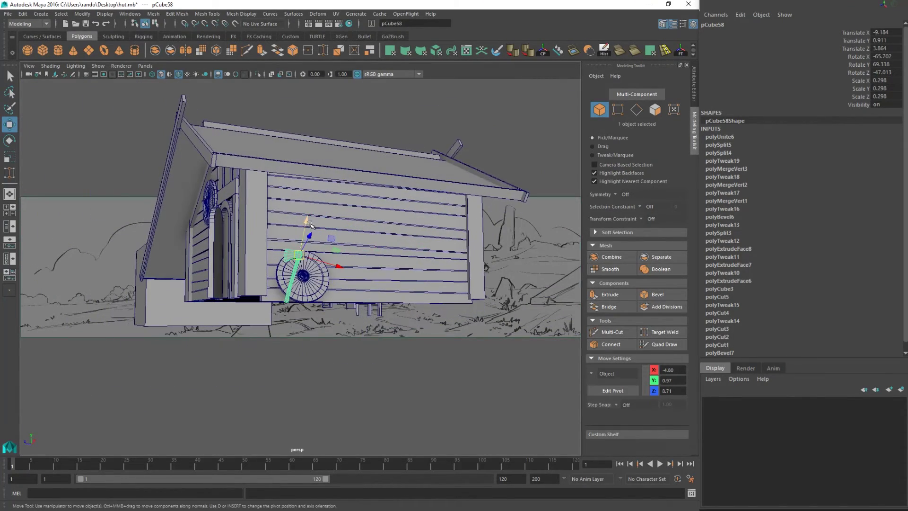
pyautogui.moveTo(310, 224); pyautogui.dragTo(393, 264)
pyautogui.click(432, 340)
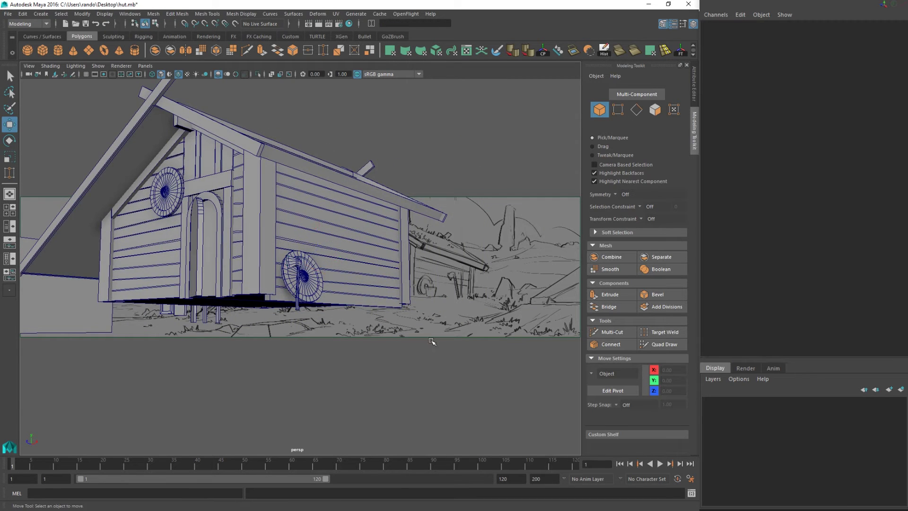
# Create a polygon cylinder and place it on the open ground outside the hut at about X 5.75, Z 10.91.
pyautogui.scroll(-4, 423, 339)
pyautogui.keyDown('alt'); pyautogui.moveTo(423, 340); pyautogui.dragTo(347, 352); pyautogui.keyUp('alt')
pyautogui.keyDown('alt'); pyautogui.moveTo(347, 352); pyautogui.dragTo(381, 242, button='middle'); pyautogui.keyUp('alt')
pyautogui.keyDown('alt'); pyautogui.moveTo(216, 309); pyautogui.dragTo(247, 147); pyautogui.keyUp('alt')
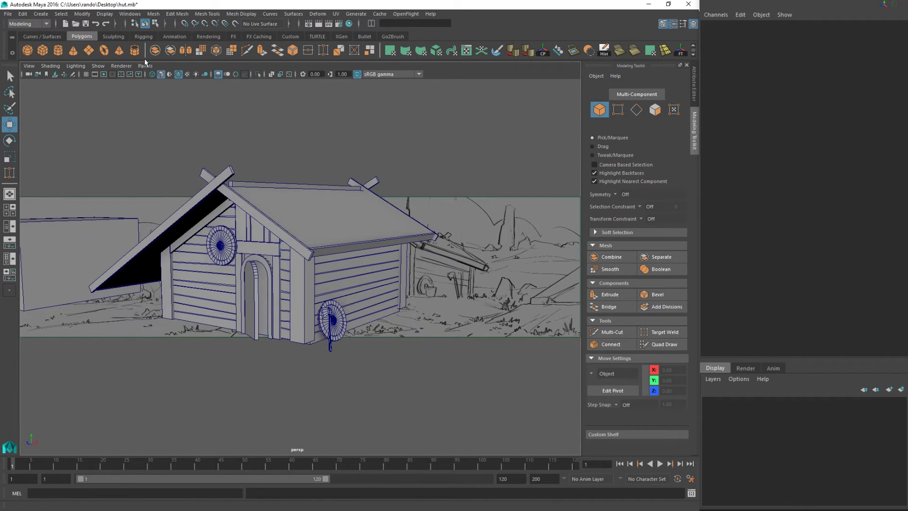
pyautogui.click(58, 50)
pyautogui.keyDown('alt'); pyautogui.moveTo(366, 331); pyautogui.dragTo(382, 400); pyautogui.keyUp('alt')
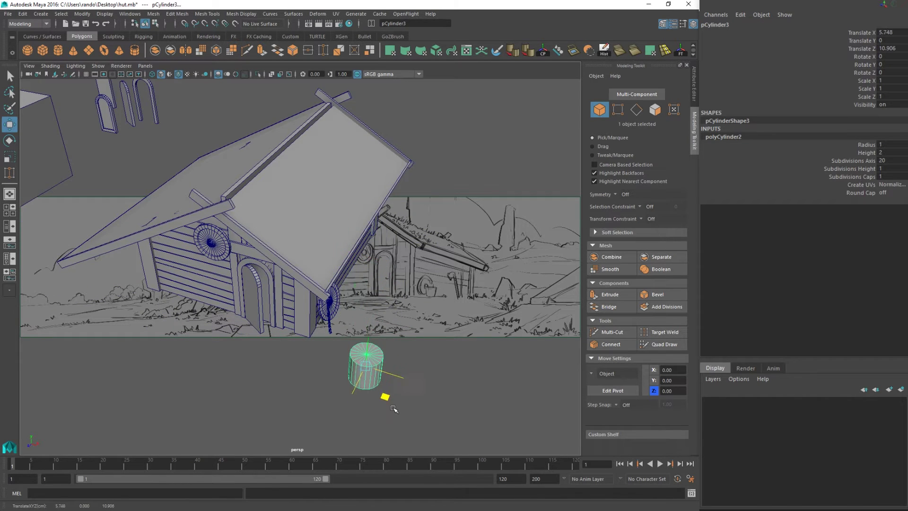
pyautogui.press('f')
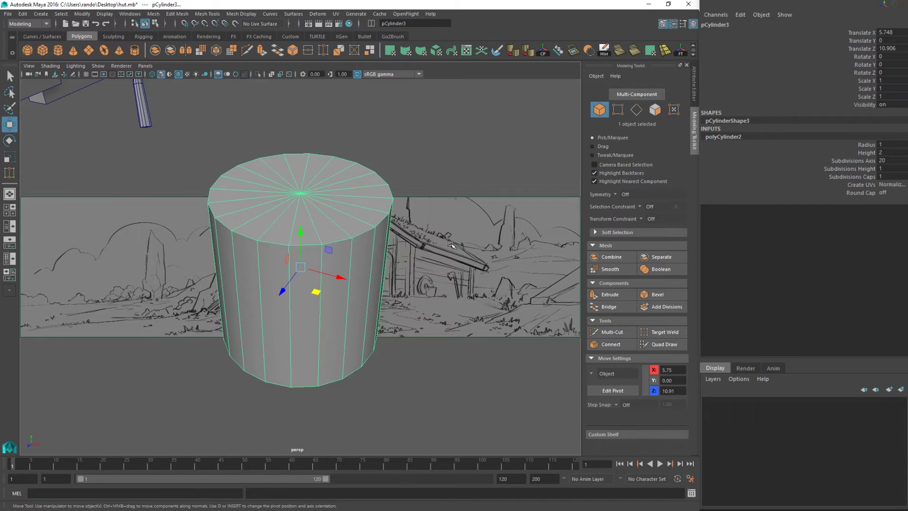
# Taper the cylinder into a bucket by scaling its bottom vertices inward to about 0.78 and raising them slightly.
pyautogui.keyDown('alt'); pyautogui.moveTo(328, 305); pyautogui.dragTo(314, 253); pyautogui.keyUp('alt')
pyautogui.scroll(-3, 322, 269)
pyautogui.moveTo(313, 245); pyautogui.dragTo(269, 245, button='right')
pyautogui.moveTo(181, 279); pyautogui.dragTo(410, 368)
pyautogui.press('r')
pyautogui.moveTo(307, 327); pyautogui.dragTo(284, 330)
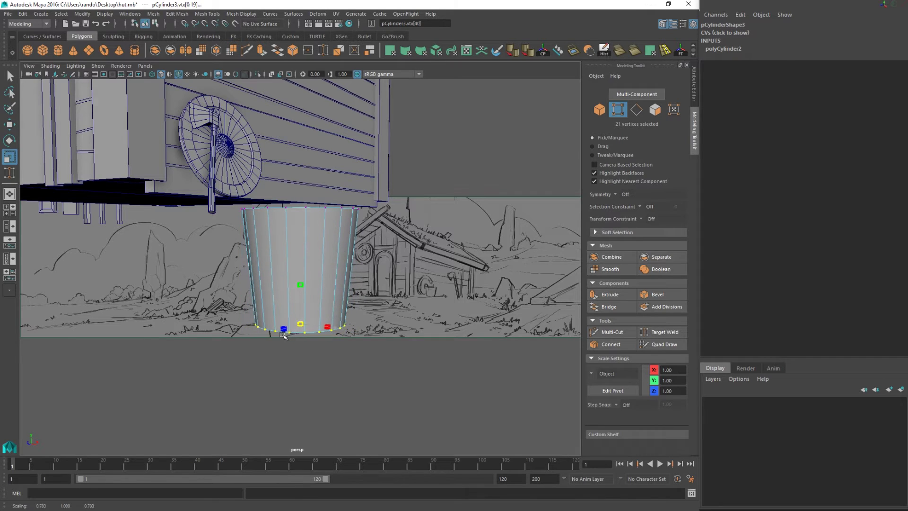
pyautogui.press('w')
pyautogui.moveTo(301, 284); pyautogui.dragTo(302, 276)
pyautogui.keyDown('alt'); pyautogui.moveTo(303, 276); pyautogui.dragTo(226, 291); pyautogui.keyUp('alt')
pyautogui.press('r')
pyautogui.moveTo(301, 316); pyautogui.dragTo(295, 317)
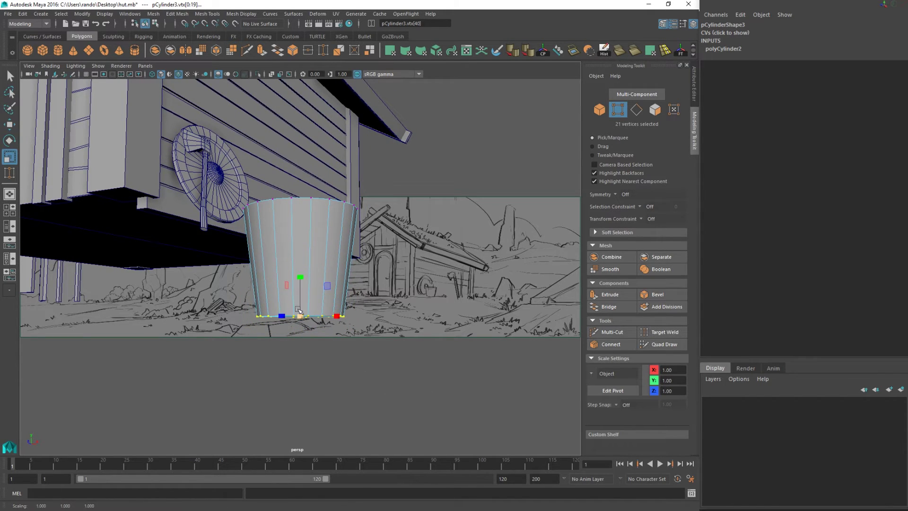
# Scale the bucket's top ring of vertices outward by about 1.05 and lower it slightly.
pyautogui.keyDown('alt'); pyautogui.moveTo(299, 276); pyautogui.dragTo(304, 288); pyautogui.keyUp('alt')
pyautogui.keyDown('alt'); pyautogui.moveTo(304, 288); pyautogui.dragTo(294, 313, button='middle'); pyautogui.keyUp('alt')
pyautogui.moveTo(182, 212); pyautogui.dragTo(327, 280)
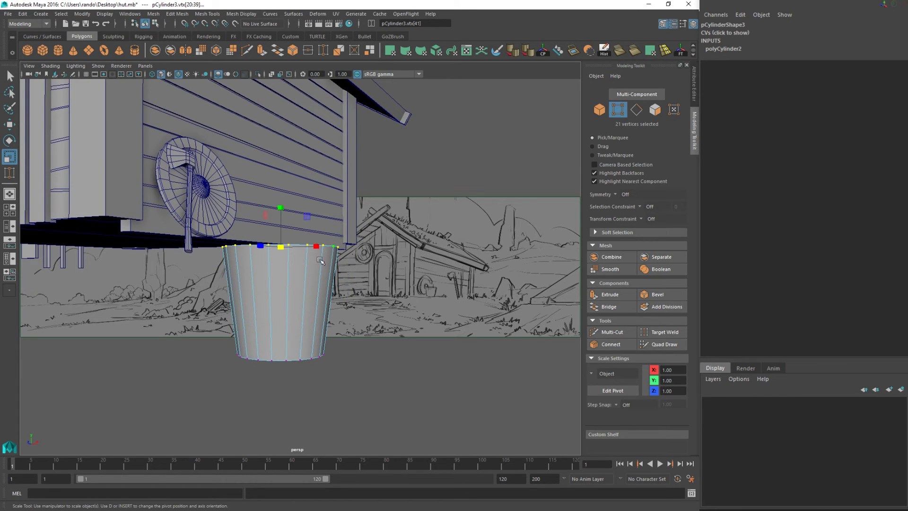
pyautogui.moveTo(280, 245); pyautogui.dragTo(285, 246)
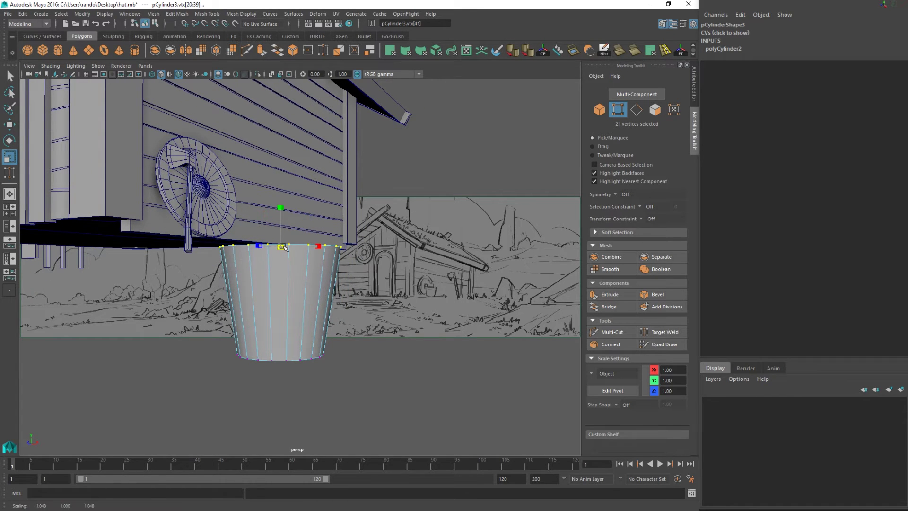
pyautogui.press('w')
pyautogui.moveTo(281, 210); pyautogui.dragTo(286, 250)
# Select the 20 faces on the bucket's top, extrude them and scale them inward to form the rim.
pyautogui.moveTo(286, 251); pyautogui.dragTo(286, 275, button='right')
pyautogui.keyDown('alt'); pyautogui.moveTo(301, 331); pyautogui.dragTo(289, 275); pyautogui.keyUp('alt')
pyautogui.moveTo(168, 209); pyautogui.dragTo(520, 306)
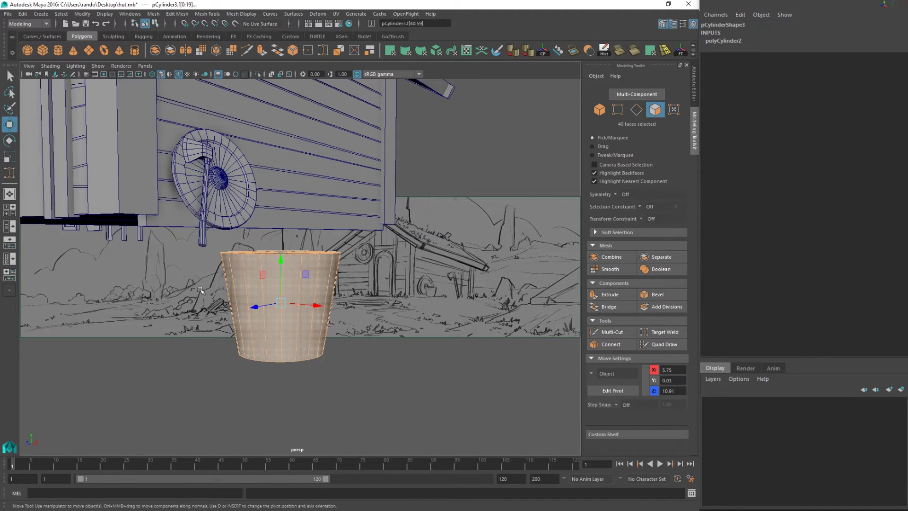
pyautogui.keyDown('ctrl'); pyautogui.moveTo(140, 293); pyautogui.dragTo(485, 468); pyautogui.keyUp('ctrl')
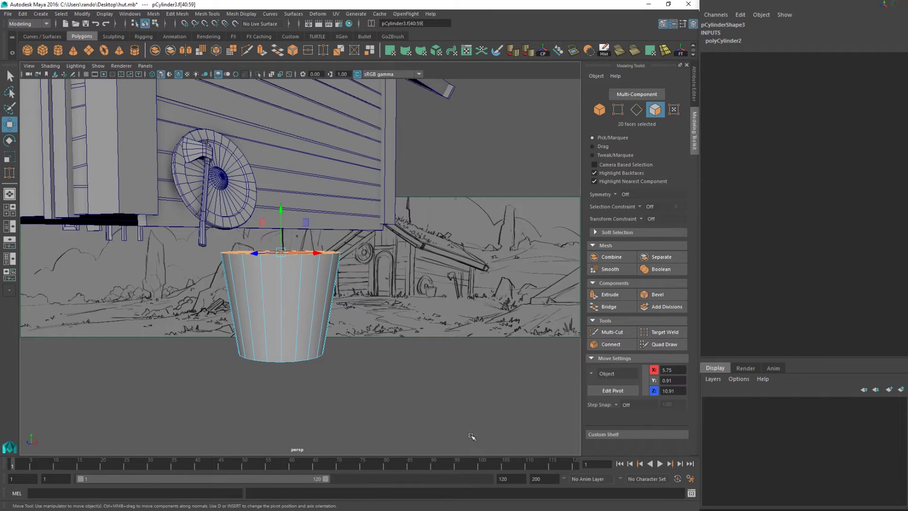
pyautogui.click(261, 53)
pyautogui.keyDown('alt'); pyautogui.moveTo(313, 208); pyautogui.dragTo(278, 249); pyautogui.keyUp('alt')
pyautogui.press('r')
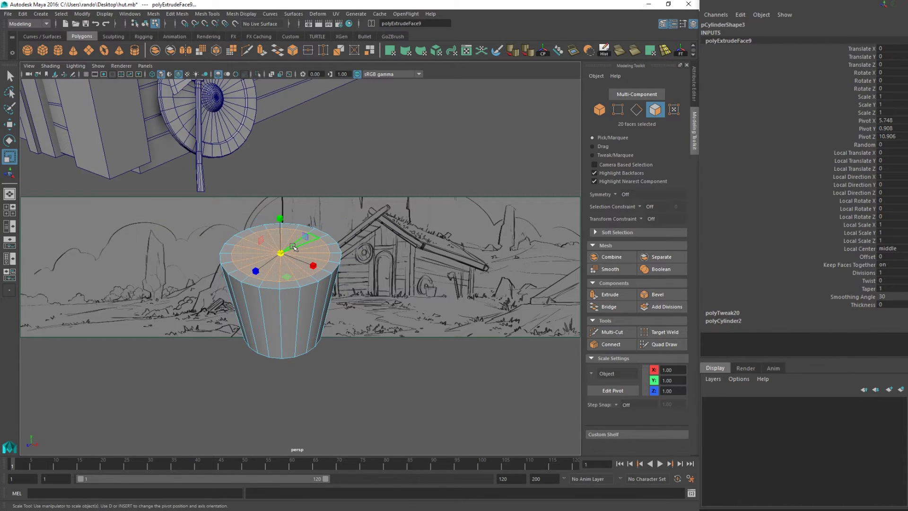
# Extrude the inner top faces again and move them down to hollow out the bucket, scaling them narrower.
pyautogui.hotkey('ctrl', 'e')
pyautogui.keyDown('alt'); pyautogui.moveTo(359, 203); pyautogui.dragTo(361, 195); pyautogui.keyUp('alt')
pyautogui.press('w')
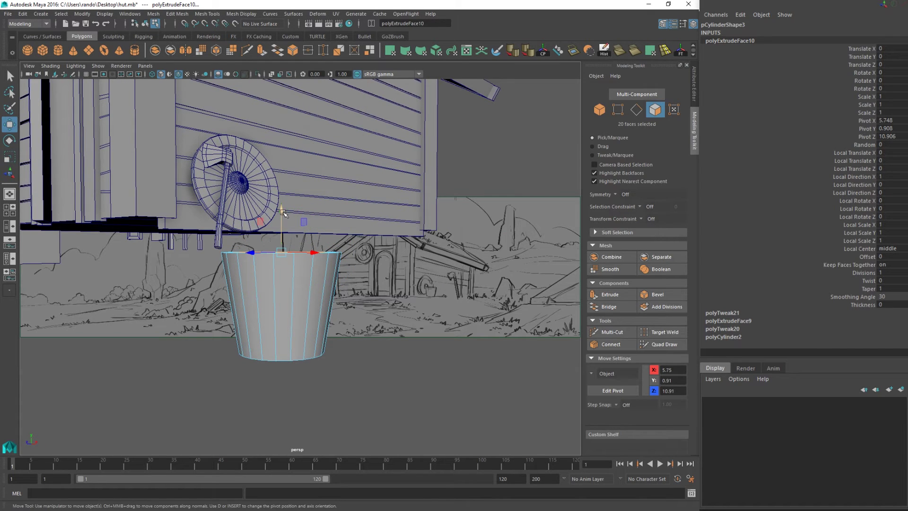
pyautogui.moveTo(284, 213); pyautogui.dragTo(282, 288)
pyautogui.press('r')
pyautogui.moveTo(281, 352); pyautogui.dragTo(272, 387)
pyautogui.press('w')
# Set the inner floor slightly above the bucket's underside and scale it to fit inside the walls.
pyautogui.keyDown('alt'); pyautogui.moveTo(289, 324); pyautogui.dragTo(283, 291); pyautogui.keyUp('alt')
pyautogui.press('r')
pyautogui.keyDown('alt'); pyautogui.moveTo(297, 351); pyautogui.dragTo(284, 313); pyautogui.keyUp('alt')
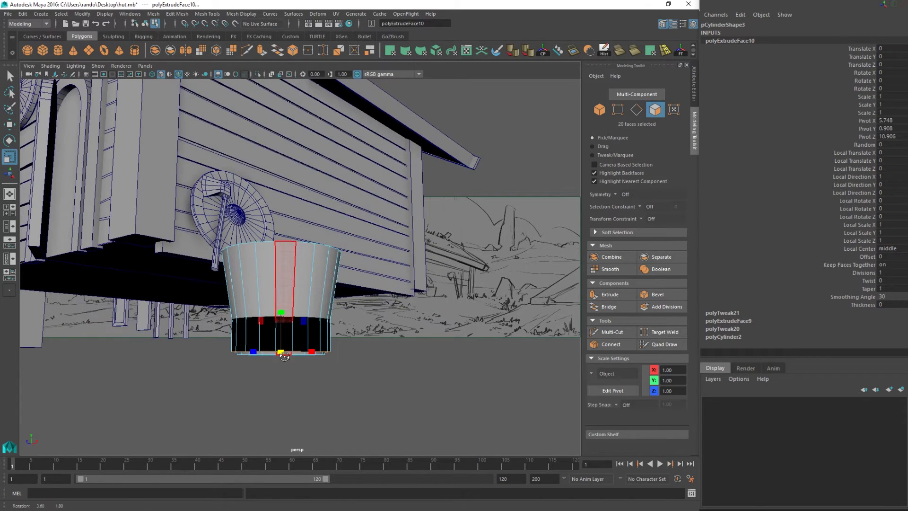
pyautogui.press('w')
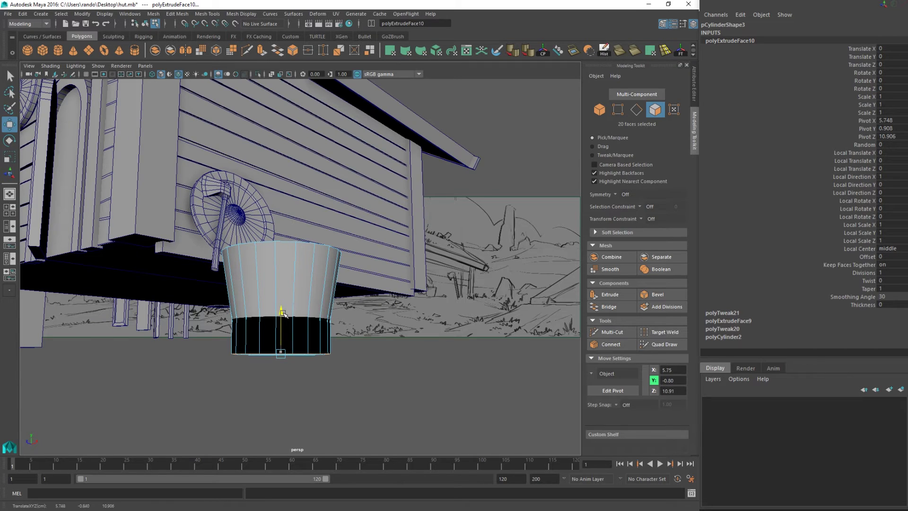
pyautogui.moveTo(285, 308)
pyautogui.keyDown('alt'); pyautogui.mouseDown()
pyautogui.moveTo(278, 355)
pyautogui.moveTo(283, 305)
pyautogui.moveTo(277, 353)
pyautogui.moveTo(270, 305)
pyautogui.moveTo(283, 301)
pyautogui.moveTo(283, 310)
pyautogui.mouseUp(); pyautogui.keyUp('alt')
pyautogui.press('r')
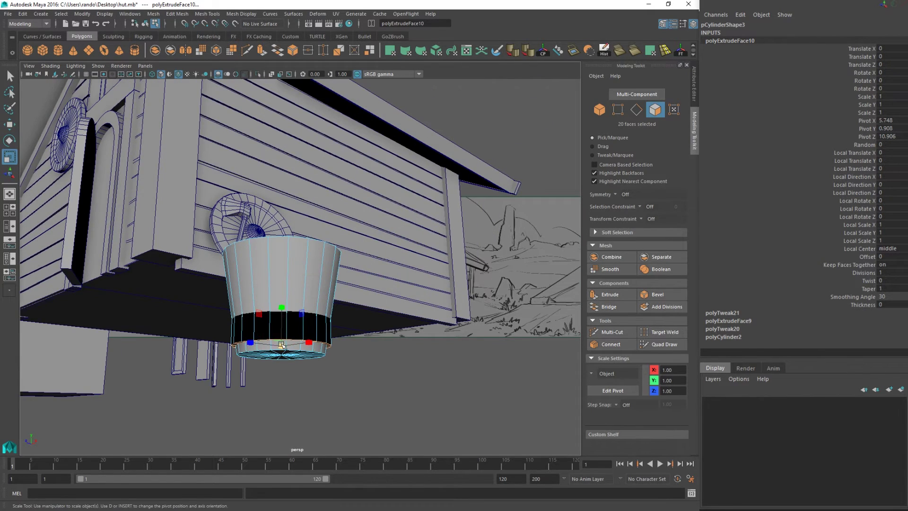
pyautogui.moveTo(268, 342)
pyautogui.keyDown('alt'); pyautogui.mouseDown()
pyautogui.moveTo(266, 381)
pyautogui.moveTo(294, 325)
pyautogui.moveTo(284, 302)
pyautogui.mouseUp(); pyautogui.keyUp('alt')
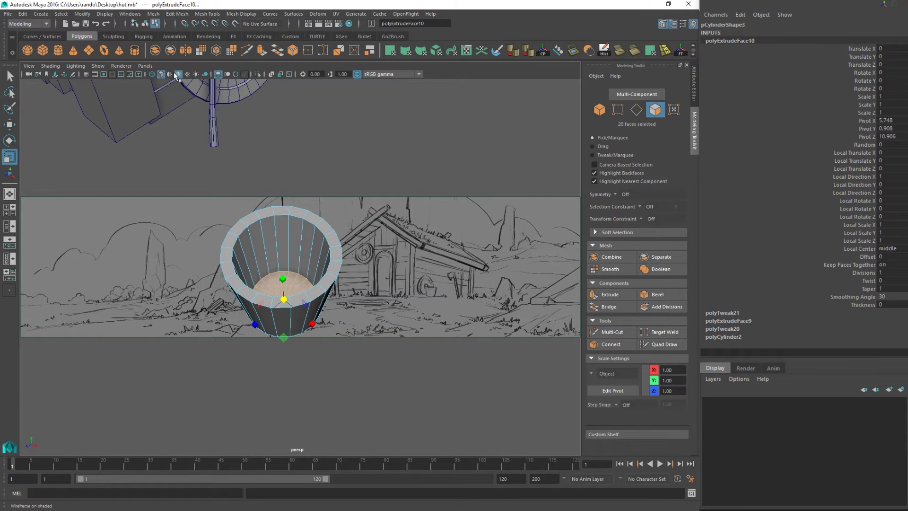
# Fine-tune the inner floor's size in wireframe display, and return to shaded display with object selection.
pyautogui.click(151, 74)
pyautogui.keyDown('alt'); pyautogui.moveTo(258, 265); pyautogui.dragTo(269, 204); pyautogui.keyUp('alt')
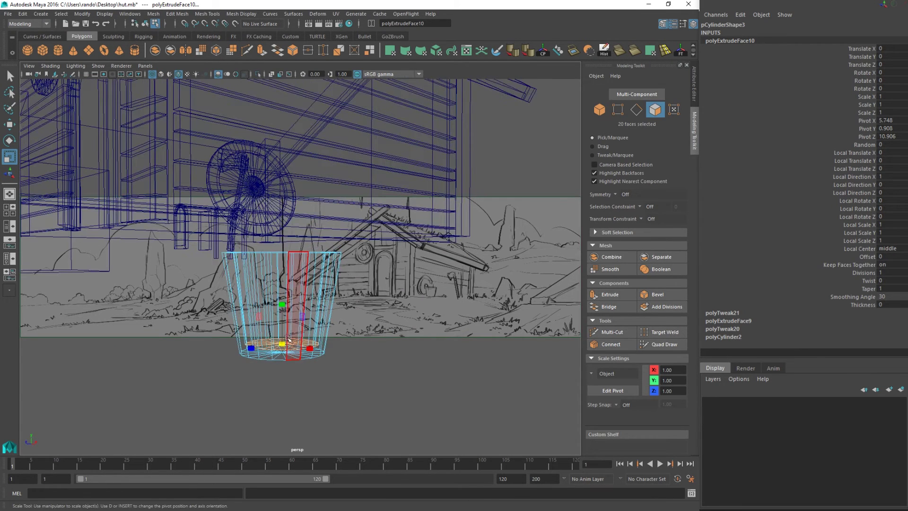
pyautogui.moveTo(283, 344); pyautogui.dragTo(283, 342)
pyautogui.click(161, 74)
pyautogui.moveTo(272, 193)
pyautogui.keyDown('alt'); pyautogui.mouseDown()
pyautogui.moveTo(279, 227)
pyautogui.moveTo(299, 238)
pyautogui.mouseUp(); pyautogui.keyUp('alt')
pyautogui.press('q')
pyautogui.moveTo(300, 250); pyautogui.dragTo(320, 238, button='right')
pyautogui.moveTo(294, 297)
pyautogui.keyDown('alt'); pyautogui.mouseDown()
pyautogui.moveTo(296, 311)
pyautogui.moveTo(295, 287)
pyautogui.mouseUp(); pyautogui.keyUp('alt')
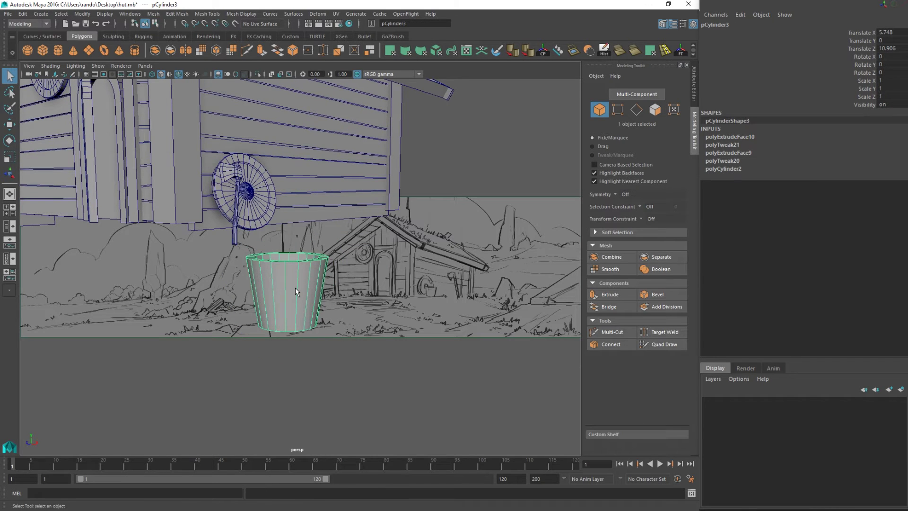
# Insert edge loops around the bucket's outer wall, just below the rim and just above the base, with Multi-Cut.
pyautogui.scroll(3, 294, 288)
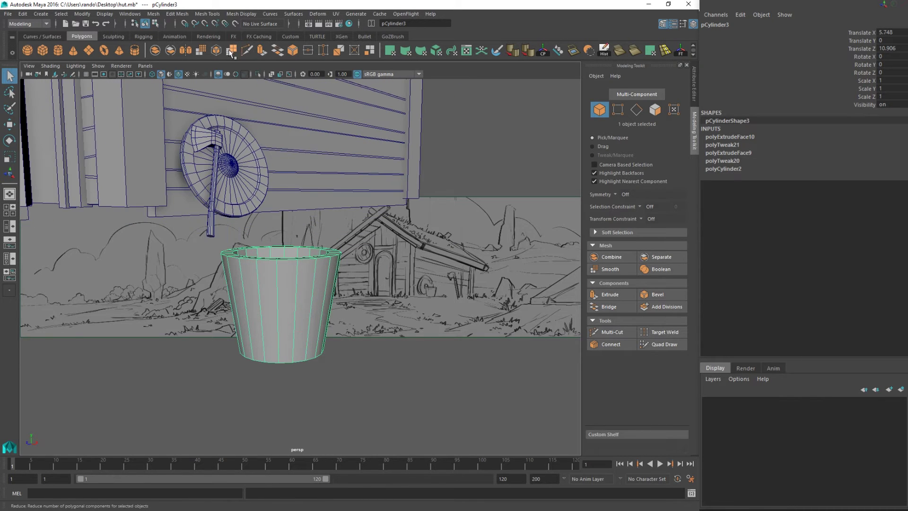
pyautogui.click(247, 51)
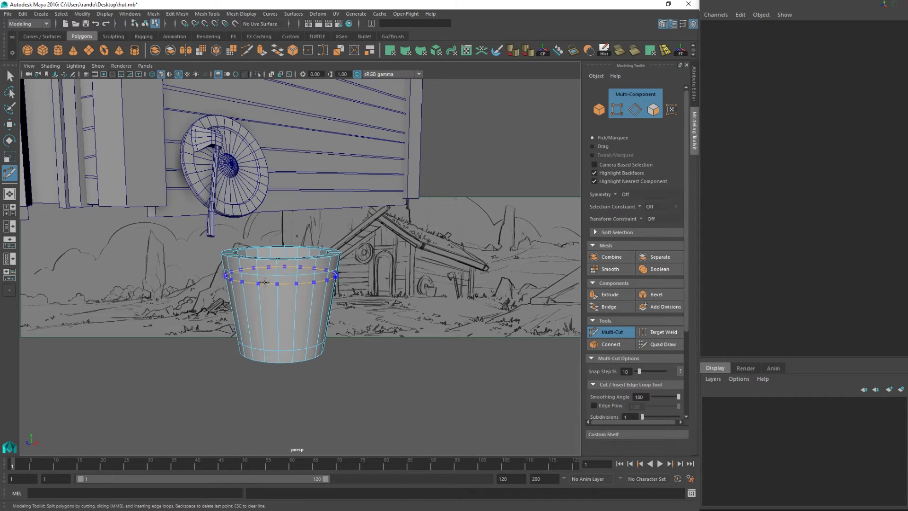
pyautogui.keyDown('ctrl'); pyautogui.click(265, 282); pyautogui.keyUp('ctrl')
pyautogui.press('q')
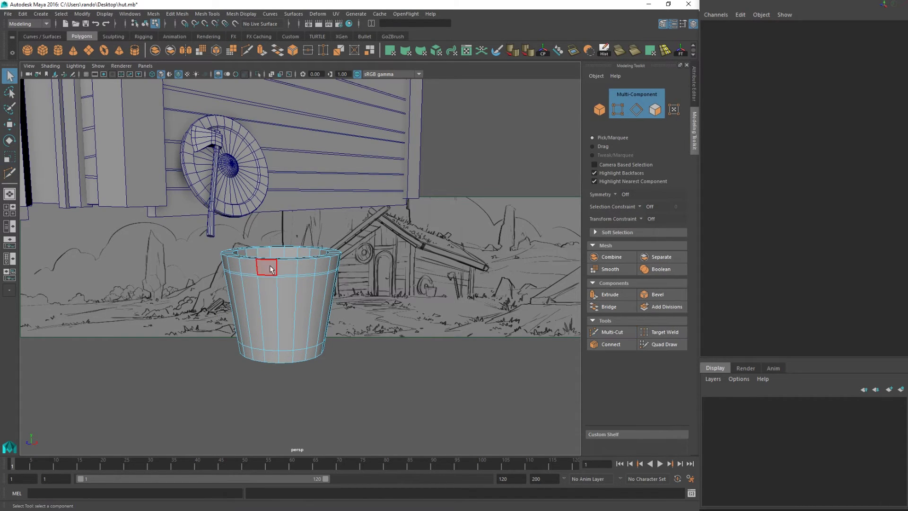
# Try to widen the bucket's top band by scaling its 20 outer faces outward, and undo the change.
pyautogui.doubleClick(265, 260)
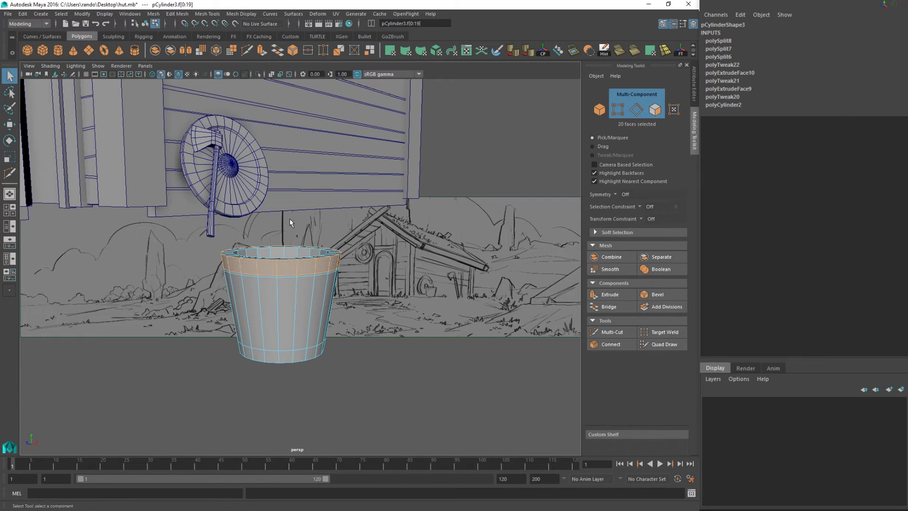
pyautogui.press('r')
pyautogui.keyDown('alt'); pyautogui.moveTo(306, 260); pyautogui.dragTo(277, 249); pyautogui.keyUp('alt')
pyautogui.press('q')
pyautogui.moveTo(278, 250); pyautogui.dragTo(316, 237, button='right')
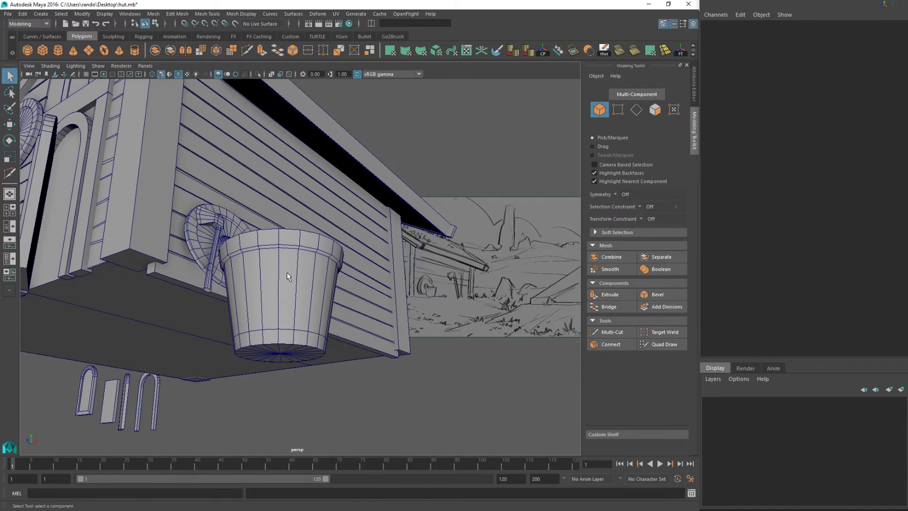
pyautogui.keyDown('alt'); pyautogui.moveTo(287, 272); pyautogui.dragTo(289, 296); pyautogui.keyUp('alt')
pyautogui.hotkey('ctrl', 'z')
pyautogui.hotkey('ctrl', 'z')
pyautogui.hotkey('ctrl', 'z')
pyautogui.hotkey('ctrl', 'z')
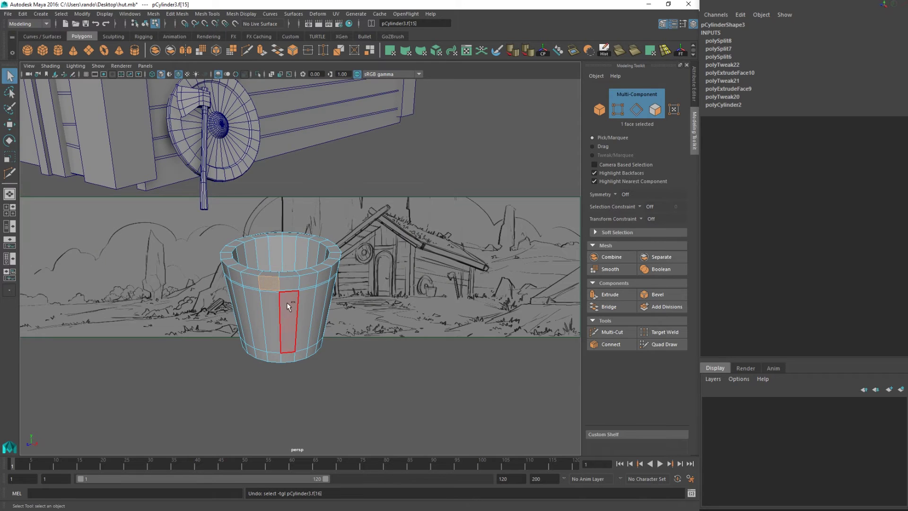
# Select the ring of 20 outer faces at the bucket's top and extrude it outward by 0.06.
pyautogui.keyDown('shift'); pyautogui.doubleClick(268, 284); pyautogui.keyUp('shift')
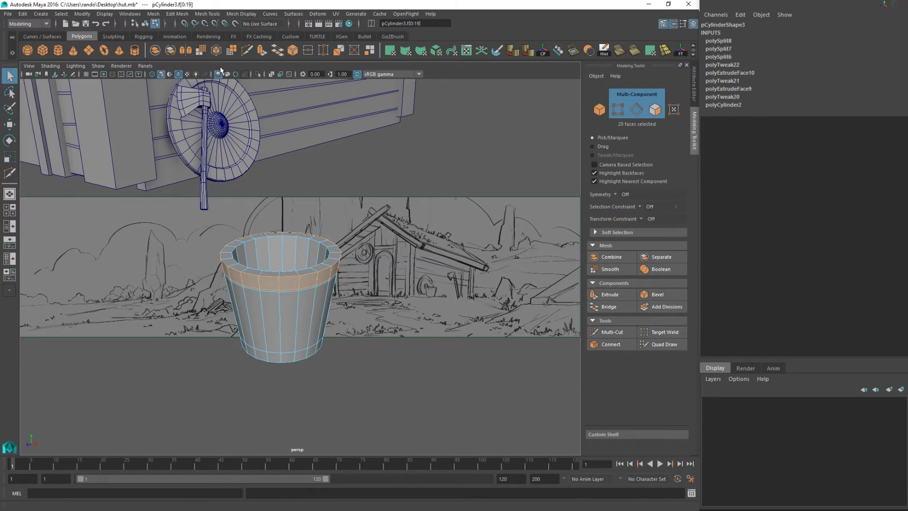
pyautogui.hotkey('ctrl', 'e')
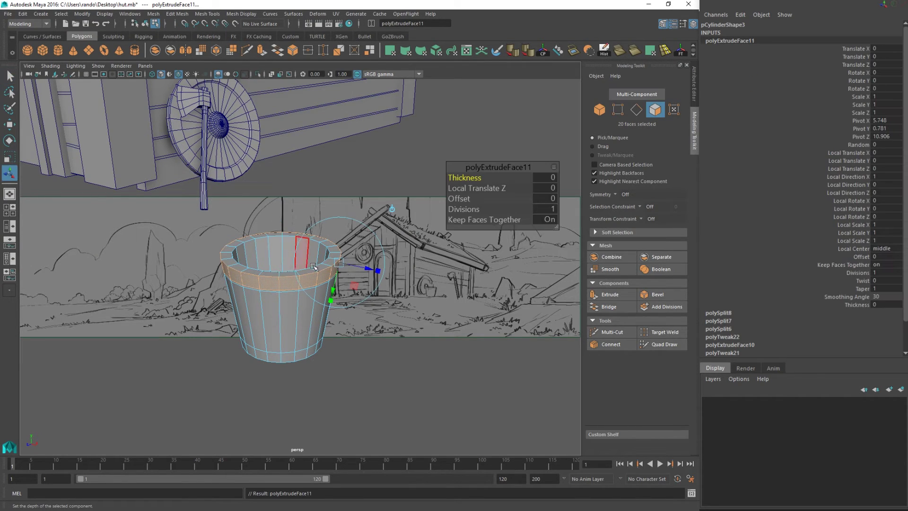
pyautogui.moveTo(365, 268); pyautogui.dragTo(249, 246)
pyautogui.press('q')
# Delete the extra edge loop just beneath the protruding top band along with its leftover vertices.
pyautogui.moveTo(249, 246); pyautogui.dragTo(251, 220, button='right')
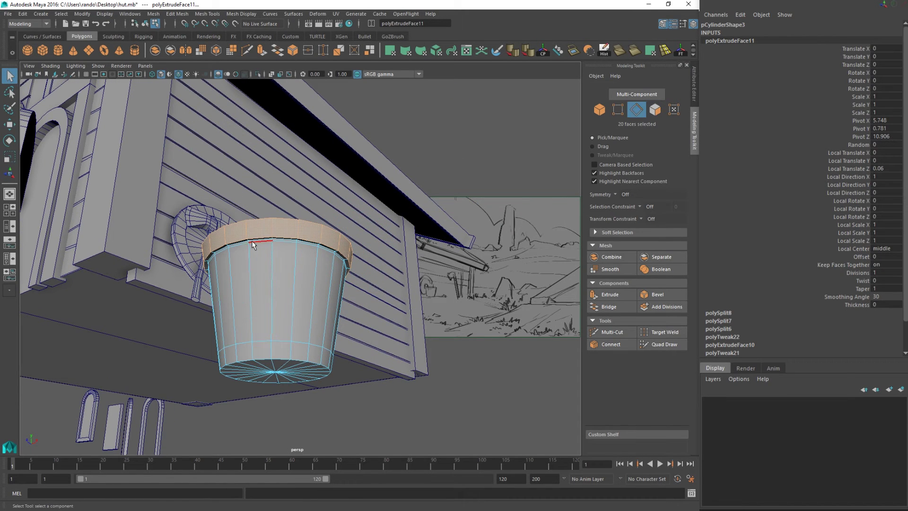
pyautogui.click(294, 249)
pyautogui.moveTo(290, 250); pyautogui.dragTo(251, 246, button='right')
pyautogui.moveTo(195, 232); pyautogui.dragTo(451, 423)
pyautogui.press('Delete')
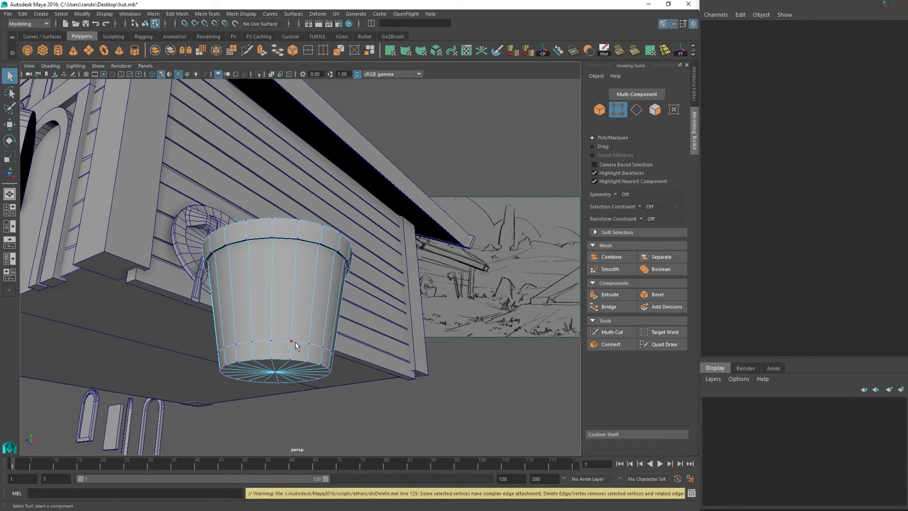
# Insert another edge loop around the wall just above the bucket's bottom band with Multi-Cut.
pyautogui.moveTo(288, 250); pyautogui.dragTo(294, 277, button='right')
pyautogui.click(279, 351)
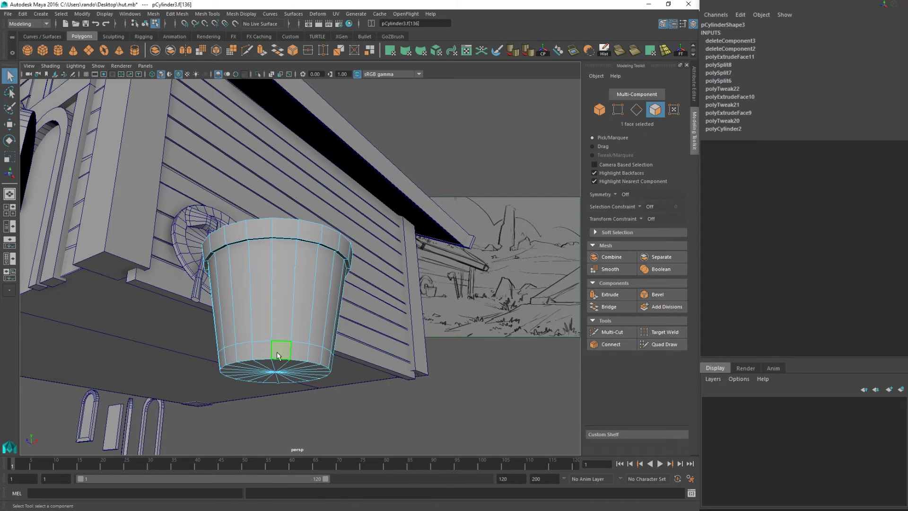
pyautogui.hotkey('ctrl', 'shift', 'x')
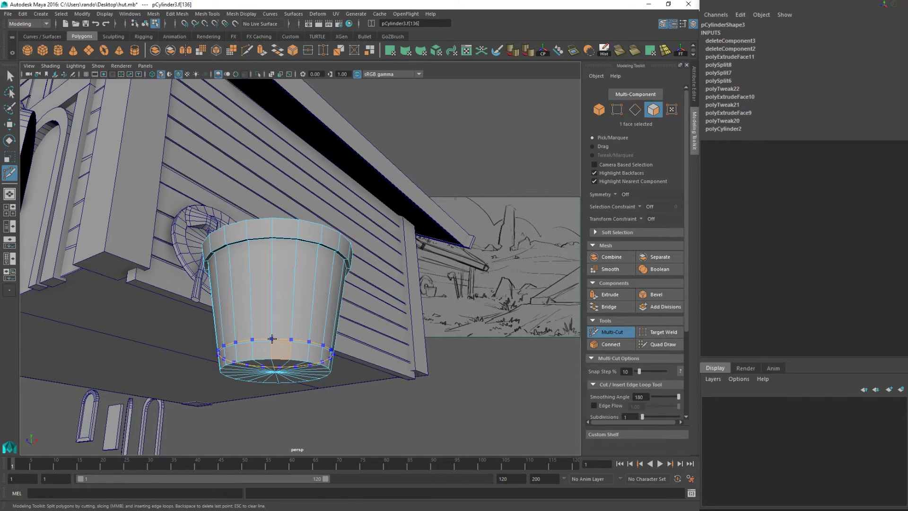
pyautogui.keyDown('ctrl'); pyautogui.click(272, 339); pyautogui.keyUp('ctrl')
pyautogui.press('q')
# Select the 20 faces of the bottom band, scale them outward, and return to object selection with the bucket selected.
pyautogui.doubleClick(282, 351)
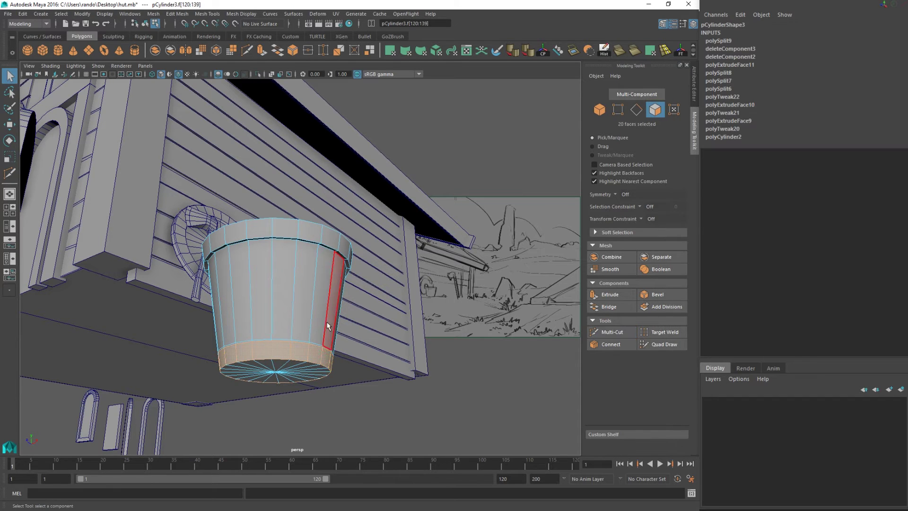
pyautogui.press('r')
pyautogui.moveTo(280, 355); pyautogui.dragTo(291, 362)
pyautogui.press('q')
pyautogui.moveTo(294, 250); pyautogui.dragTo(335, 237, button='right')
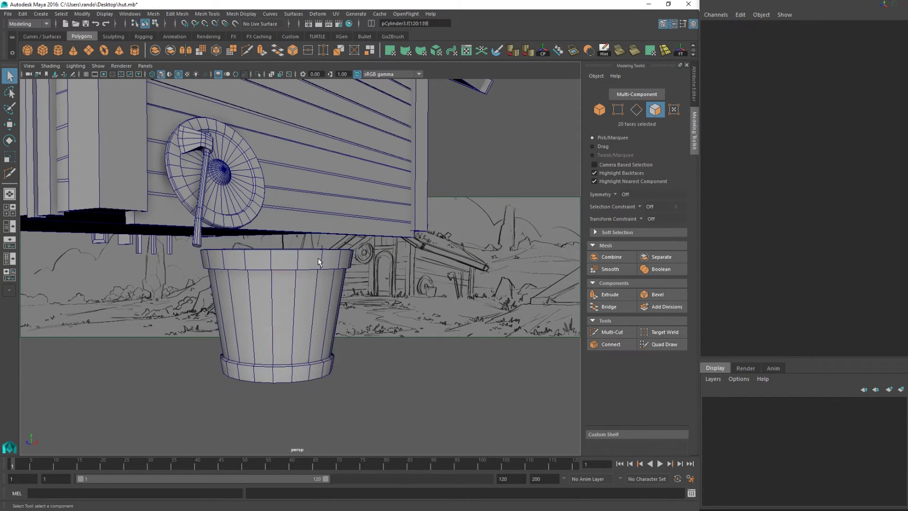
pyautogui.click(305, 283)
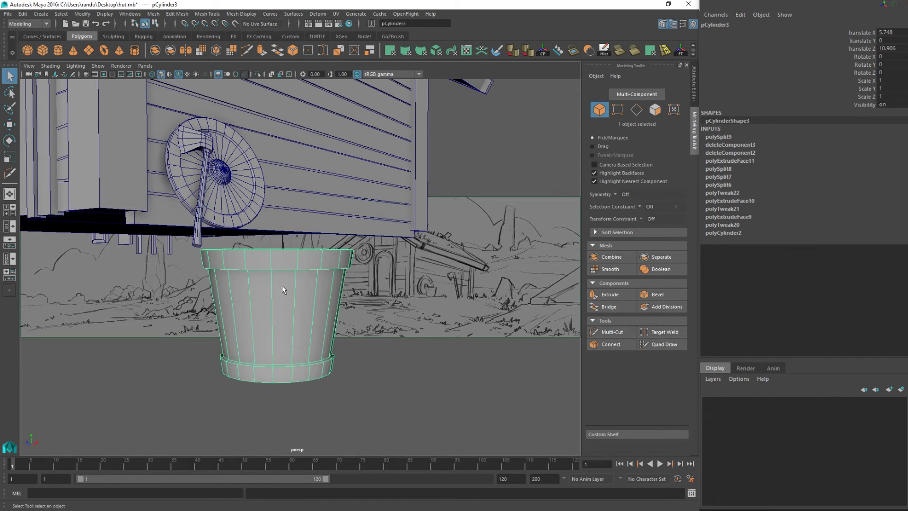
# Select nine top faces in separate groups around the bucket's rim and extrude them upward by 0.084.
pyautogui.keyDown('alt'); pyautogui.moveTo(281, 285); pyautogui.dragTo(284, 315); pyautogui.keyUp('alt')
pyautogui.moveTo(254, 261); pyautogui.dragTo(250, 274, button='right')
pyautogui.click(237, 323)
pyautogui.moveTo(250, 317)
pyautogui.keyDown('alt'); pyautogui.mouseDown()
pyautogui.moveTo(258, 299)
pyautogui.moveTo(212, 265)
pyautogui.moveTo(243, 248)
pyautogui.moveTo(250, 310)
pyautogui.mouseUp(); pyautogui.keyUp('alt')
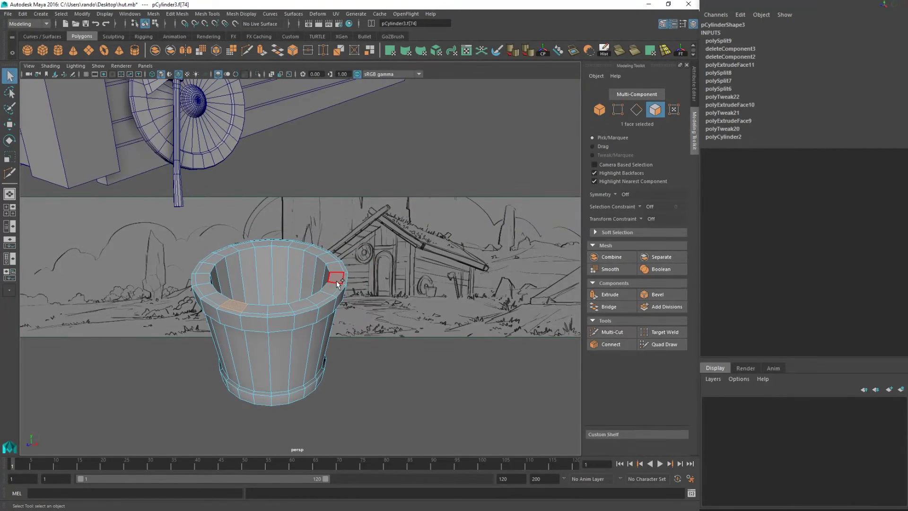
pyautogui.keyDown('shift'); pyautogui.click(301, 246); pyautogui.keyUp('shift')
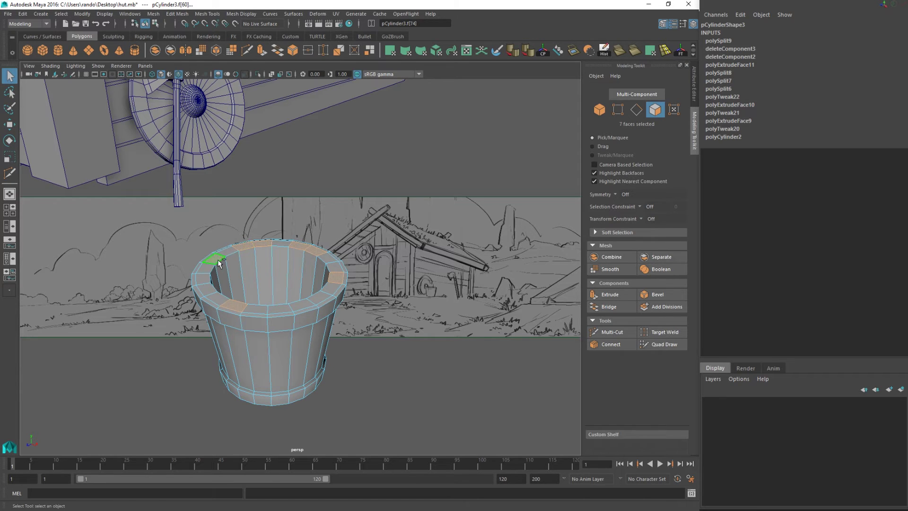
pyautogui.keyDown('alt'); pyautogui.moveTo(267, 300); pyautogui.dragTo(335, 239); pyautogui.keyUp('alt')
pyautogui.click(260, 53)
pyautogui.keyDown('alt'); pyautogui.moveTo(265, 270); pyautogui.dragTo(241, 332); pyautogui.keyUp('alt')
# Scale the raised rim faces slightly inward horizontally and return to object selection.
pyautogui.press('q')
pyautogui.press('r')
pyautogui.keyDown('alt'); pyautogui.moveTo(270, 277); pyautogui.dragTo(288, 177); pyautogui.keyUp('alt')
pyautogui.press('q')
pyautogui.moveTo(298, 305); pyautogui.dragTo(336, 237, button='right')
pyautogui.moveTo(272, 252)
pyautogui.keyDown('alt'); pyautogui.mouseDown()
pyautogui.moveTo(249, 308)
pyautogui.moveTo(272, 263)
pyautogui.mouseUp(); pyautogui.keyUp('alt')
pyautogui.press('r')
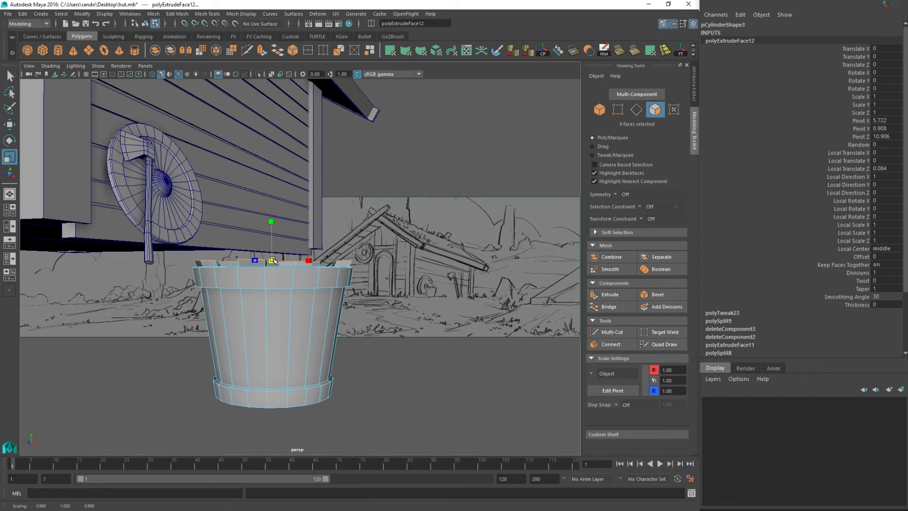
pyautogui.keyDown('alt'); pyautogui.moveTo(262, 294); pyautogui.dragTo(294, 316); pyautogui.keyUp('alt')
pyautogui.press('q')
pyautogui.moveTo(294, 316); pyautogui.dragTo(337, 239, button='right')
pyautogui.keyDown('alt'); pyautogui.moveTo(320, 349); pyautogui.dragTo(289, 284); pyautogui.keyUp('alt')
pyautogui.scroll(-5, 298, 283)
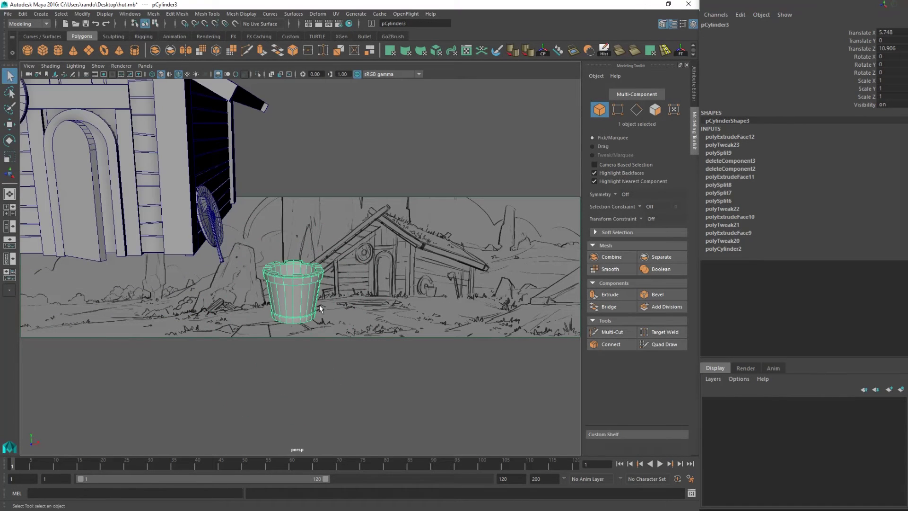
# Select the 82 vertices around the bucket's base and scale them slightly narrower.
pyautogui.scroll(3, 313, 301)
pyautogui.scroll(3, 299, 296)
pyautogui.moveTo(296, 295)
pyautogui.keyDown('alt'); pyautogui.mouseDown()
pyautogui.moveTo(246, 294)
pyautogui.moveTo(271, 250)
pyautogui.mouseUp(); pyautogui.keyUp('alt')
pyautogui.moveTo(272, 250); pyautogui.dragTo(230, 251, button='right')
pyautogui.keyDown('alt'); pyautogui.moveTo(232, 265); pyautogui.dragTo(227, 222); pyautogui.keyUp('alt')
pyautogui.moveTo(188, 320); pyautogui.dragTo(371, 412)
pyautogui.press('r')
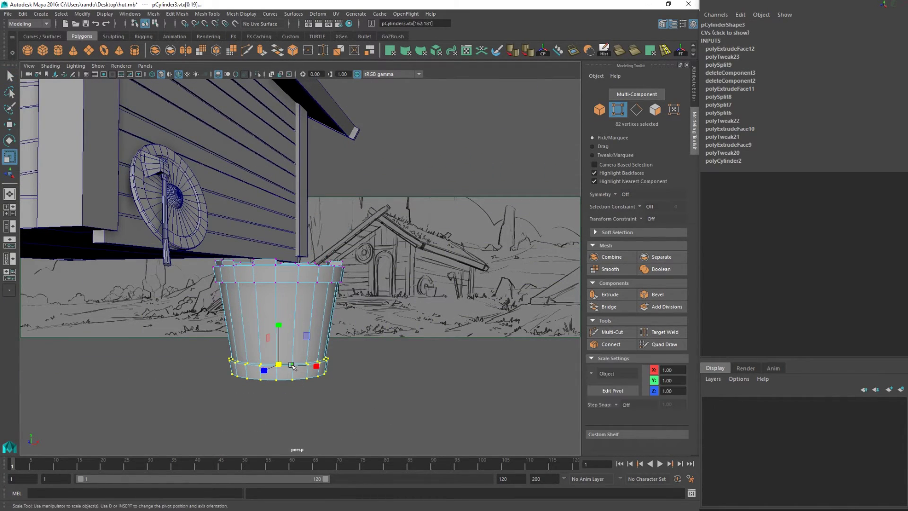
pyautogui.moveTo(279, 365); pyautogui.dragTo(270, 366)
# Adjust the height of the bucket's base vertices and select the bucket as an object again.
pyautogui.press('w')
pyautogui.moveTo(279, 325); pyautogui.dragTo(300, 249)
pyautogui.press('q')
pyautogui.moveTo(300, 250); pyautogui.dragTo(301, 292, button='right')
pyautogui.moveTo(342, 238); pyautogui.dragTo(342, 238, button='right')
pyautogui.click(302, 305)
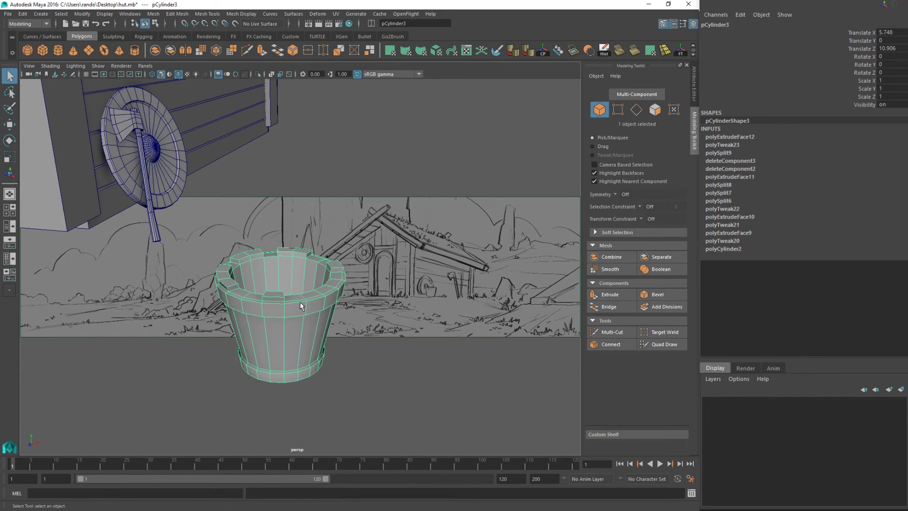
# Deselect the bucket and turn off the wireframe overlay on the shaded display.
pyautogui.keyDown('alt'); pyautogui.moveTo(302, 306); pyautogui.dragTo(250, 294, button='right'); pyautogui.keyUp('alt')
pyautogui.keyDown('alt'); pyautogui.moveTo(251, 294); pyautogui.dragTo(283, 318); pyautogui.keyUp('alt')
pyautogui.press('w')
pyautogui.click(318, 380)
pyautogui.scroll(5, 320, 383)
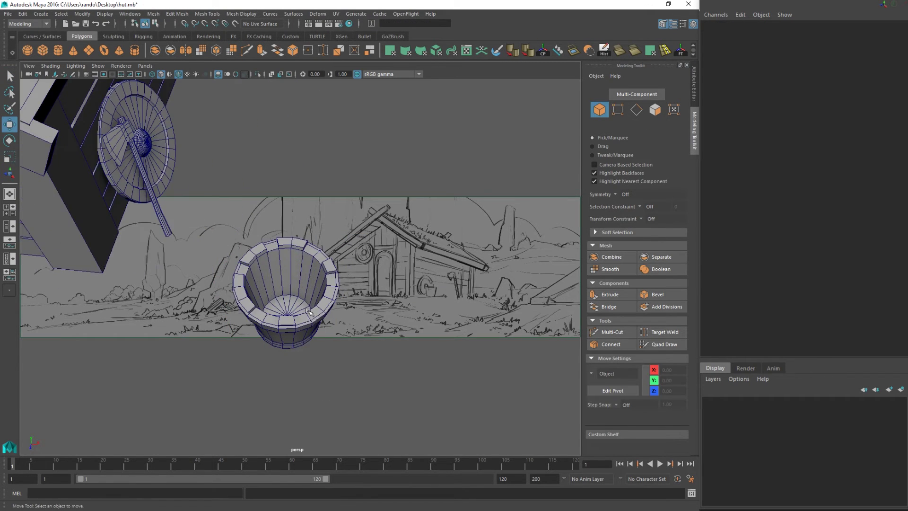
pyautogui.click(179, 74)
pyautogui.scroll(4, 279, 232)
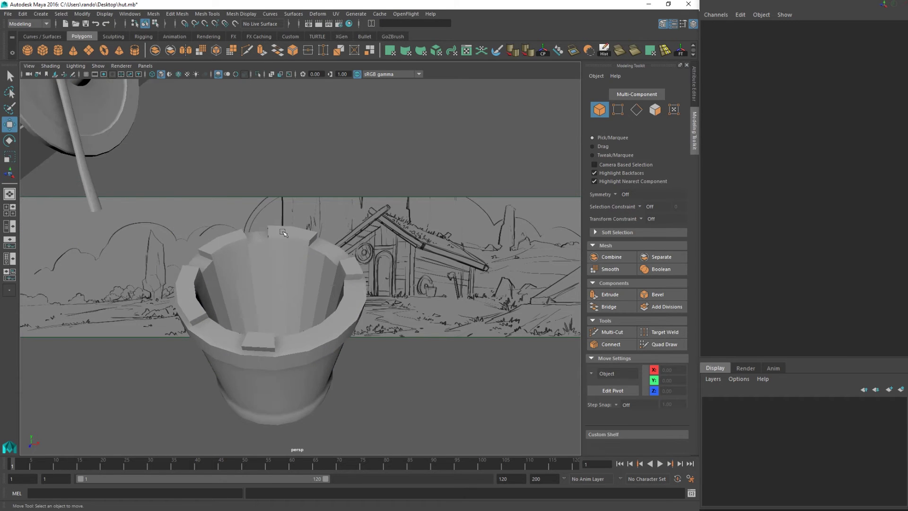
# Select the bucket's inner wall faces and soften their edges.
pyautogui.moveTo(279, 231)
pyautogui.keyDown('alt'); pyautogui.mouseDown()
pyautogui.moveTo(221, 237)
pyautogui.moveTo(232, 211)
pyautogui.moveTo(263, 259)
pyautogui.moveTo(264, 251)
pyautogui.mouseUp(); pyautogui.keyUp('alt')
pyautogui.moveTo(253, 251); pyautogui.dragTo(253, 273, button='right')
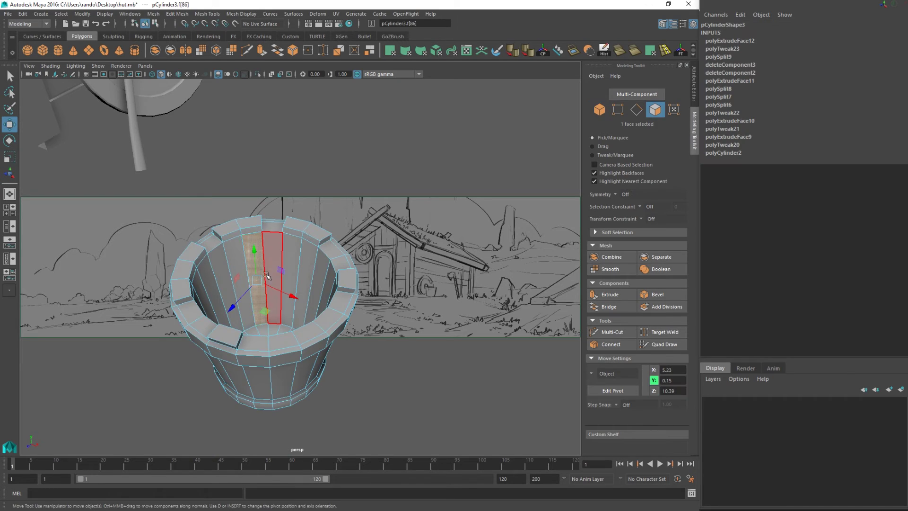
pyautogui.click(527, 53)
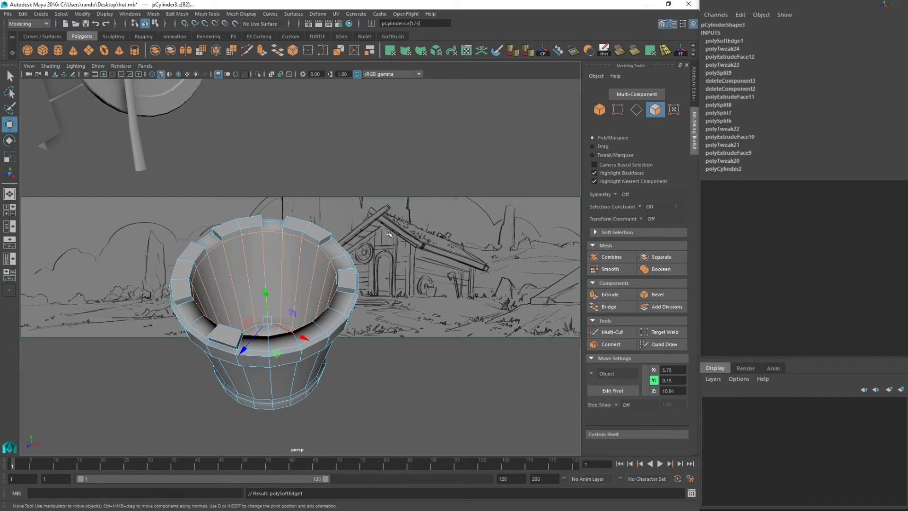
# Select the edges along the inner top of the bucket's rim and harden them, then return to object selection.
pyautogui.keyDown('alt'); pyautogui.moveTo(271, 262); pyautogui.dragTo(271, 277); pyautogui.keyUp('alt')
pyautogui.press('q')
pyautogui.moveTo(283, 241); pyautogui.dragTo(284, 217, button='right')
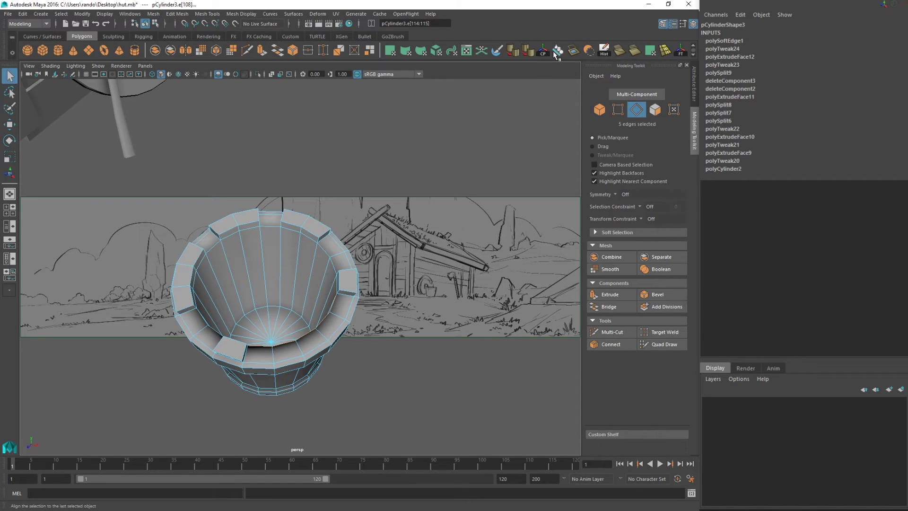
pyautogui.click(514, 53)
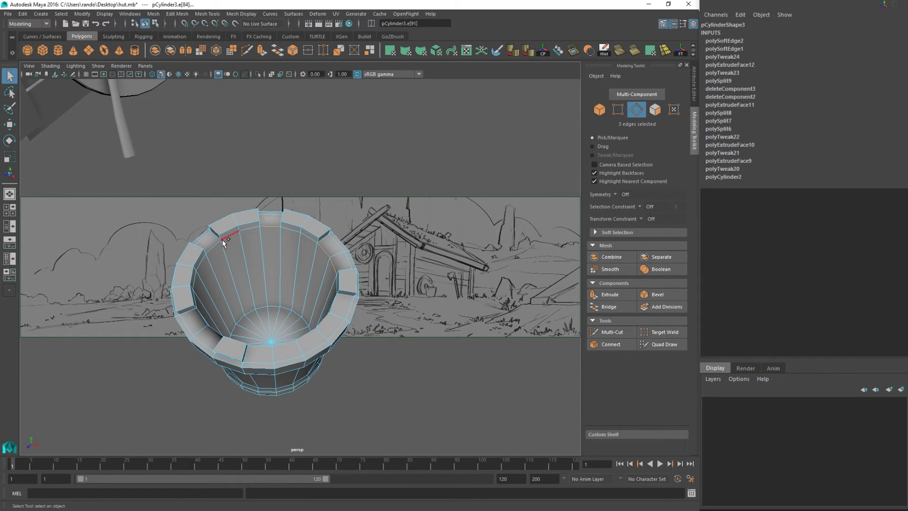
pyautogui.click(515, 53)
pyautogui.keyDown('alt'); pyautogui.moveTo(285, 282); pyautogui.dragTo(280, 269); pyautogui.keyUp('alt')
pyautogui.moveTo(276, 250); pyautogui.dragTo(300, 242, button='right')
pyautogui.click(355, 364)
pyautogui.keyDown('alt'); pyautogui.moveTo(355, 364); pyautogui.dragTo(408, 371); pyautogui.keyUp('alt')
# Select the 20-edge loop around the bucket's inner floor and harden it.
pyautogui.click(290, 305)
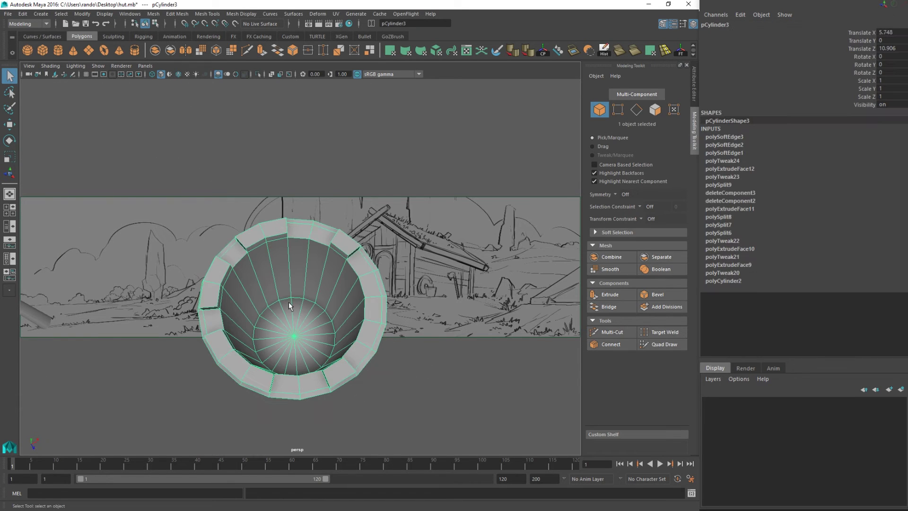
pyautogui.moveTo(290, 249); pyautogui.dragTo(282, 229, button='right')
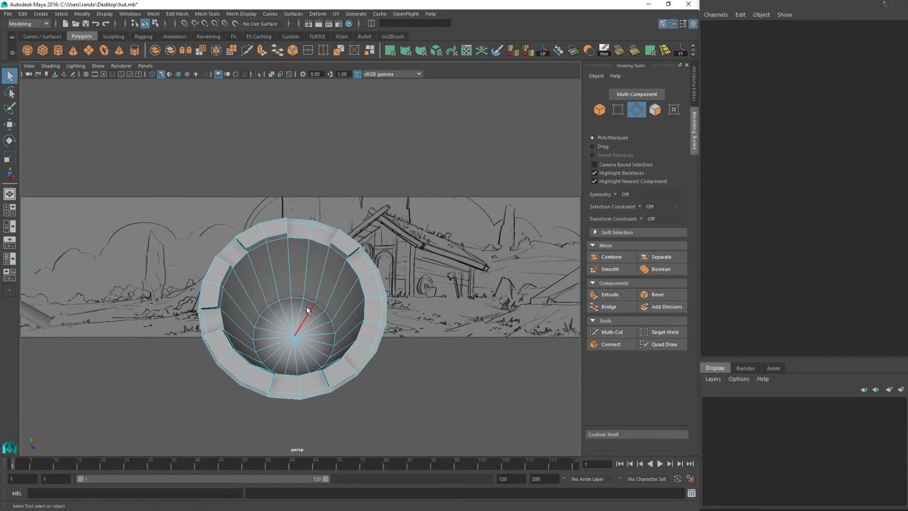
pyautogui.click(299, 297)
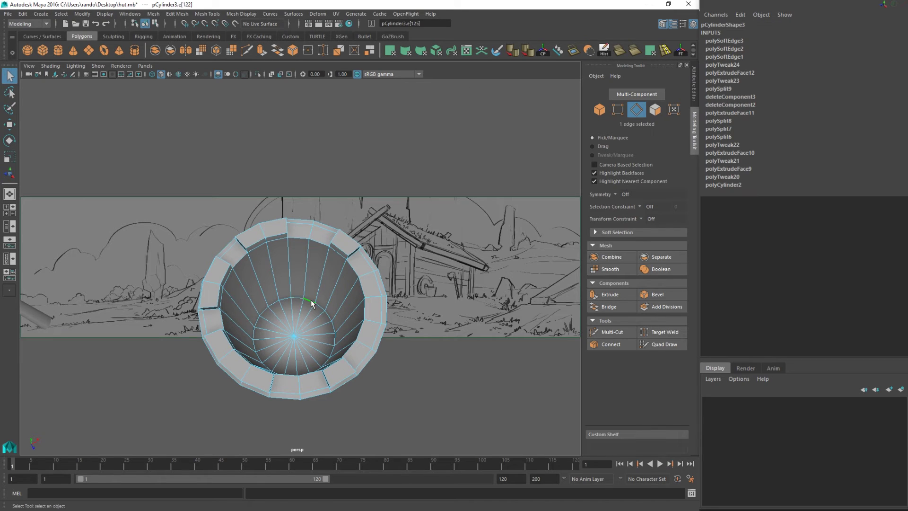
pyautogui.click(513, 52)
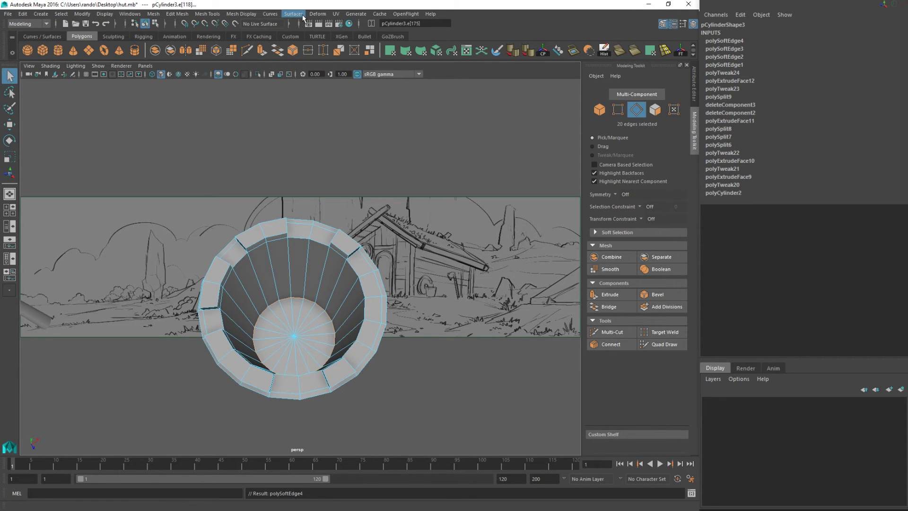
# Look up where the Harden Edge and Soften Edge commands are listed among the mesh normals commands.
pyautogui.click(289, 14)
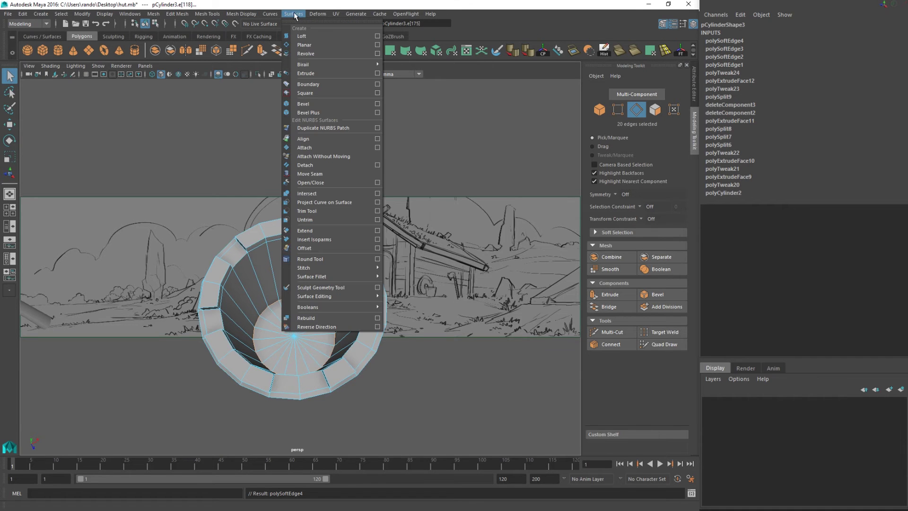
pyautogui.click(337, 14)
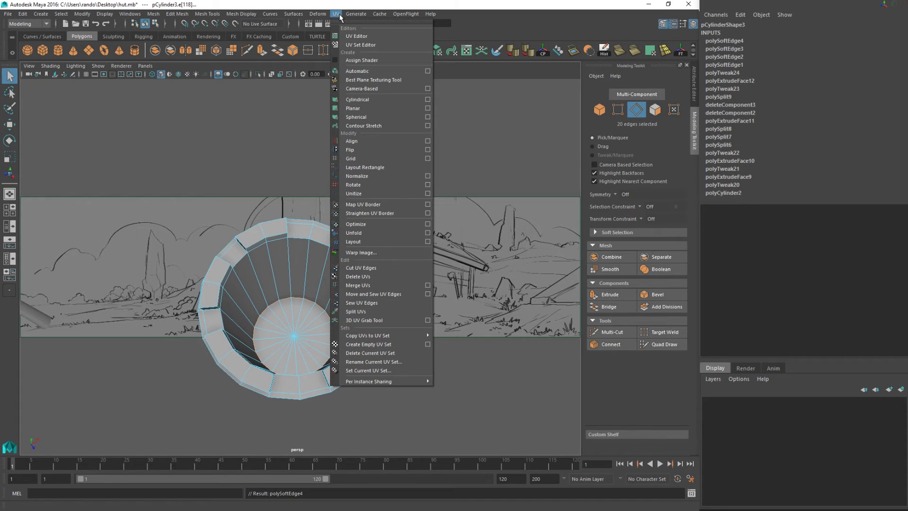
pyautogui.moveTo(291, 15)
pyautogui.moveTo(393, 15)
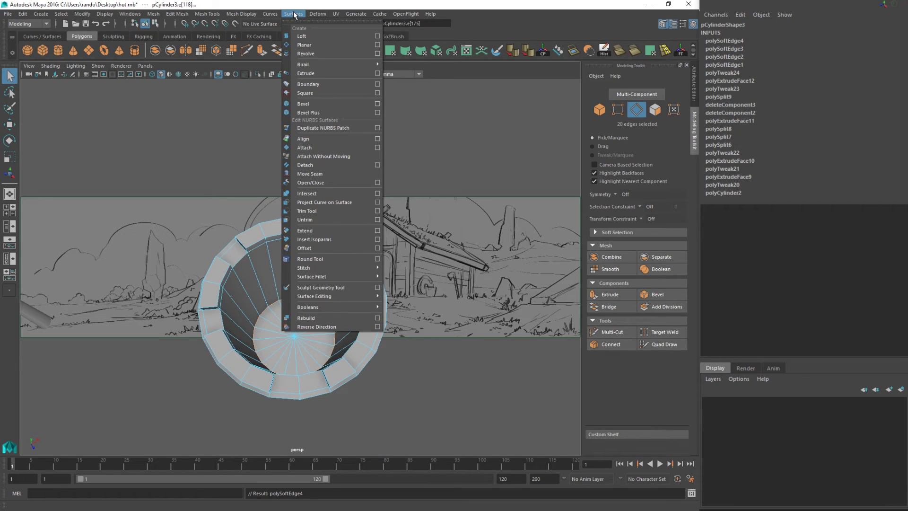
pyautogui.moveTo(247, 17)
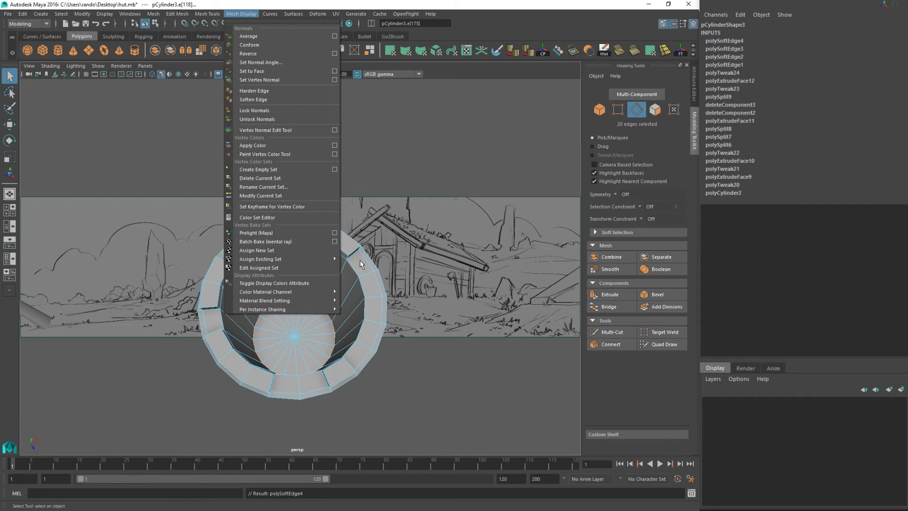
# Select the ring of 20 inner wall faces of the bucket and reverse their normals.
pyautogui.click(359, 273)
pyautogui.press('F11')
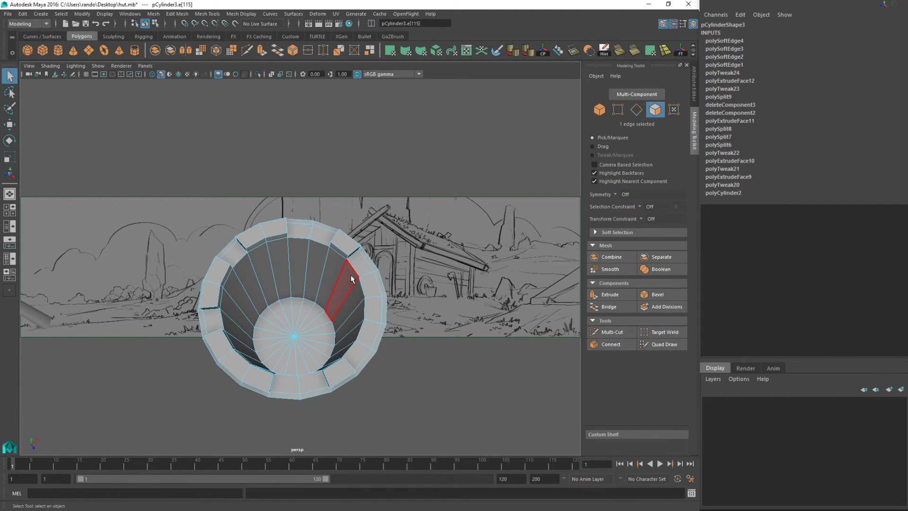
pyautogui.doubleClick(351, 283)
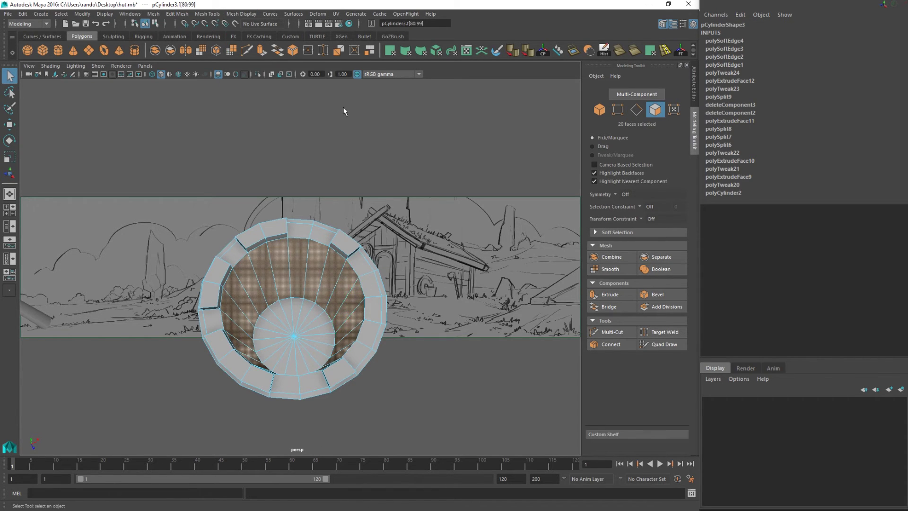
pyautogui.click(253, 13)
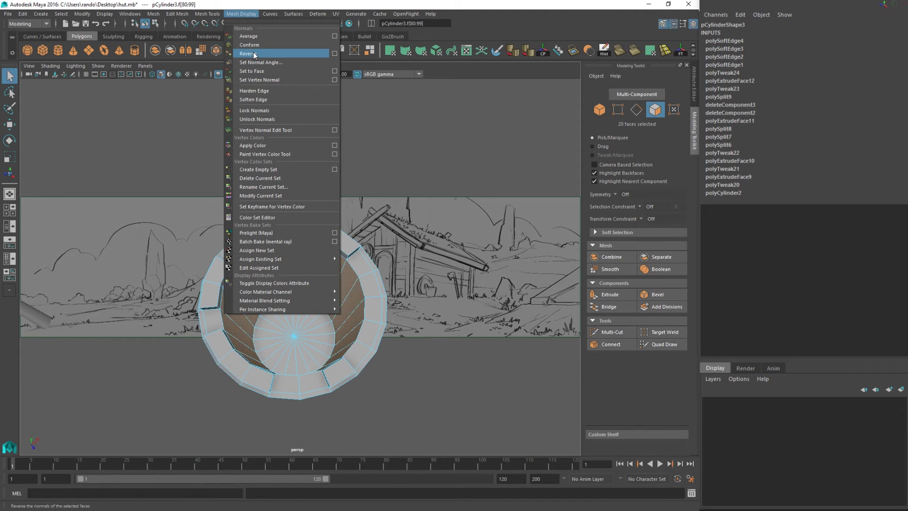
pyautogui.click(254, 53)
pyautogui.click(374, 310)
# Reselect the bucket's inner wall face ring, reverse its normals once more, and return to object selection.
pyautogui.keyDown('alt'); pyautogui.moveTo(389, 333); pyautogui.dragTo(426, 313); pyautogui.keyUp('alt')
pyautogui.click(311, 284)
pyautogui.keyDown('shift'); pyautogui.click(330, 272); pyautogui.keyUp('shift')
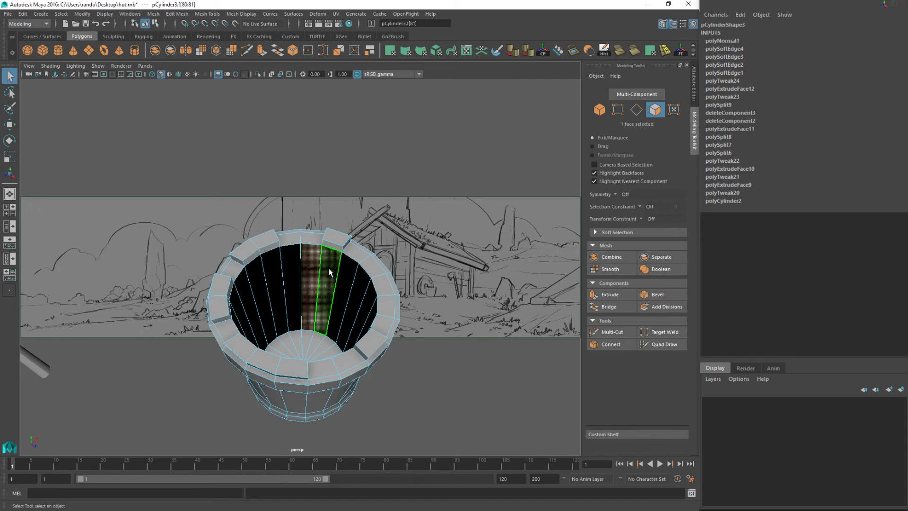
pyautogui.doubleClick(328, 268)
pyautogui.click(269, 14)
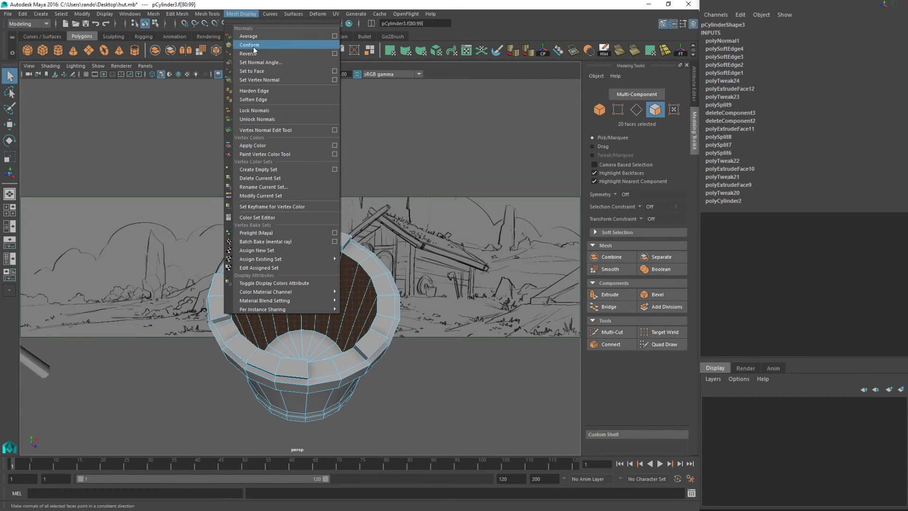
pyautogui.click(252, 56)
pyautogui.moveTo(333, 250); pyautogui.dragTo(365, 240, button='right')
pyautogui.click(345, 260)
# Scale the bucket uniformly to about 0.504 and move it toward the hut, to about X 2.88 and Z 8.604.
pyautogui.scroll(-5, 477, 417)
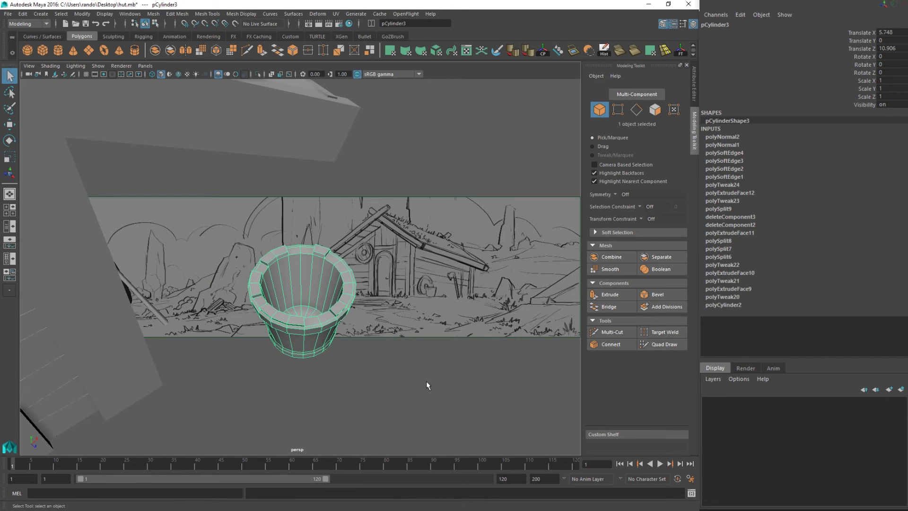
pyautogui.keyDown('alt'); pyautogui.moveTo(427, 381); pyautogui.dragTo(367, 341); pyautogui.keyUp('alt')
pyautogui.click(358, 367)
pyautogui.click(291, 290)
pyautogui.scroll(-5, 291, 291)
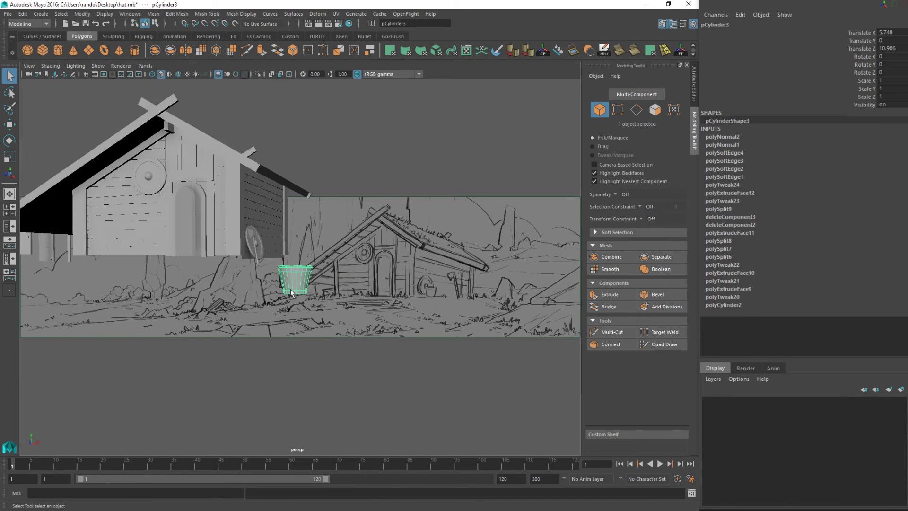
pyautogui.scroll(6, 291, 290)
pyautogui.press('r')
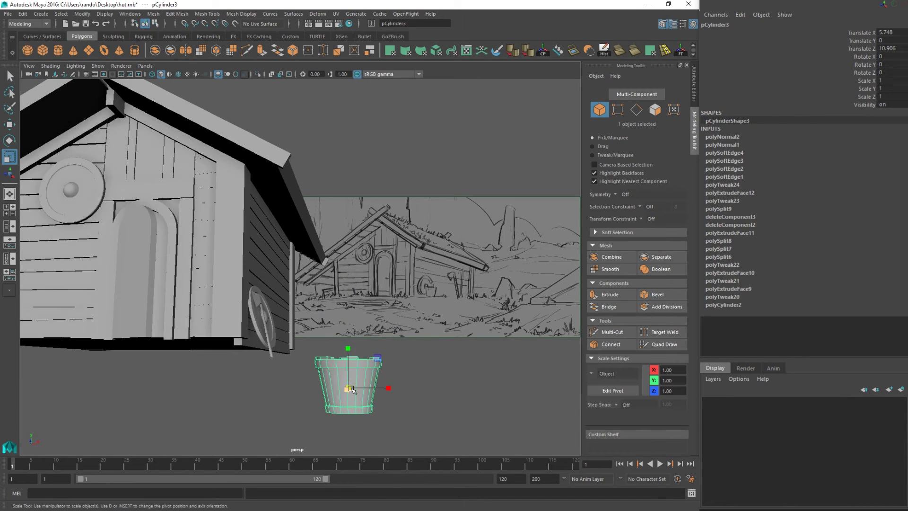
pyautogui.keyDown('alt'); pyautogui.moveTo(376, 389); pyautogui.dragTo(314, 413); pyautogui.keyUp('alt')
pyautogui.keyDown('alt'); pyautogui.moveTo(314, 414); pyautogui.dragTo(284, 334); pyautogui.keyUp('alt')
pyautogui.press('w')
pyautogui.press('f')
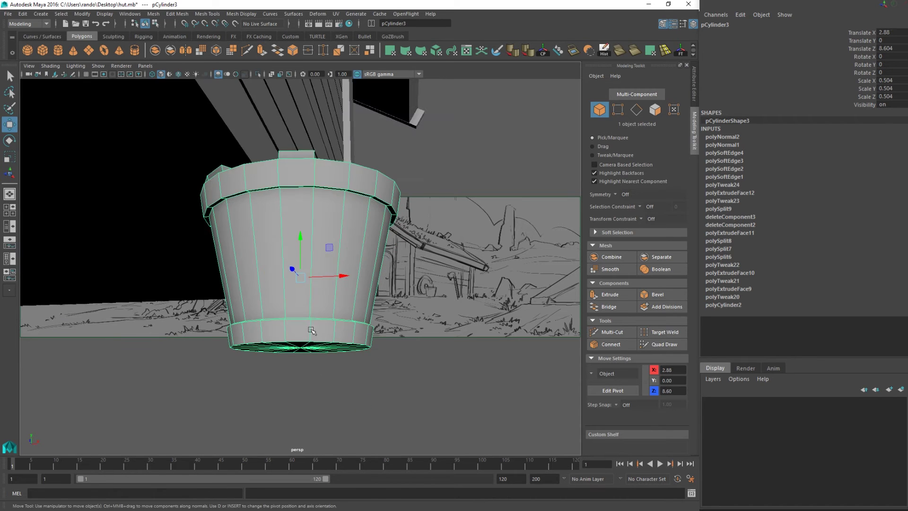
# Reposition the bucket so it stands beside the leaning shield and axe at the hut's front corner.
pyautogui.keyDown('alt'); pyautogui.moveTo(312, 330); pyautogui.dragTo(328, 274, button='right'); pyautogui.keyUp('alt')
pyautogui.keyDown('alt'); pyautogui.moveTo(328, 274); pyautogui.dragTo(330, 390, button='middle'); pyautogui.keyUp('alt')
pyautogui.moveTo(300, 392); pyautogui.dragTo(344, 315)
pyautogui.keyDown('alt'); pyautogui.moveTo(345, 314); pyautogui.dragTo(361, 358); pyautogui.keyUp('alt')
pyautogui.keyDown('alt'); pyautogui.moveTo(361, 358); pyautogui.dragTo(346, 305); pyautogui.keyUp('alt')
pyautogui.keyDown('alt'); pyautogui.moveTo(346, 304); pyautogui.dragTo(322, 322); pyautogui.keyUp('alt')
pyautogui.keyDown('alt'); pyautogui.moveTo(322, 322); pyautogui.dragTo(372, 314); pyautogui.keyUp('alt')
pyautogui.click(384, 312)
# Nudge the shield leaning on the hut's side wall to about X 2.524, Y 2.539, Z 8.961.
pyautogui.scroll(-5, 380, 310)
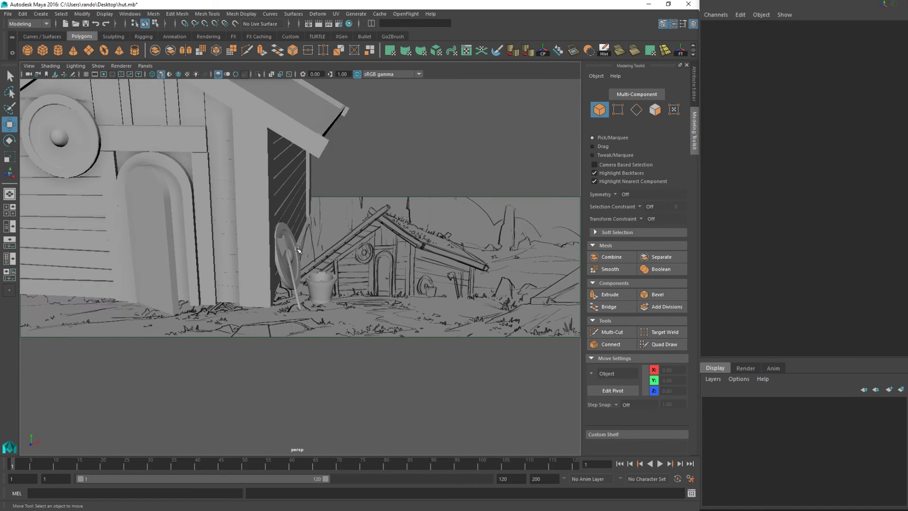
pyautogui.scroll(4, 297, 251)
pyautogui.click(293, 251)
pyautogui.scroll(2, 297, 248)
pyautogui.moveTo(304, 231); pyautogui.dragTo(310, 232)
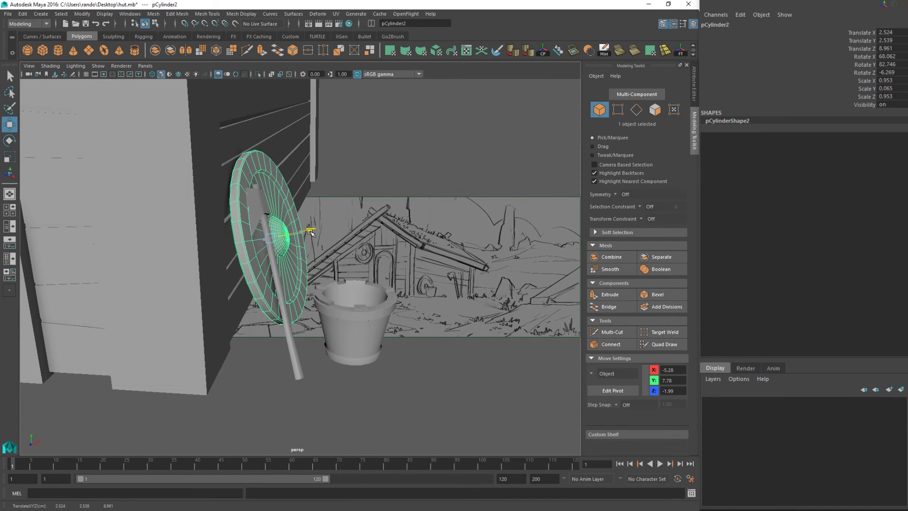
# Reposition the axe in front of the leaning shield, to about X -9.035, Y 0.563, Z 3.999.
pyautogui.click(269, 227)
pyautogui.moveTo(295, 188)
pyautogui.mouseDown()
pyautogui.moveTo(283, 200)
pyautogui.moveTo(287, 173)
pyautogui.moveTo(168, 256)
pyautogui.moveTo(292, 205)
pyautogui.mouseUp()
pyautogui.press('e')
pyautogui.scroll(-5, 412, 324)
pyautogui.keyDown('alt'); pyautogui.moveTo(411, 325); pyautogui.dragTo(379, 370); pyautogui.keyUp('alt')
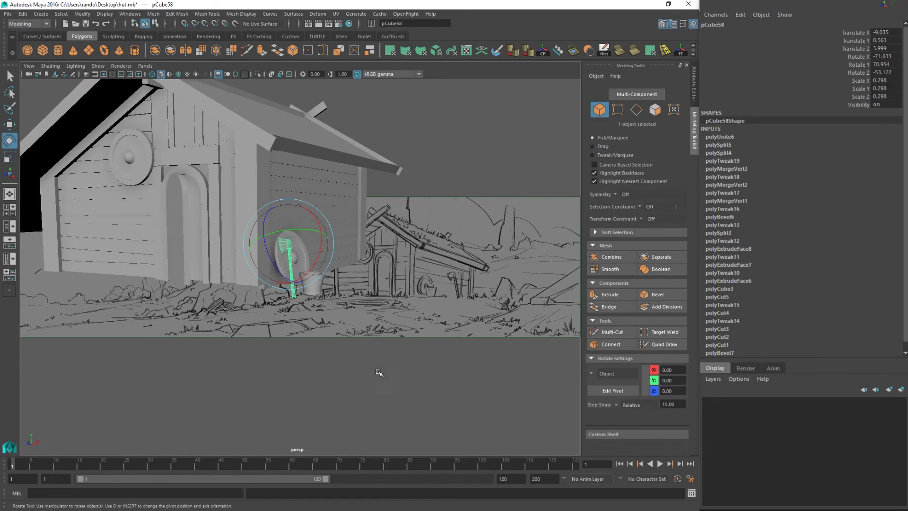
pyautogui.click(379, 371)
# Move the two bottom-left vertices of the wide middle gable plank above the door along X to about -1.74.
pyautogui.scroll(-5, 374, 319)
pyautogui.keyDown('alt'); pyautogui.moveTo(327, 263); pyautogui.dragTo(283, 267); pyautogui.keyUp('alt')
pyautogui.scroll(6, 246, 225)
pyautogui.keyDown('alt'); pyautogui.moveTo(246, 225); pyautogui.dragTo(304, 260); pyautogui.keyUp('alt')
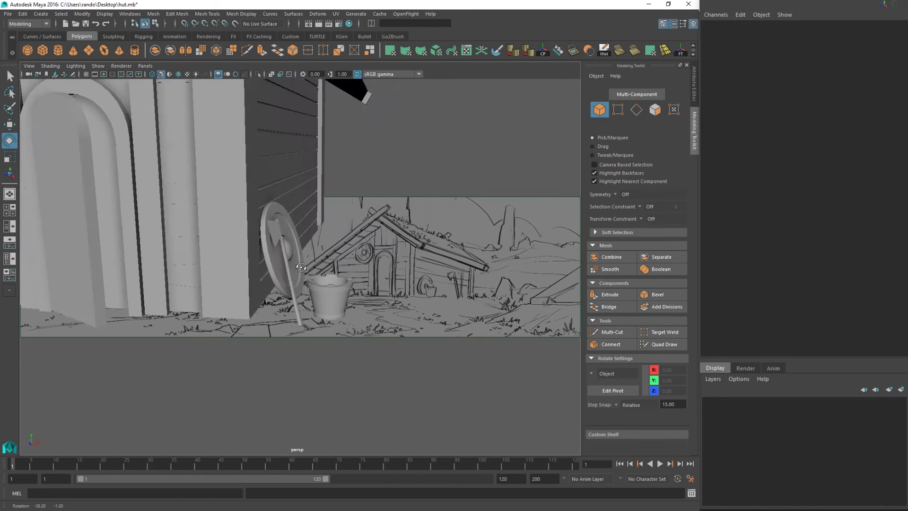
pyautogui.scroll(-4, 241, 246)
pyautogui.keyDown('alt'); pyautogui.moveTo(242, 246); pyautogui.dragTo(372, 331, button='middle'); pyautogui.keyUp('alt')
pyautogui.click(339, 223)
pyautogui.press('f')
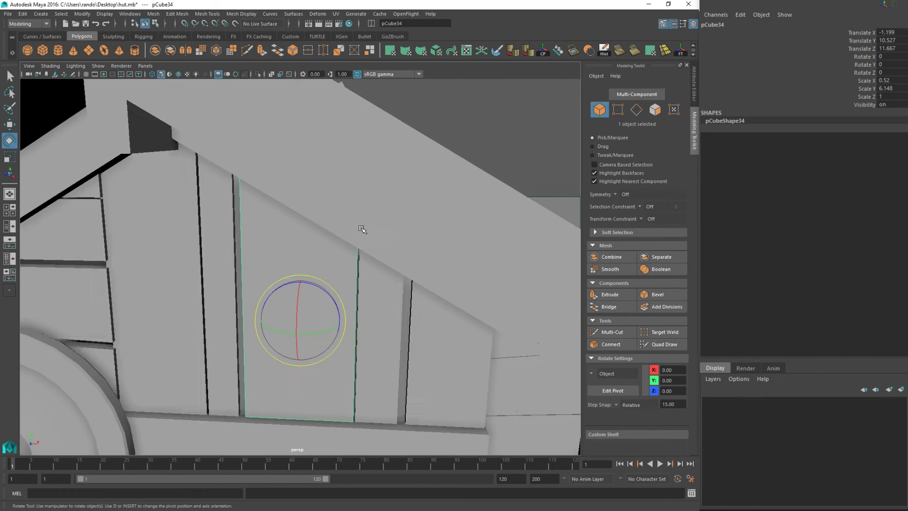
pyautogui.keyDown('alt'); pyautogui.moveTo(364, 186); pyautogui.dragTo(372, 173); pyautogui.keyUp('alt')
pyautogui.scroll(-3, 372, 172)
pyautogui.moveTo(263, 250); pyautogui.dragTo(223, 258, button='right')
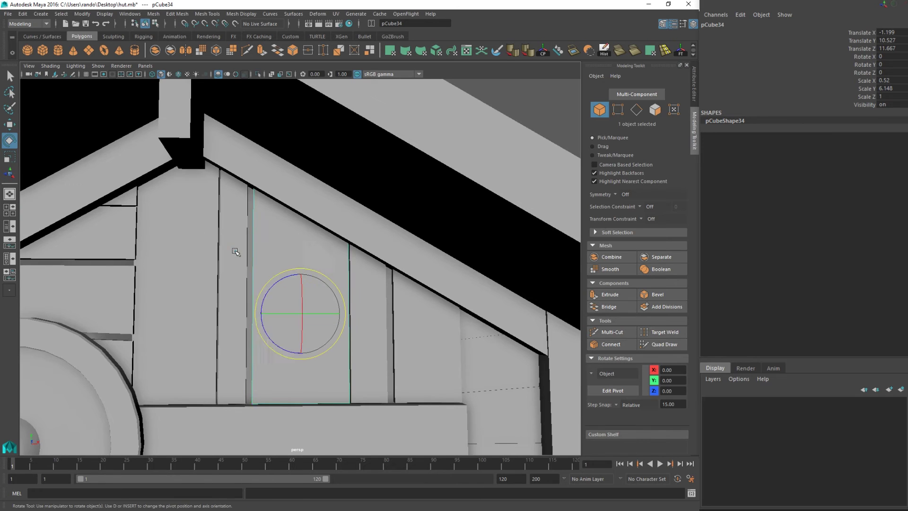
pyautogui.moveTo(223, 359); pyautogui.dragTo(291, 401)
pyautogui.press('w')
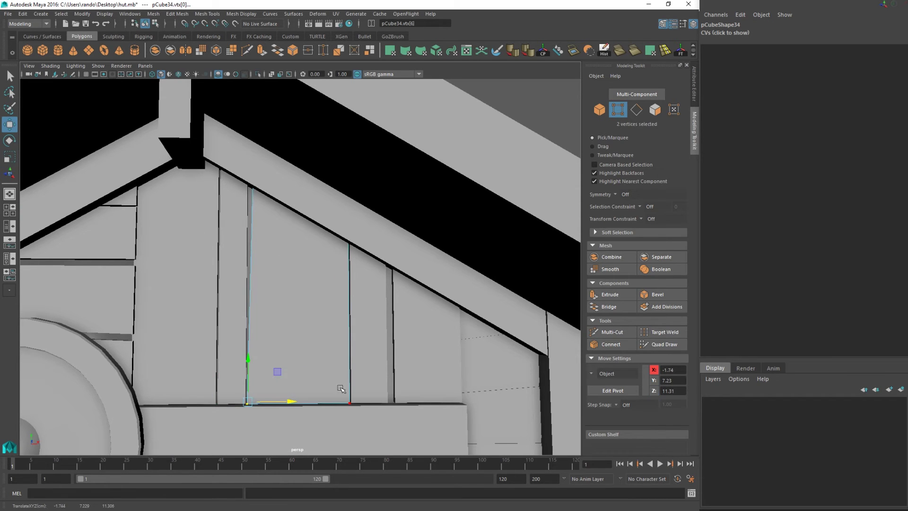
# Move the two bottom-right vertices of the adjacent narrow gable plank along X to about -0.28, slanting its side.
pyautogui.click(381, 350)
pyautogui.moveTo(374, 361); pyautogui.dragTo(332, 262, button='right')
pyautogui.moveTo(371, 384); pyautogui.dragTo(430, 401)
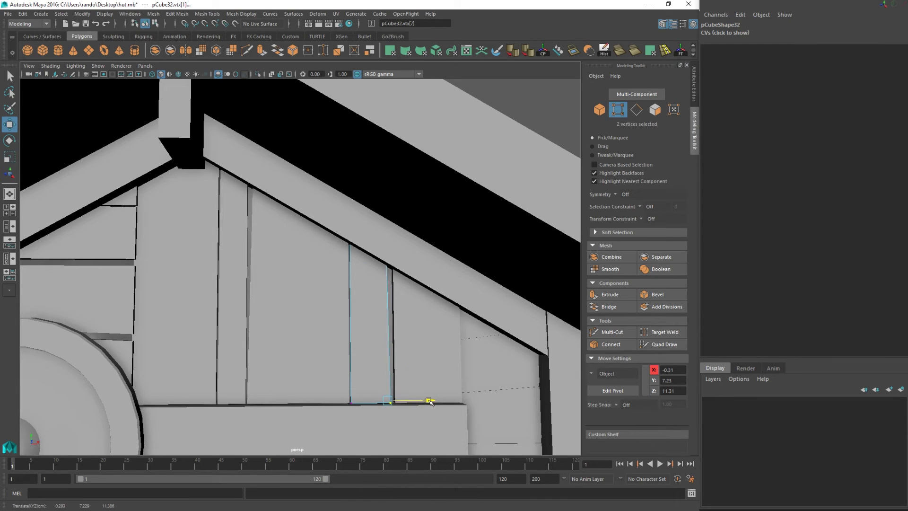
# Move the two top-right vertices of the wide gable plank nearest the mounted shield along X to about -2.02.
pyautogui.click(193, 227)
pyautogui.rightClick(193, 227)
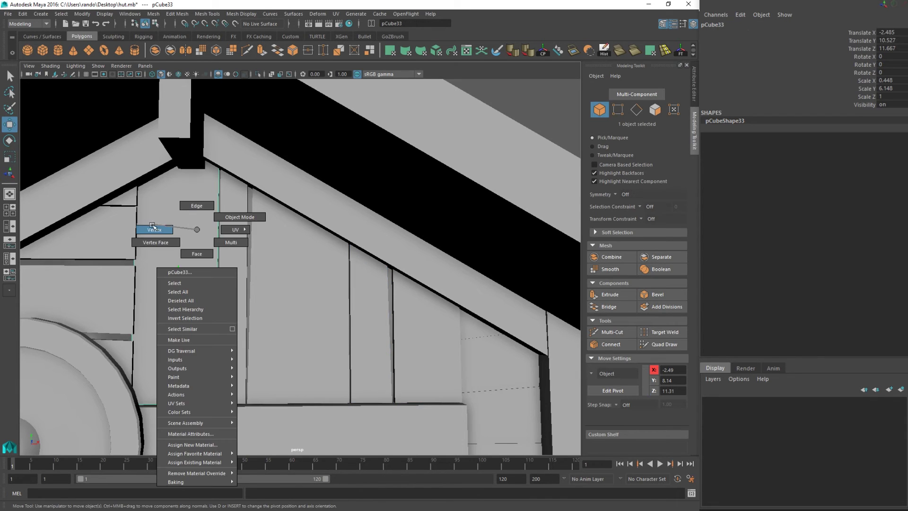
pyautogui.moveTo(153, 225); pyautogui.dragTo(152, 226, button='right')
pyautogui.moveTo(194, 225); pyautogui.dragTo(301, 94)
pyautogui.moveTo(263, 137); pyautogui.dragTo(265, 137)
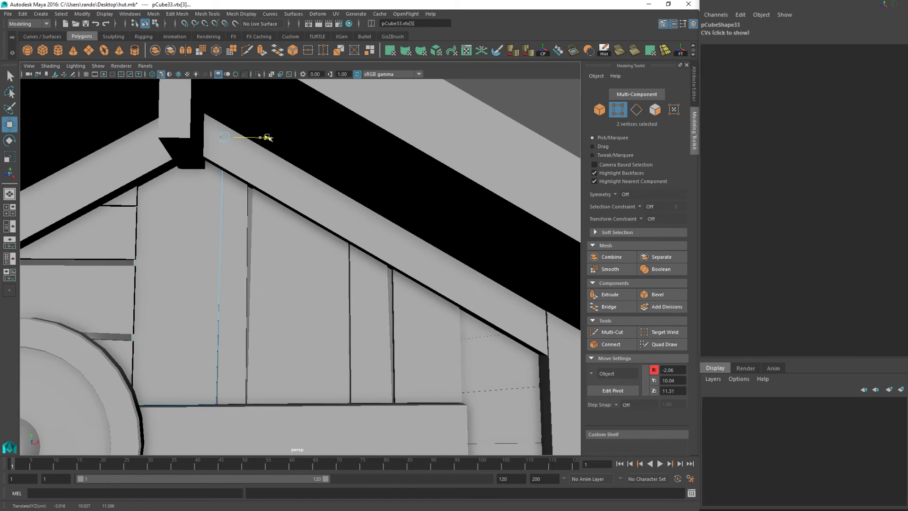
# Shift the four selected upper vertices of the narrow plank below the roof peak along X to about -1.86.
pyautogui.click(239, 218)
pyautogui.moveTo(241, 213); pyautogui.dragTo(203, 207, button='right')
pyautogui.moveTo(201, 208); pyautogui.dragTo(274, 83)
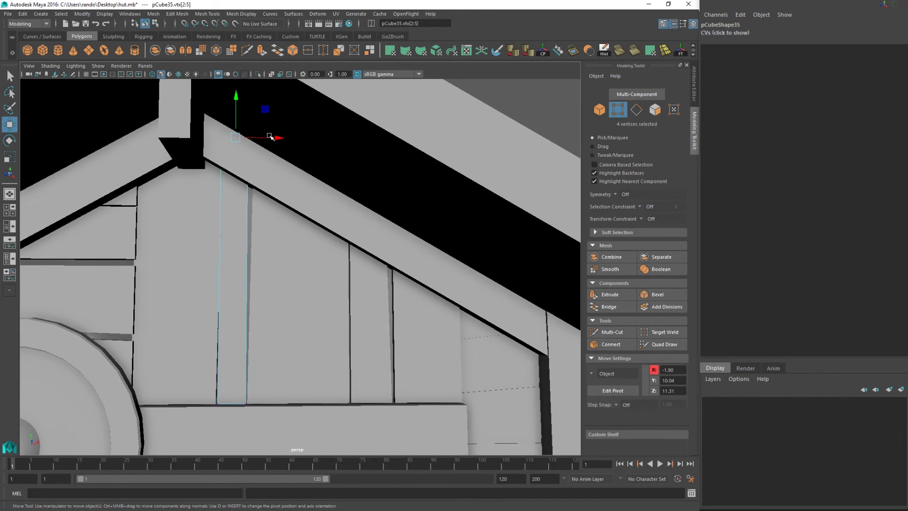
pyautogui.moveTo(279, 138); pyautogui.dragTo(282, 138)
# Pull the right-hand narrow gable plank out to Translate Z 11.699 and the wide plank near the mounted shield to 11.715.
pyautogui.scroll(-6, 312, 288)
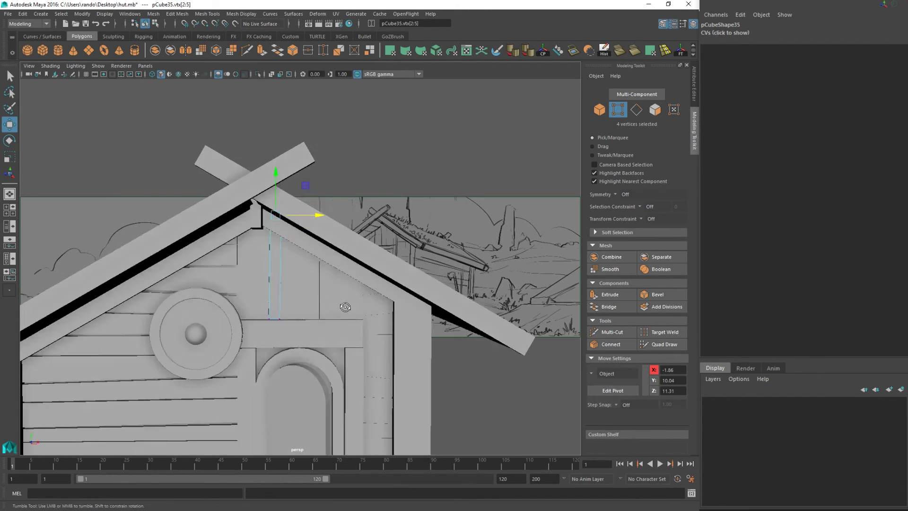
pyautogui.keyDown('alt'); pyautogui.moveTo(345, 306); pyautogui.dragTo(325, 300); pyautogui.keyUp('alt')
pyautogui.press('q')
pyautogui.moveTo(311, 249); pyautogui.dragTo(353, 237, button='right')
pyautogui.click(330, 294)
pyautogui.scroll(5, 330, 294)
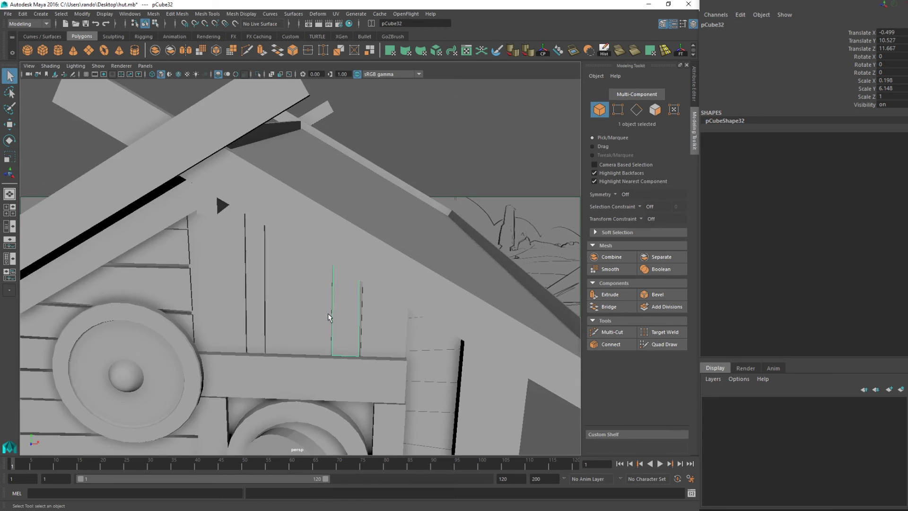
pyautogui.press('w')
pyautogui.keyDown('alt'); pyautogui.moveTo(328, 313); pyautogui.dragTo(367, 301); pyautogui.keyUp('alt')
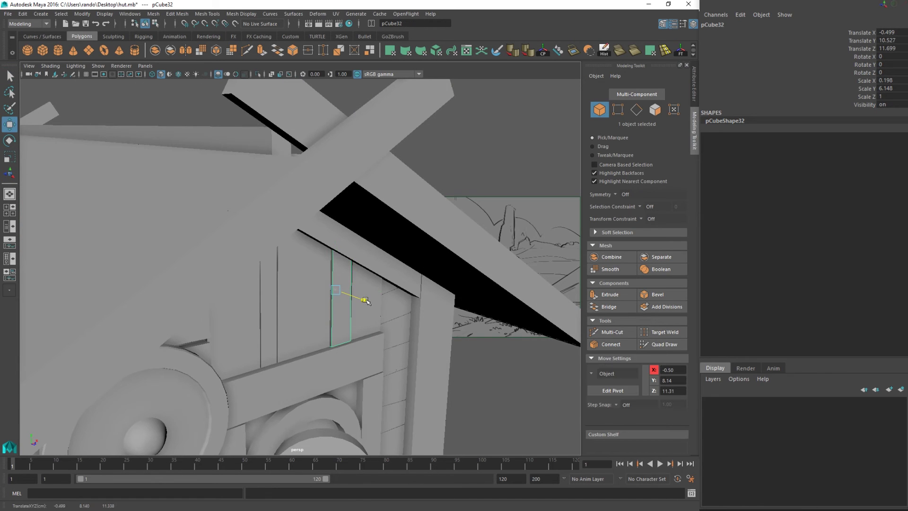
pyautogui.click(272, 327)
pyautogui.moveTo(253, 326); pyautogui.dragTo(256, 327)
# Select alternating plank faces on the front wall left of the door, and offset a single plank face below the shield to about Z 11.45.
pyautogui.scroll(-5, 293, 355)
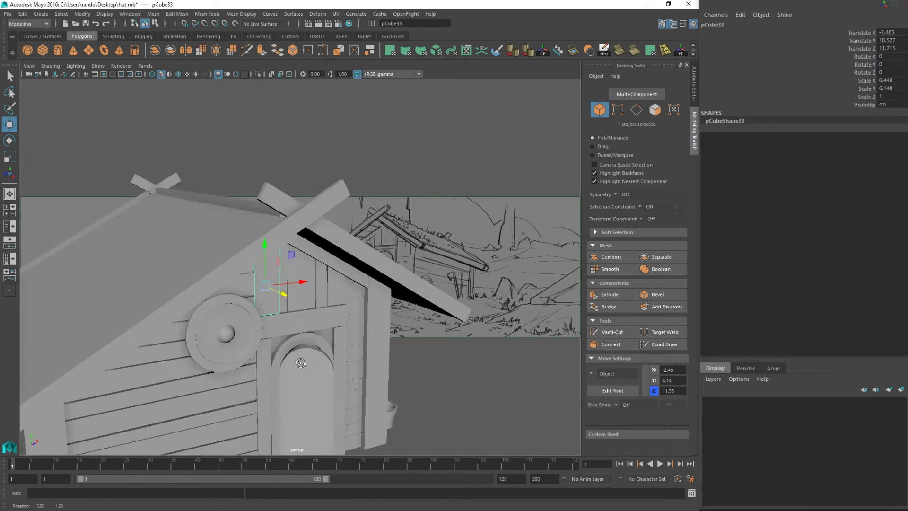
pyautogui.keyDown('alt'); pyautogui.moveTo(300, 364); pyautogui.dragTo(265, 349); pyautogui.keyUp('alt')
pyautogui.keyDown('alt'); pyautogui.moveTo(265, 349); pyautogui.dragTo(365, 286, button='middle'); pyautogui.keyUp('alt')
pyautogui.click(275, 331)
pyautogui.moveTo(270, 323); pyautogui.dragTo(268, 277, button='right')
pyautogui.click(259, 327)
pyautogui.keyDown('shift'); pyautogui.click(258, 376); pyautogui.keyUp('shift')
pyautogui.keyDown('shift'); pyautogui.click(270, 279); pyautogui.keyUp('shift')
pyautogui.keyDown('alt'); pyautogui.moveTo(271, 284); pyautogui.dragTo(259, 344); pyautogui.keyUp('alt')
pyautogui.scroll(5, 353, 334)
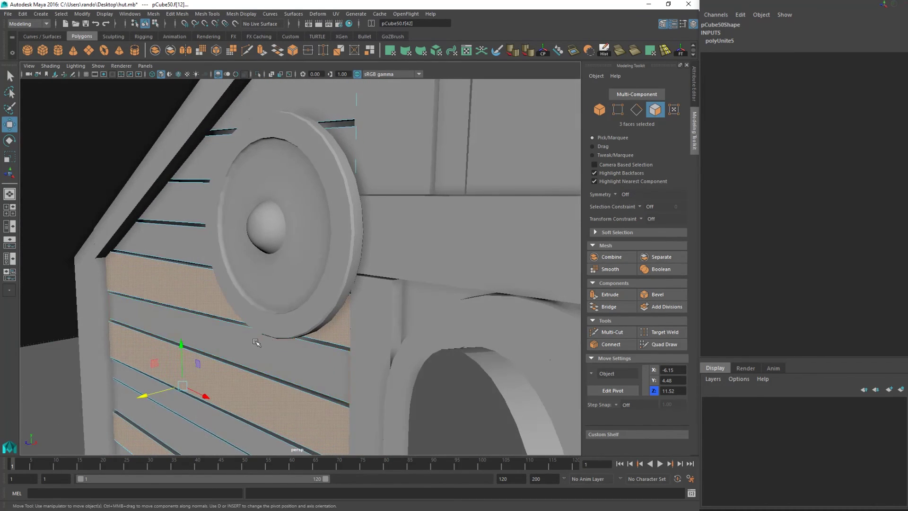
pyautogui.scroll(-4, 258, 343)
pyautogui.click(243, 373)
pyautogui.moveTo(191, 372); pyautogui.dragTo(191, 374)
# Select three spaced plank faces on the hut's side wall and push them slightly inward.
pyautogui.scroll(-5, 284, 331)
pyautogui.keyDown('alt'); pyautogui.moveTo(373, 322); pyautogui.dragTo(329, 325); pyautogui.keyUp('alt')
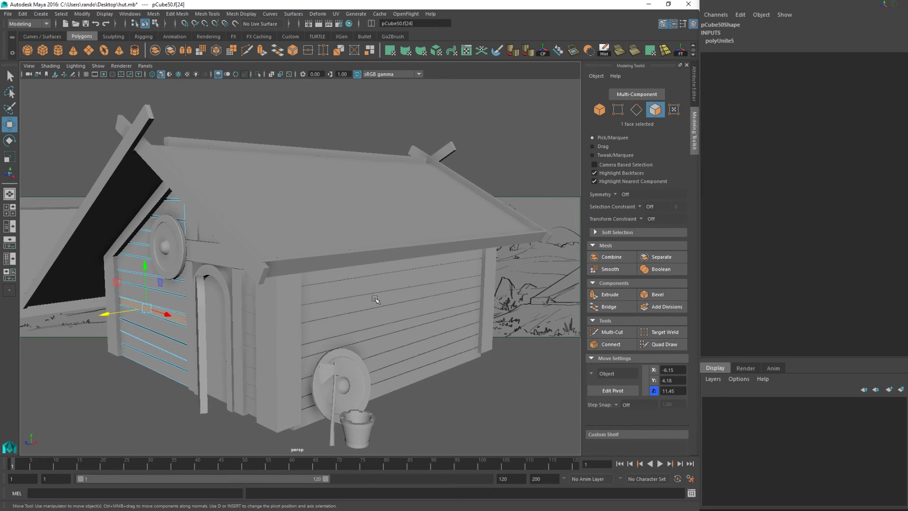
pyautogui.scroll(5, 399, 309)
pyautogui.click(438, 322)
pyautogui.keyDown('alt'); pyautogui.moveTo(438, 322); pyautogui.dragTo(391, 306); pyautogui.keyUp('alt')
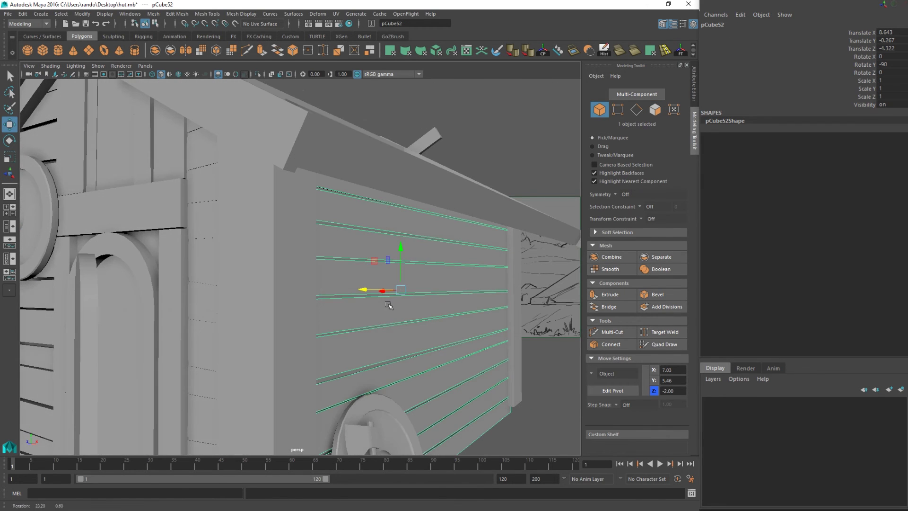
pyautogui.moveTo(399, 249); pyautogui.dragTo(397, 276, button='right')
pyautogui.press('F11')
pyautogui.click(397, 277)
pyautogui.keyDown('shift'); pyautogui.click(440, 331); pyautogui.keyUp('shift')
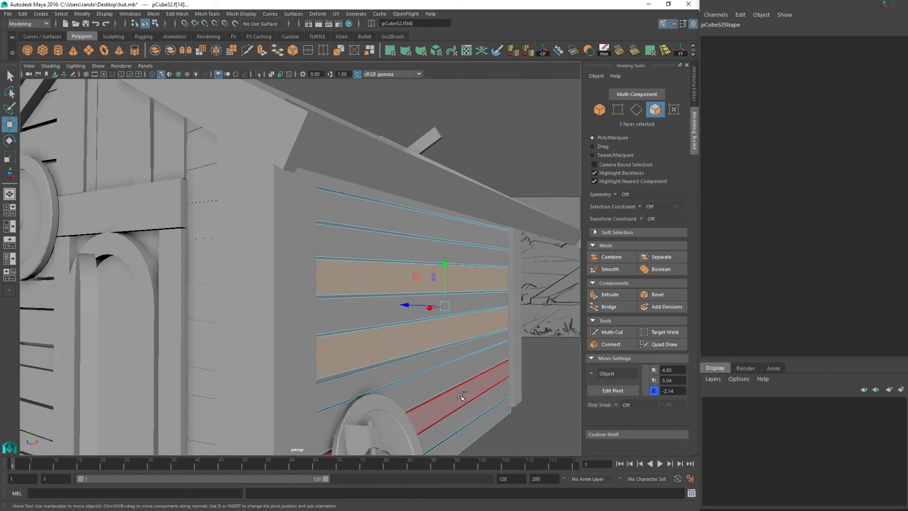
pyautogui.keyDown('shift'); pyautogui.click(454, 400); pyautogui.keyUp('shift')
pyautogui.moveTo(408, 337); pyautogui.dragTo(405, 337)
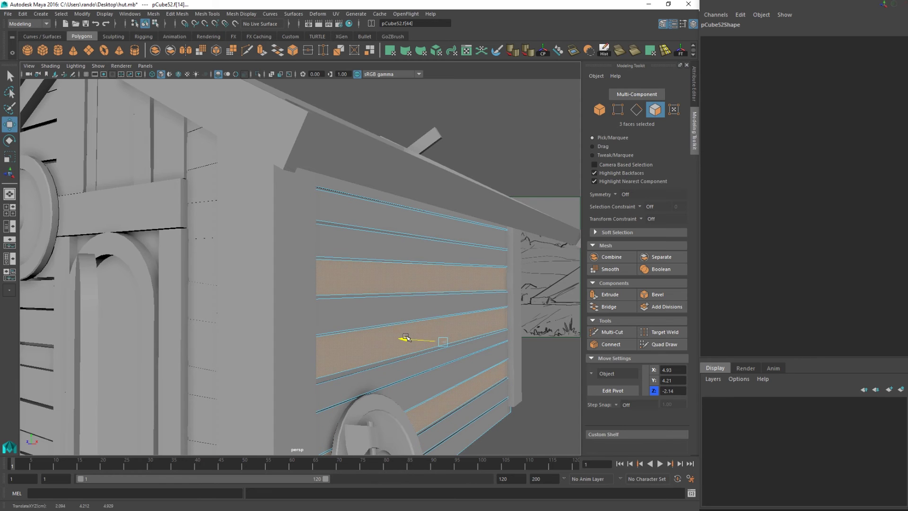
# Pull two other side wall plank faces slightly outward, offset one upper plank face, and return to object selection.
pyautogui.click(456, 369)
pyautogui.keyDown('shift'); pyautogui.click(461, 307); pyautogui.keyUp('shift')
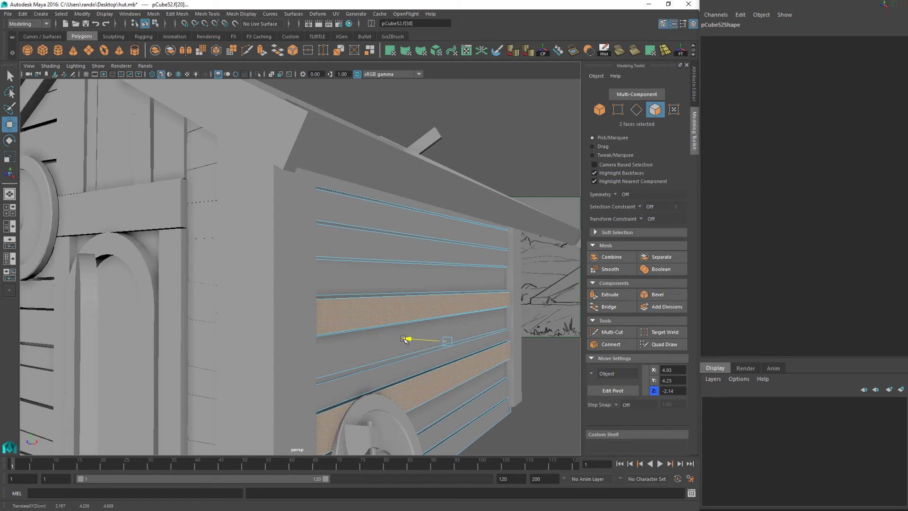
pyautogui.click(406, 253)
pyautogui.press('q')
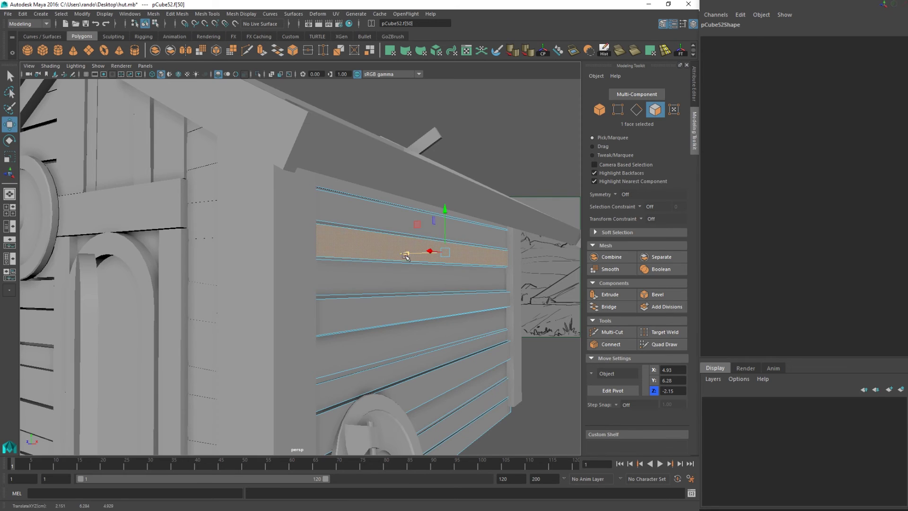
pyautogui.scroll(-8, 405, 253)
pyautogui.moveTo(370, 250); pyautogui.dragTo(412, 238, button='right')
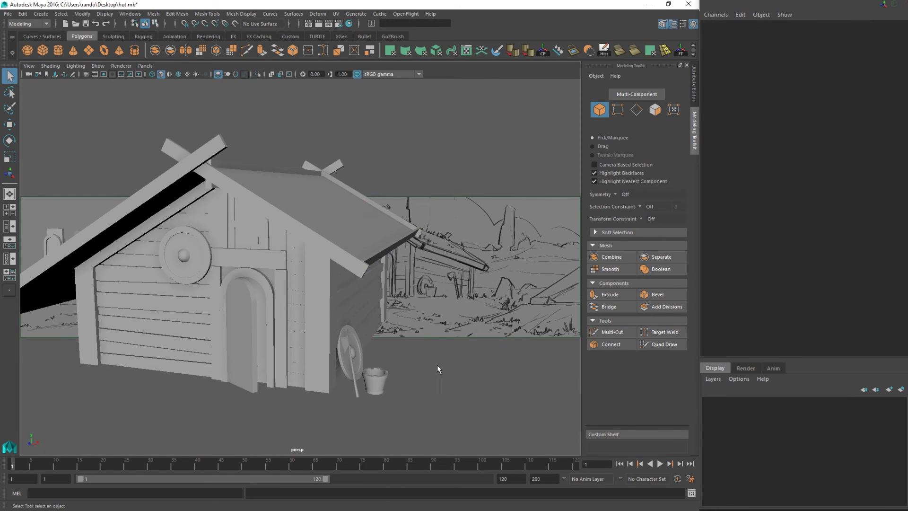
# Pull the front wall plank face just below the mounted shield outward along Z to about 11.547.
pyautogui.keyDown('alt'); pyautogui.moveTo(437, 365); pyautogui.dragTo(364, 296); pyautogui.keyUp('alt')
pyautogui.click(364, 291)
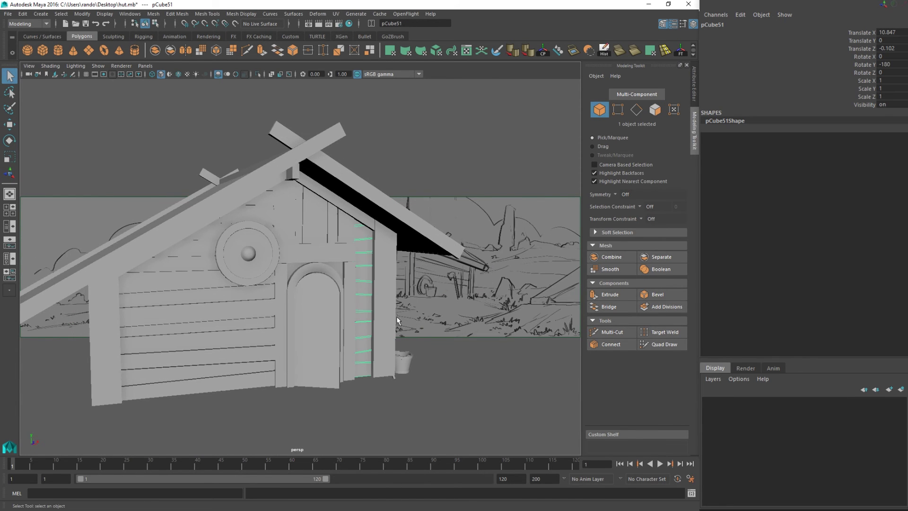
pyautogui.moveTo(184, 310)
pyautogui.keyDown('alt'); pyautogui.mouseDown()
pyautogui.moveTo(107, 316)
pyautogui.moveTo(180, 303)
pyautogui.mouseUp(); pyautogui.keyUp('alt')
pyautogui.scroll(5, 118, 304)
pyautogui.click(171, 284)
pyautogui.moveTo(171, 249); pyautogui.dragTo(175, 275, button='right')
pyautogui.click(217, 292)
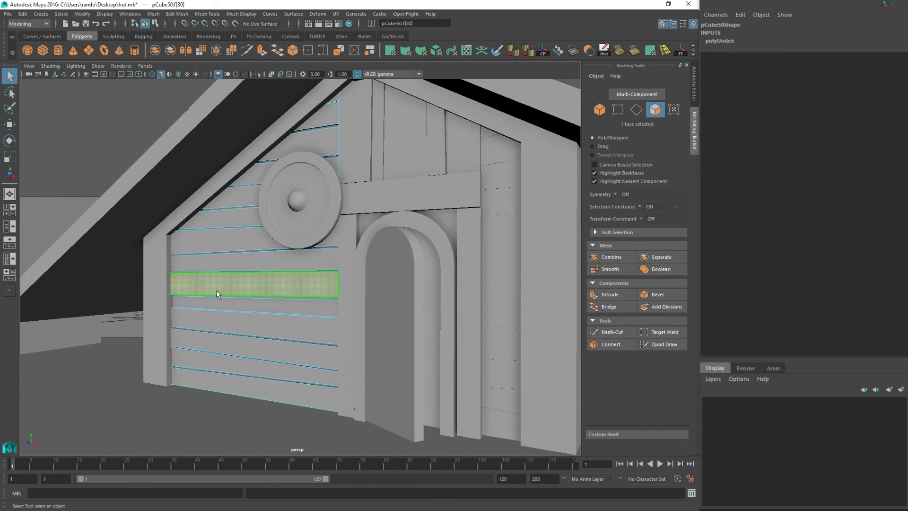
pyautogui.press('f')
pyautogui.press('w')
pyautogui.scroll(-5, 227, 289)
pyautogui.moveTo(266, 269); pyautogui.dragTo(265, 267)
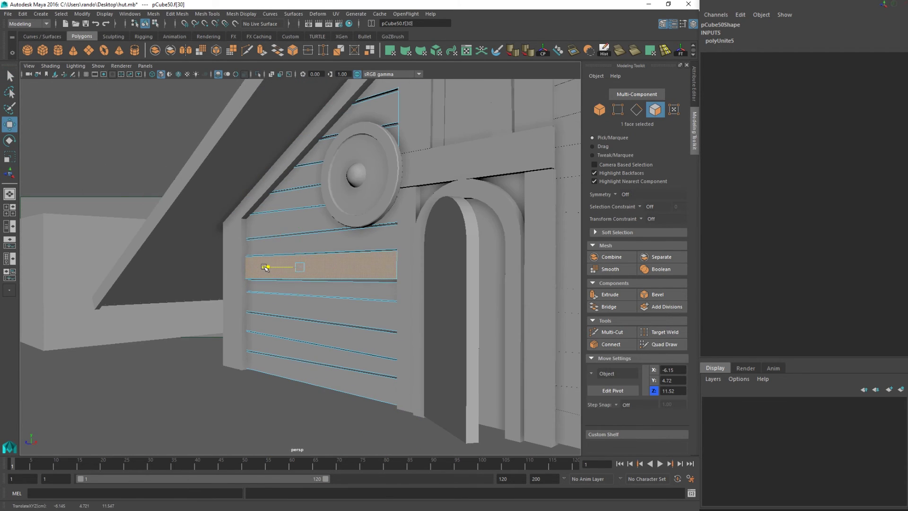
# Select four spaced plank faces on the narrow front wall strip right of the door and pull them slightly outward to about Z -11.46.
pyautogui.scroll(-4, 459, 282)
pyautogui.keyDown('alt'); pyautogui.moveTo(459, 282); pyautogui.dragTo(489, 270); pyautogui.keyUp('alt')
pyautogui.click(490, 263)
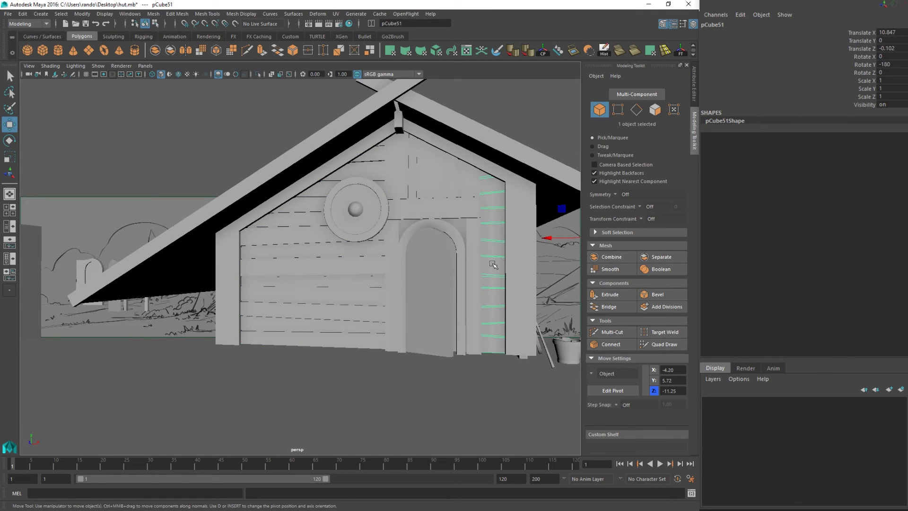
pyautogui.press('F11')
pyautogui.click(493, 265)
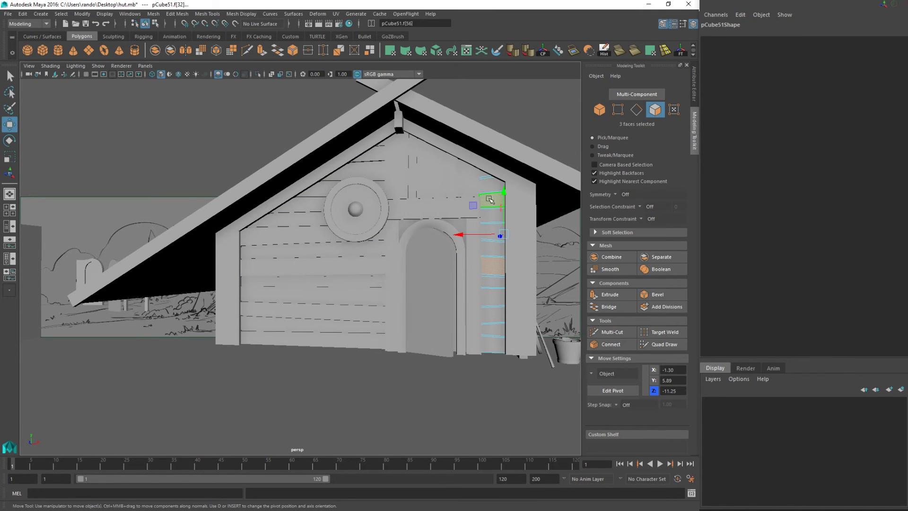
pyautogui.keyDown('shift'); pyautogui.click(494, 281); pyautogui.keyUp('shift')
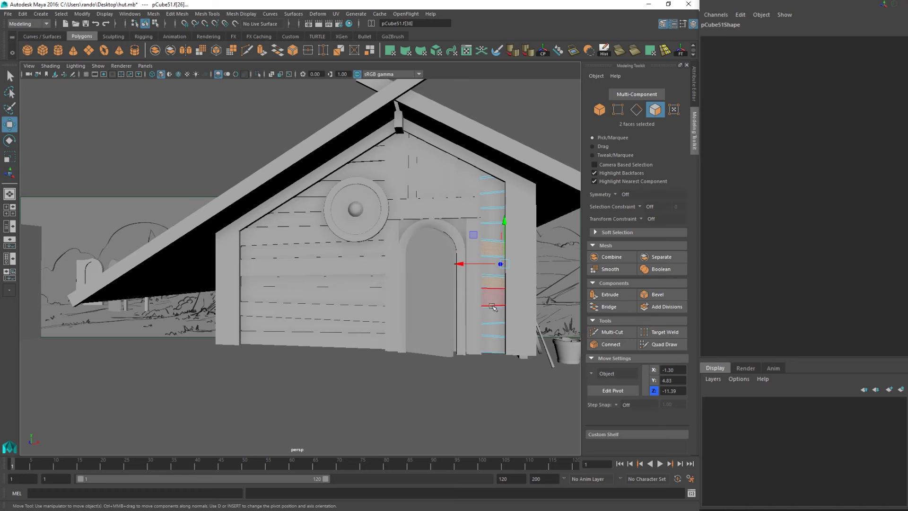
pyautogui.keyDown('shift'); pyautogui.click(492, 298); pyautogui.keyUp('shift')
pyautogui.keyDown('shift'); pyautogui.click(494, 328); pyautogui.keyUp('shift')
pyautogui.press('f')
pyautogui.keyDown('alt'); pyautogui.moveTo(391, 268); pyautogui.dragTo(284, 272); pyautogui.keyUp('alt')
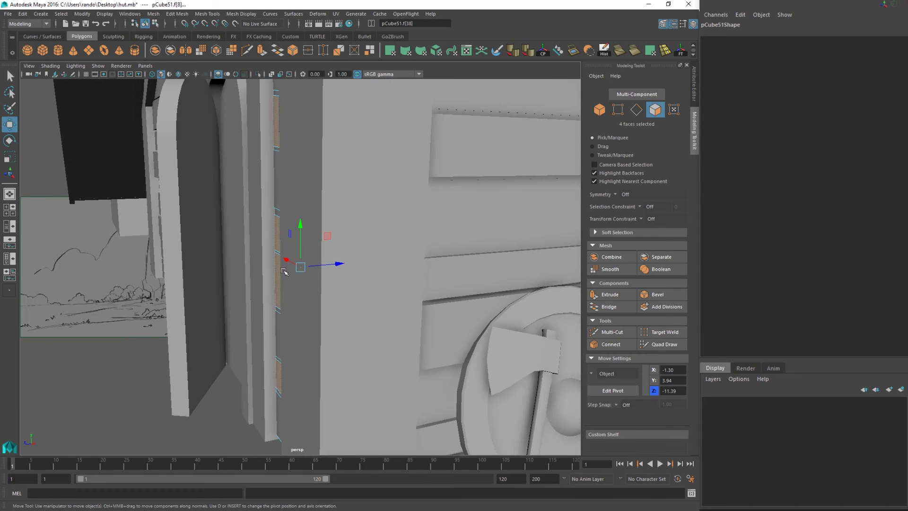
pyautogui.moveTo(338, 264); pyautogui.dragTo(334, 267)
pyautogui.keyDown('alt'); pyautogui.moveTo(331, 269); pyautogui.dragTo(294, 267, button='right'); pyautogui.keyUp('alt')
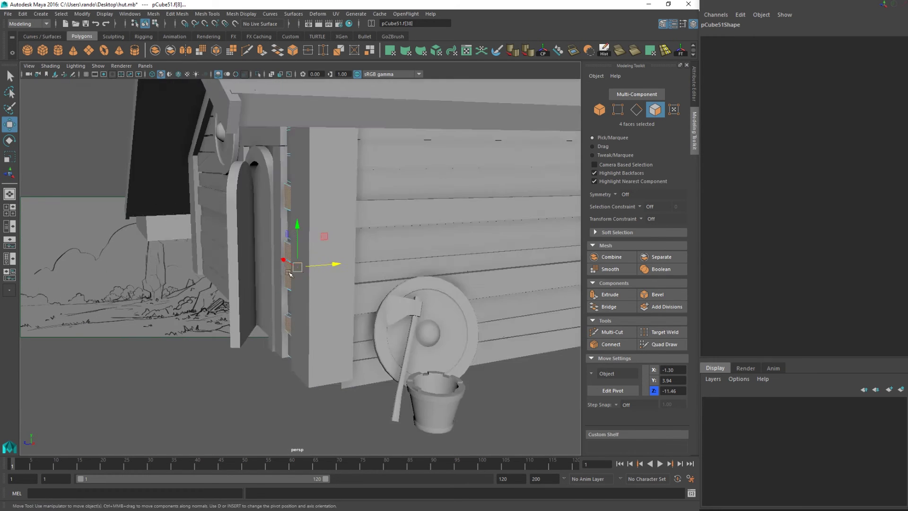
# Return to object selection and save the hut scene.
pyautogui.keyDown('alt'); pyautogui.moveTo(289, 267); pyautogui.dragTo(334, 213); pyautogui.keyUp('alt')
pyautogui.press('q')
pyautogui.moveTo(334, 213); pyautogui.dragTo(326, 284, button='right')
pyautogui.keyDown('alt'); pyautogui.moveTo(326, 414); pyautogui.dragTo(303, 271); pyautogui.keyUp('alt')
pyautogui.keyDown('alt'); pyautogui.moveTo(323, 323); pyautogui.dragTo(405, 304); pyautogui.keyUp('alt')
pyautogui.hotkey('ctrl', 's')
# Try to cut the arched door piece with the Multi-Cut tool, then go back to object selection.
pyautogui.keyDown('alt'); pyautogui.moveTo(394, 286); pyautogui.dragTo(268, 254, button='middle'); pyautogui.keyUp('alt')
pyautogui.click(306, 322)
pyautogui.scroll(3, 305, 317)
pyautogui.keyDown('alt'); pyautogui.moveTo(243, 330); pyautogui.dragTo(240, 317); pyautogui.keyUp('alt')
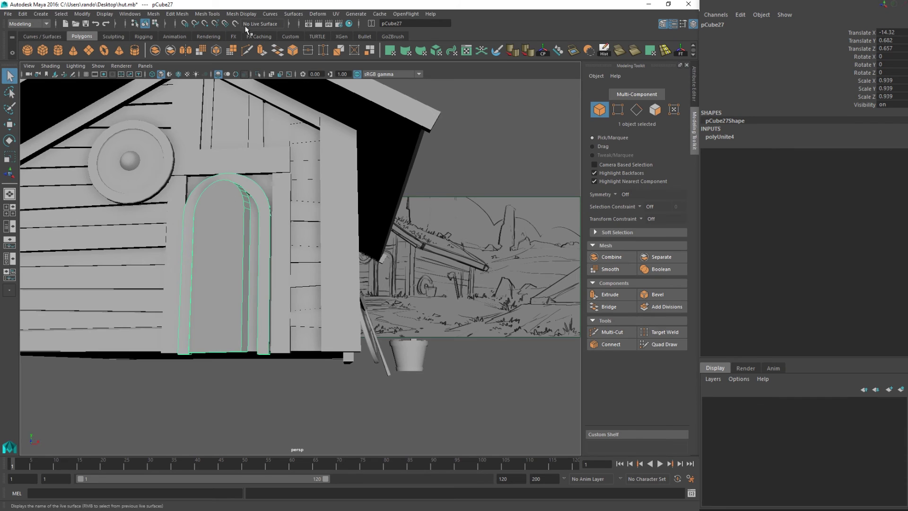
pyautogui.hotkey('ctrl', 'shift', 'x')
pyautogui.keyDown('ctrl'); pyautogui.click(243, 334); pyautogui.keyUp('ctrl')
pyautogui.press('q')
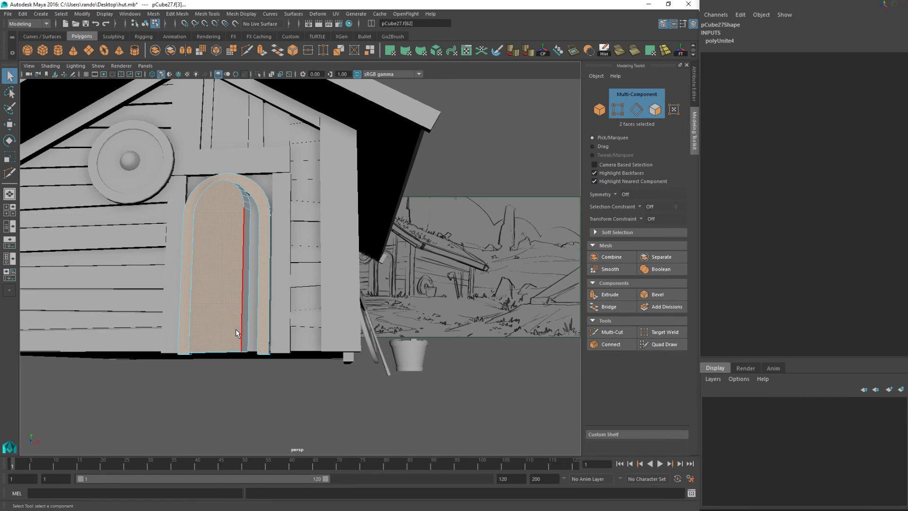
pyautogui.moveTo(270, 262); pyautogui.dragTo(279, 223, button='right')
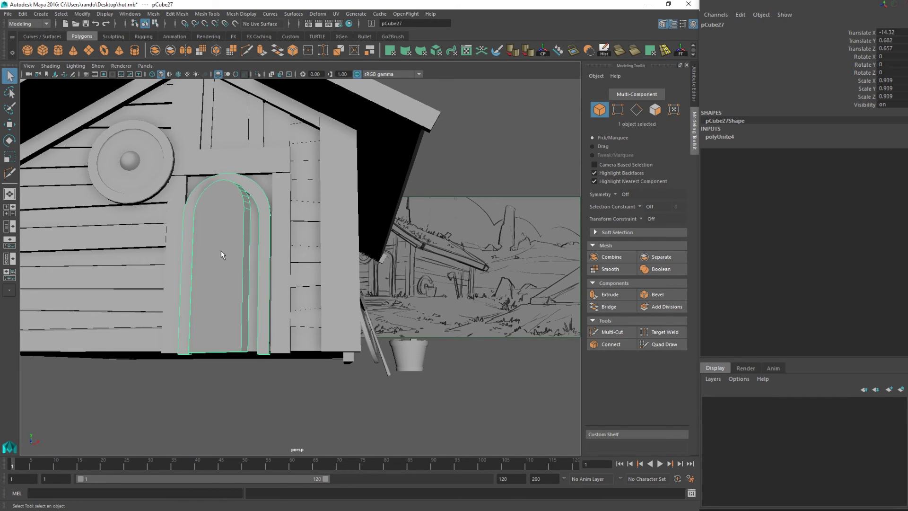
# Try a Poke Face on the front face of the arched door frame and undo it.
pyautogui.keyDown('alt'); pyautogui.moveTo(220, 251); pyautogui.dragTo(256, 264); pyautogui.keyUp('alt')
pyautogui.moveTo(256, 265); pyautogui.dragTo(246, 271, button='right')
pyautogui.click(256, 259)
pyautogui.click(270, 239)
pyautogui.keyDown('shift'); pyautogui.rightClick(271, 238); pyautogui.keyUp('shift')
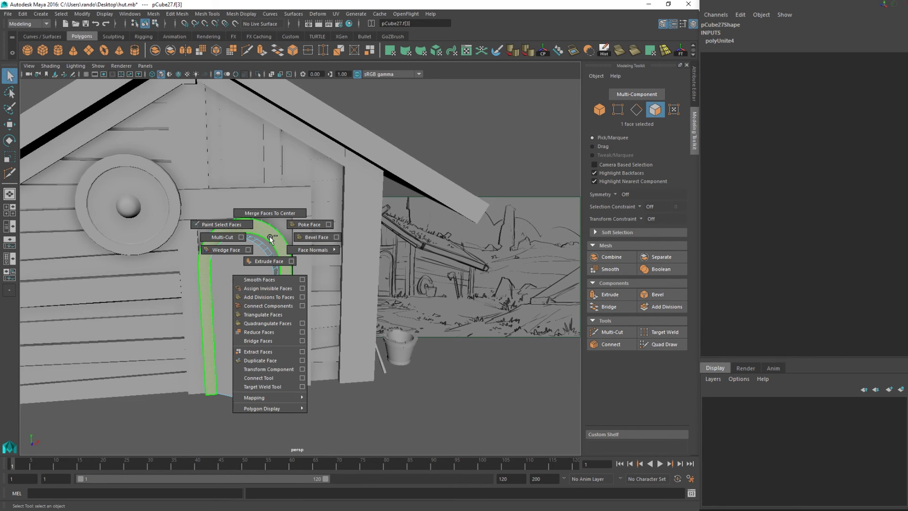
pyautogui.click(298, 225)
pyautogui.keyDown('alt'); pyautogui.moveTo(308, 318); pyautogui.dragTo(276, 302); pyautogui.keyUp('alt')
pyautogui.hotkey('ctrl', 'z')
# Try a Poke Face on the door's large front face, undo it and return to object selection.
pyautogui.click(264, 286)
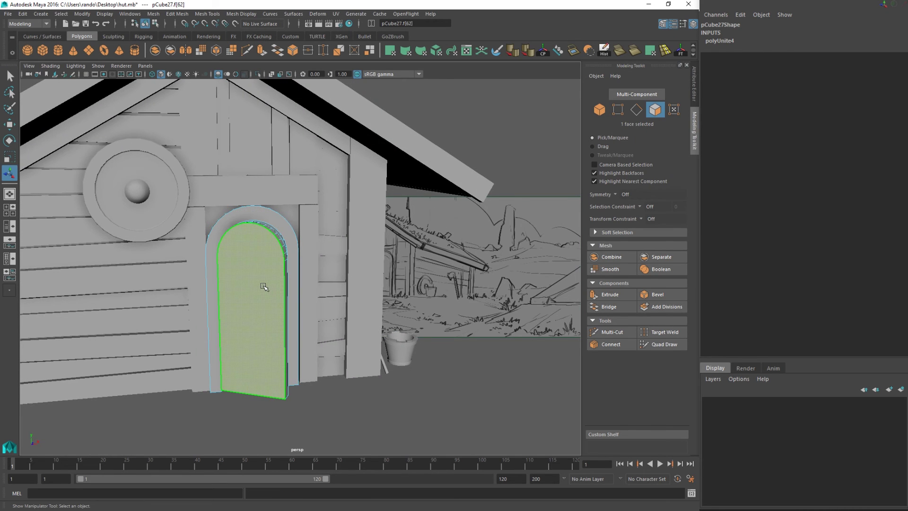
pyautogui.keyDown('shift'); pyautogui.click(265, 284); pyautogui.keyUp('shift')
pyautogui.keyDown('shift'); pyautogui.rightClick(263, 284); pyautogui.keyUp('shift')
pyautogui.hotkey('ctrl', 'z')
pyautogui.keyDown('shift'); pyautogui.moveTo(256, 283); pyautogui.dragTo(301, 271, button='right'); pyautogui.keyUp('shift')
pyautogui.click(356, 416)
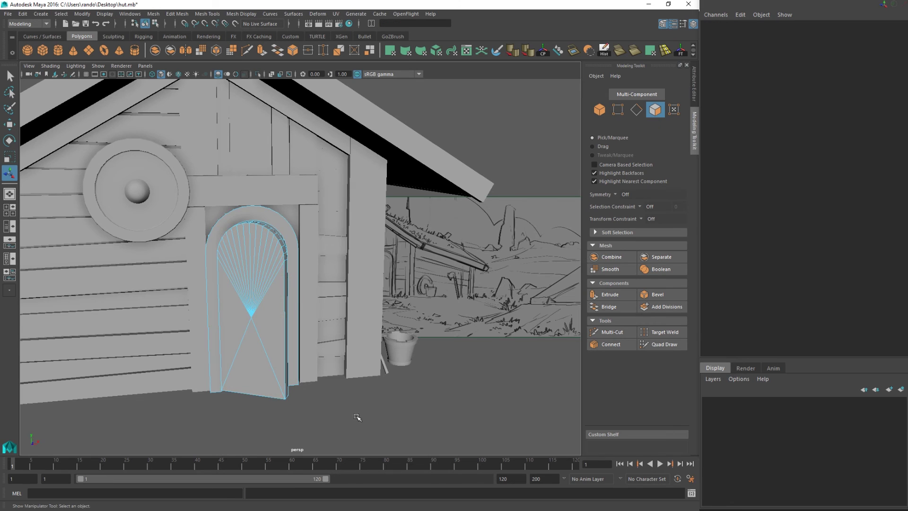
pyautogui.keyDown('alt'); pyautogui.moveTo(312, 348); pyautogui.dragTo(224, 274); pyautogui.keyUp('alt')
pyautogui.hotkey('ctrl', 'z')
pyautogui.hotkey('ctrl', 'z')
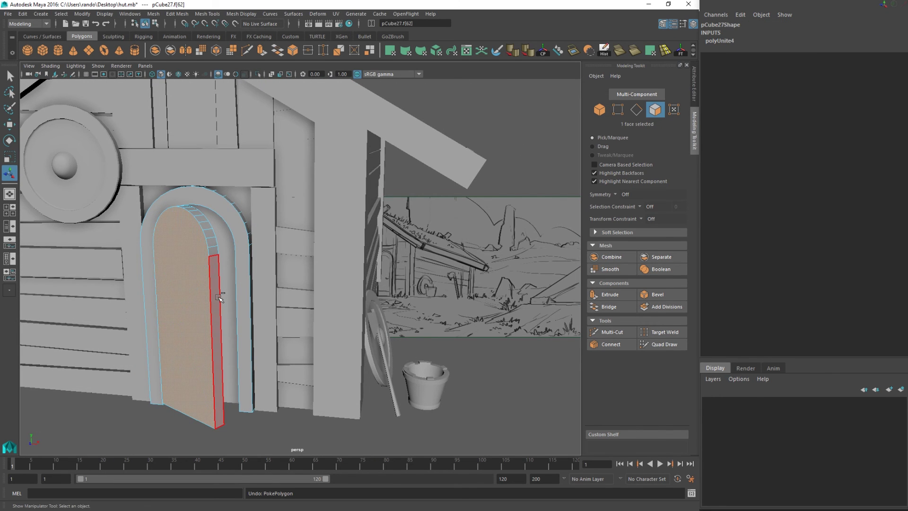
pyautogui.press('q')
pyautogui.moveTo(197, 249); pyautogui.dragTo(222, 239, button='right')
pyautogui.scroll(-5, 231, 289)
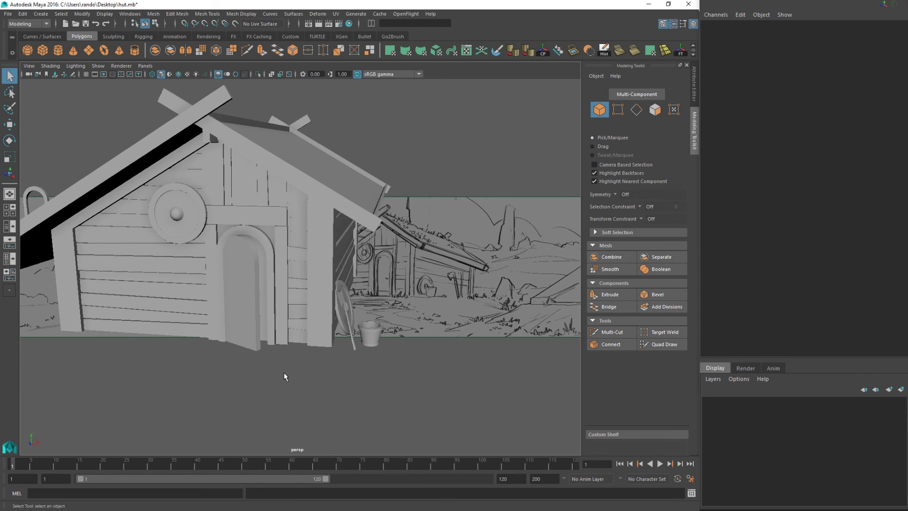
# Select the shield and axe leaning against the side wall, nudge them together slightly, and deselect them.
pyautogui.moveTo(380, 343)
pyautogui.keyDown('alt'); pyautogui.mouseDown()
pyautogui.moveTo(358, 332)
pyautogui.moveTo(362, 340)
pyautogui.mouseUp(); pyautogui.keyUp('alt')
pyautogui.scroll(5, 355, 338)
pyautogui.click(366, 306)
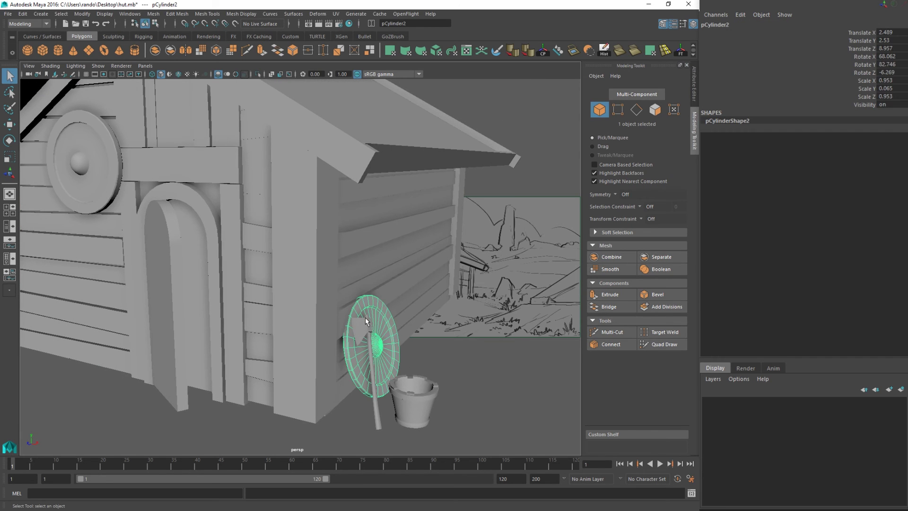
pyautogui.keyDown('shift'); pyautogui.click(368, 331); pyautogui.keyUp('shift')
pyautogui.press('w')
pyautogui.moveTo(370, 325); pyautogui.dragTo(478, 374)
pyautogui.click(492, 379)
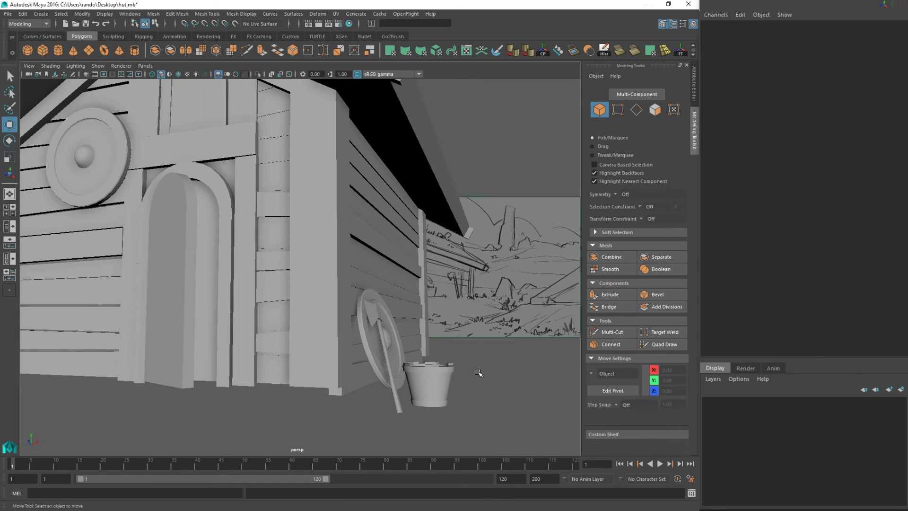
# Move the bucket beside the leaning shield to about X 3.77, Y 1.63, Z 9.55.
pyautogui.keyDown('alt'); pyautogui.moveTo(422, 371); pyautogui.dragTo(397, 331); pyautogui.keyUp('alt')
pyautogui.keyDown('alt'); pyautogui.moveTo(397, 331); pyautogui.dragTo(428, 355, button='right'); pyautogui.keyUp('alt')
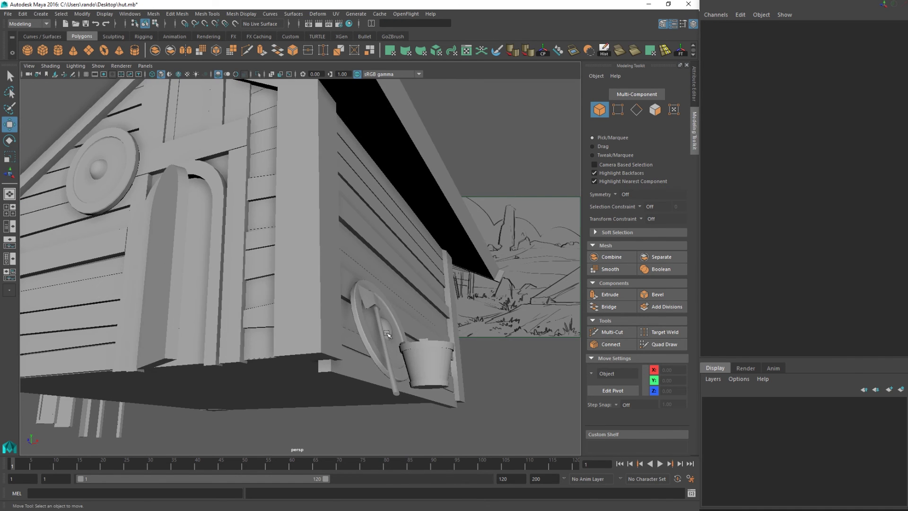
pyautogui.click(427, 361)
pyautogui.keyDown('alt'); pyautogui.moveTo(427, 361); pyautogui.dragTo(427, 385); pyautogui.keyUp('alt')
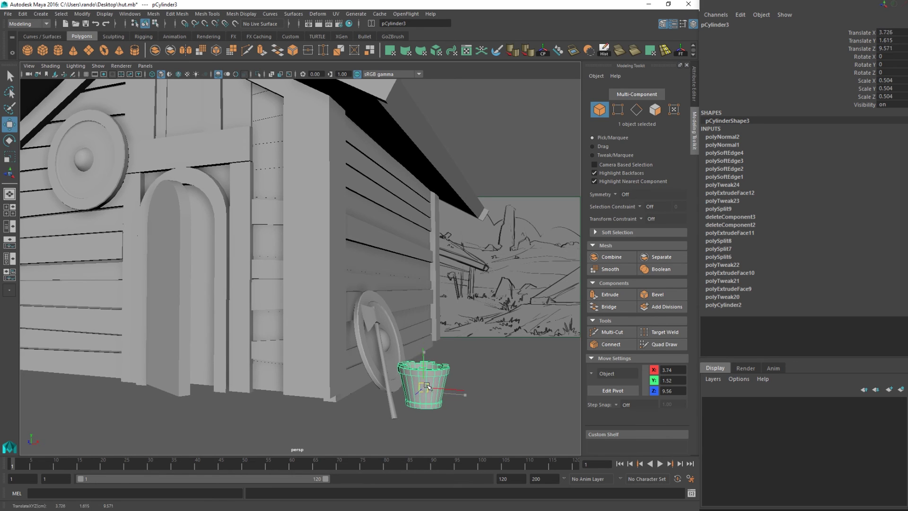
# Duplicate the shield leaning against the side wall and move the copy further along the wall, behind the bucket.
pyautogui.scroll(-6, 413, 363)
pyautogui.keyDown('alt'); pyautogui.moveTo(371, 330); pyautogui.dragTo(356, 397); pyautogui.keyUp('alt')
pyautogui.keyDown('alt'); pyautogui.moveTo(357, 396); pyautogui.dragTo(311, 396, button='middle'); pyautogui.keyUp('alt')
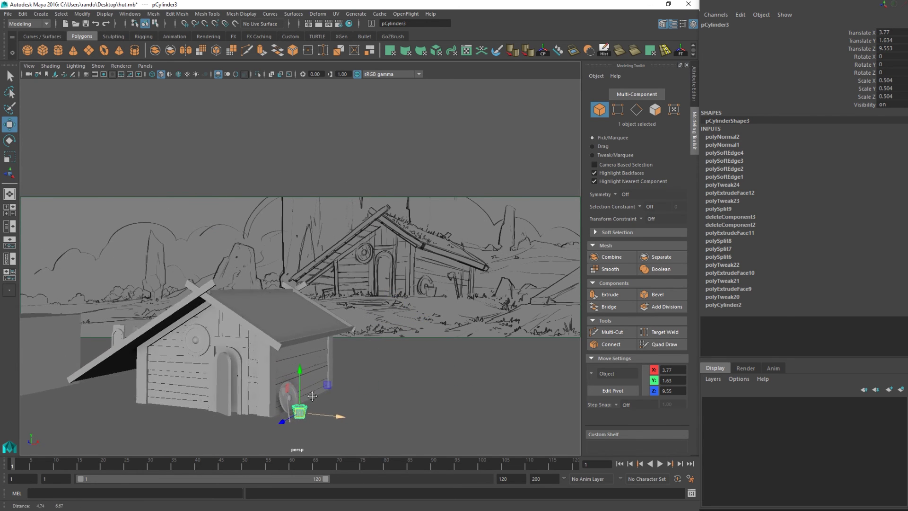
pyautogui.keyDown('alt'); pyautogui.moveTo(311, 397); pyautogui.dragTo(338, 348); pyautogui.keyUp('alt')
pyautogui.keyDown('alt'); pyautogui.moveTo(338, 348); pyautogui.dragTo(352, 372, button='middle'); pyautogui.keyUp('alt')
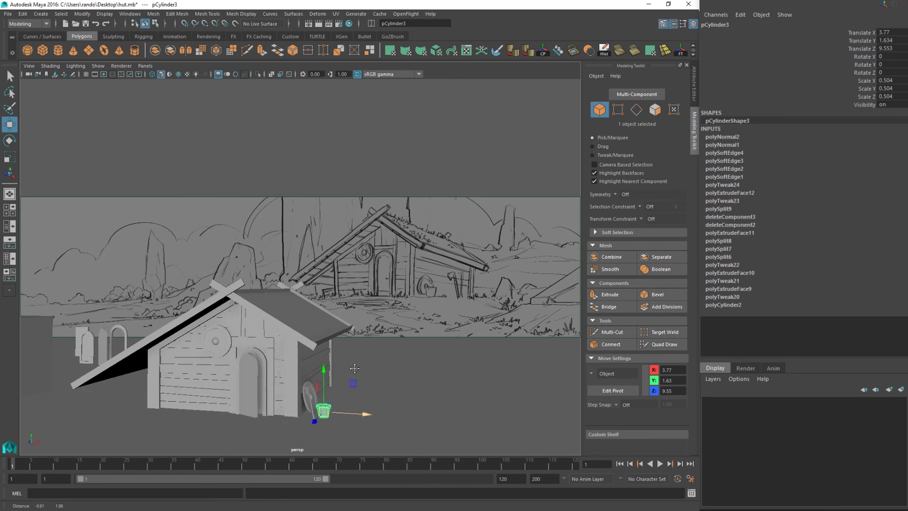
pyautogui.keyDown('alt'); pyautogui.moveTo(352, 373); pyautogui.dragTo(367, 402); pyautogui.keyUp('alt')
pyautogui.scroll(4, 373, 370)
pyautogui.click(318, 407)
pyautogui.press('f')
pyautogui.hotkey('ctrl', 'd')
pyautogui.moveTo(303, 266); pyautogui.dragTo(340, 257)
pyautogui.keyDown('alt'); pyautogui.moveTo(338, 265); pyautogui.dragTo(420, 252); pyautogui.keyUp('alt')
# Rotate and reposition the duplicated shield so it leans at its own angle beside the first one, then deselect it.
pyautogui.press('e')
pyautogui.moveTo(360, 271)
pyautogui.keyDown('alt'); pyautogui.mouseDown()
pyautogui.moveTo(470, 277)
pyautogui.moveTo(246, 280)
pyautogui.moveTo(371, 264)
pyautogui.mouseUp(); pyautogui.keyUp('alt')
pyautogui.press('w')
pyautogui.press('e')
pyautogui.moveTo(275, 303)
pyautogui.keyDown('alt'); pyautogui.mouseDown()
pyautogui.moveTo(376, 286)
pyautogui.moveTo(349, 287)
pyautogui.moveTo(383, 291)
pyautogui.moveTo(330, 304)
pyautogui.moveTo(271, 302)
pyautogui.mouseUp(); pyautogui.keyUp('alt')
pyautogui.press('w')
pyautogui.press('e')
pyautogui.press('w')
pyautogui.scroll(-6, 272, 304)
pyautogui.click(264, 377)
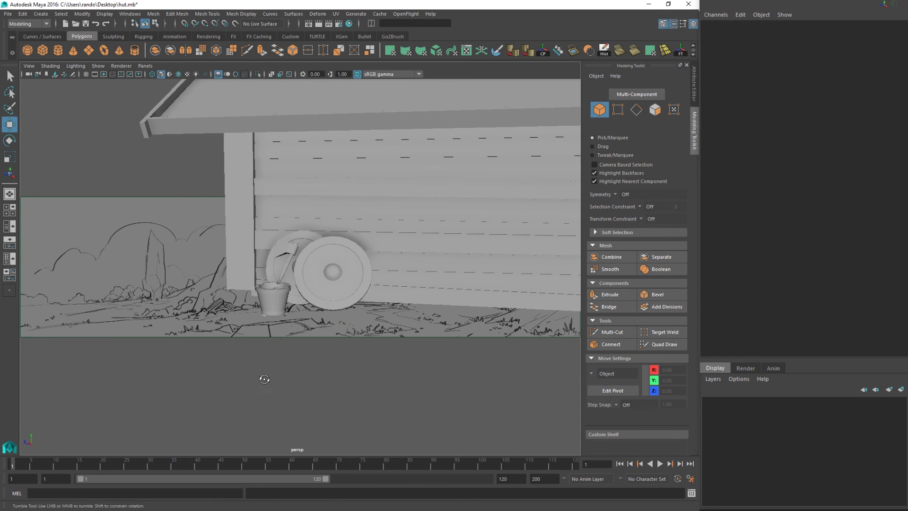
# Thicken the original leaning shield behind the axe to a Y scale of about 0.079 and deselect it.
pyautogui.keyDown('alt'); pyautogui.moveTo(264, 377); pyautogui.dragTo(280, 348); pyautogui.keyUp('alt')
pyautogui.keyDown('alt'); pyautogui.moveTo(281, 347); pyautogui.dragTo(300, 374, button='middle'); pyautogui.keyUp('alt')
pyautogui.scroll(5, 300, 332)
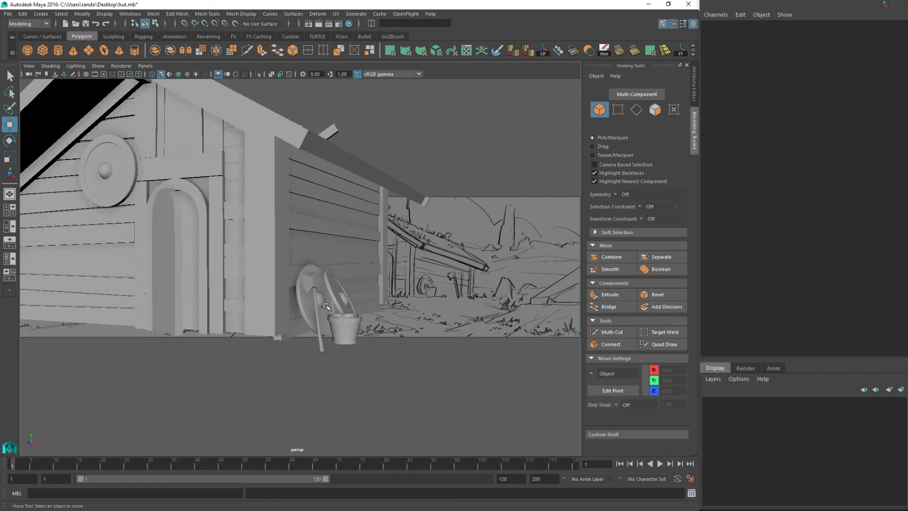
pyautogui.click(351, 300)
pyautogui.press('r')
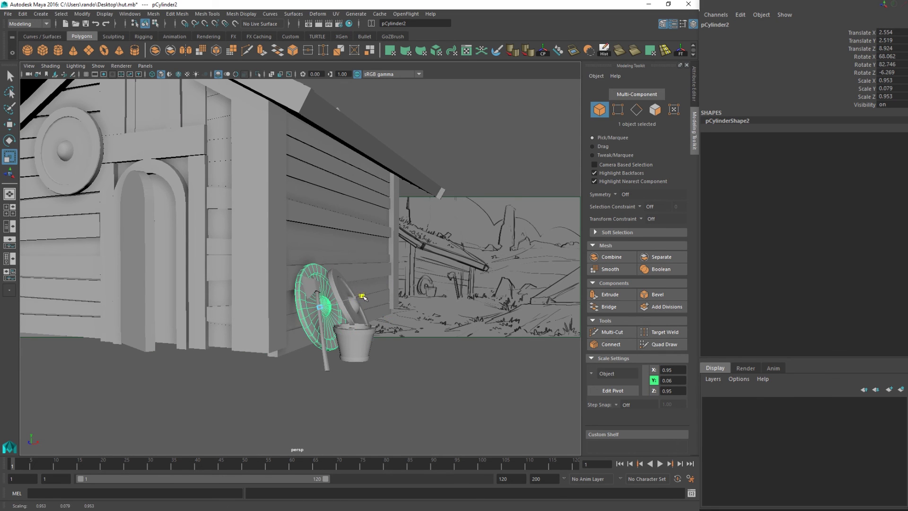
pyautogui.click(425, 396)
pyautogui.scroll(-6, 360, 338)
pyautogui.keyDown('alt'); pyautogui.moveTo(338, 339); pyautogui.dragTo(388, 325); pyautogui.keyUp('alt')
pyautogui.keyDown('alt'); pyautogui.moveTo(388, 325); pyautogui.dragTo(354, 329, button='middle'); pyautogui.keyUp('alt')
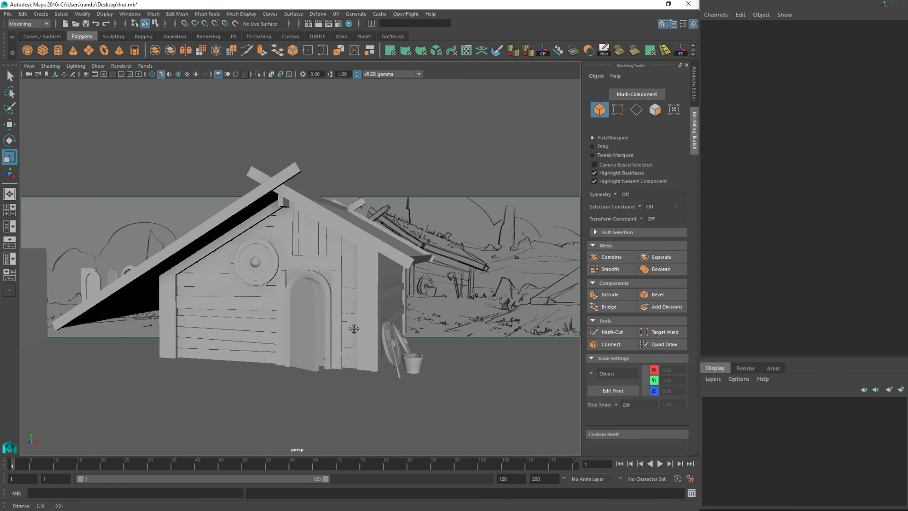
pyautogui.keyDown('alt'); pyautogui.moveTo(379, 314); pyautogui.dragTo(322, 319, button='right'); pyautogui.keyUp('alt')
pyautogui.keyDown('alt'); pyautogui.moveTo(481, 233); pyautogui.dragTo(447, 281, button='middle'); pyautogui.keyUp('alt')
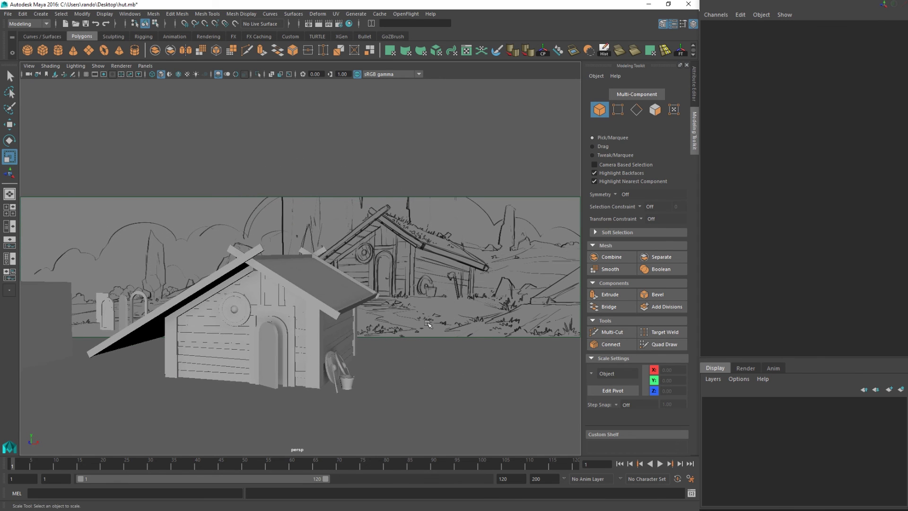